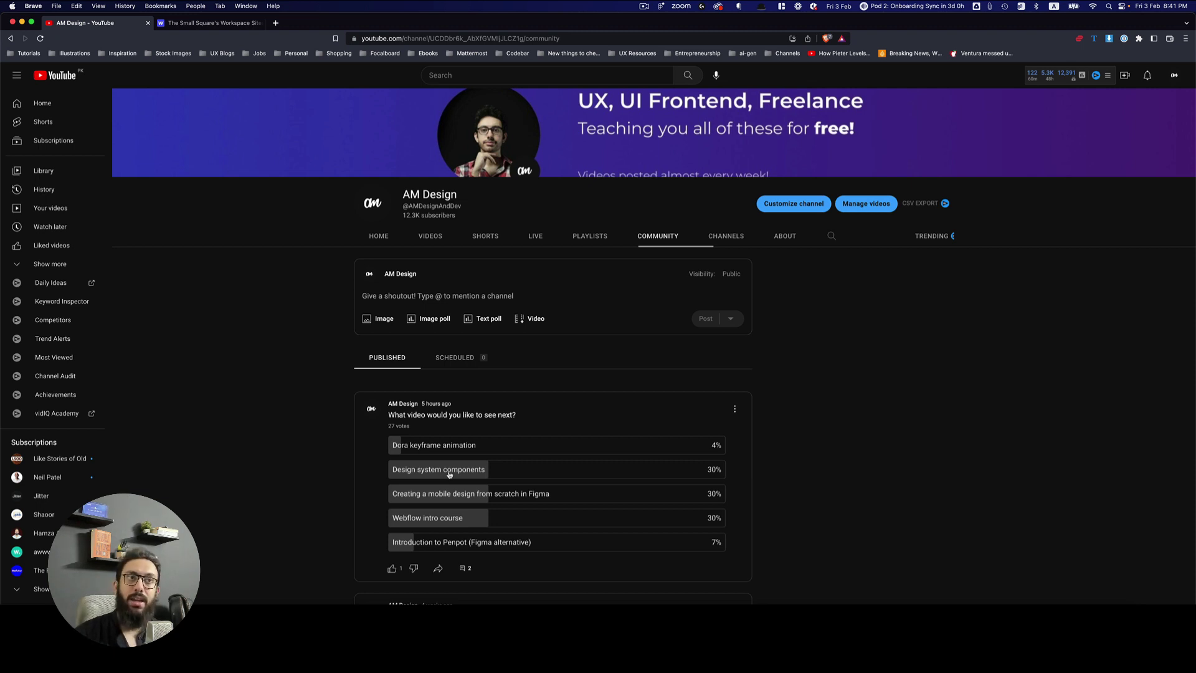
Switch to the Webflow dashboard and start creating a new site in the current workspace
key("super+2")
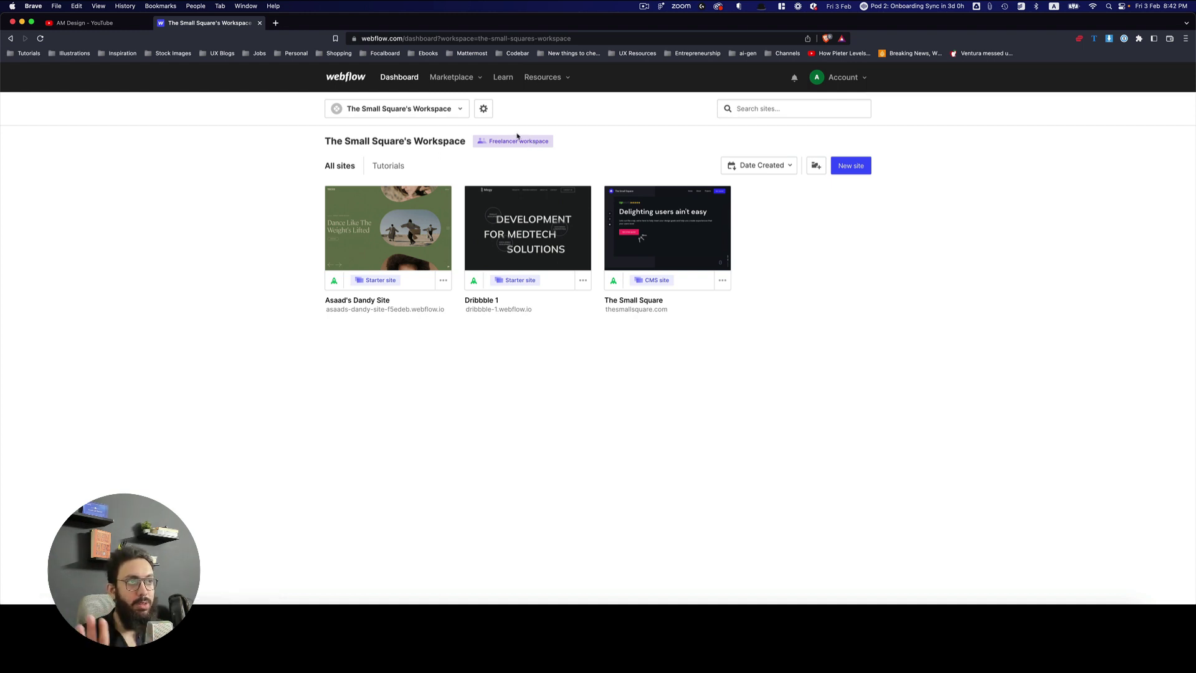
left_click(845, 166)
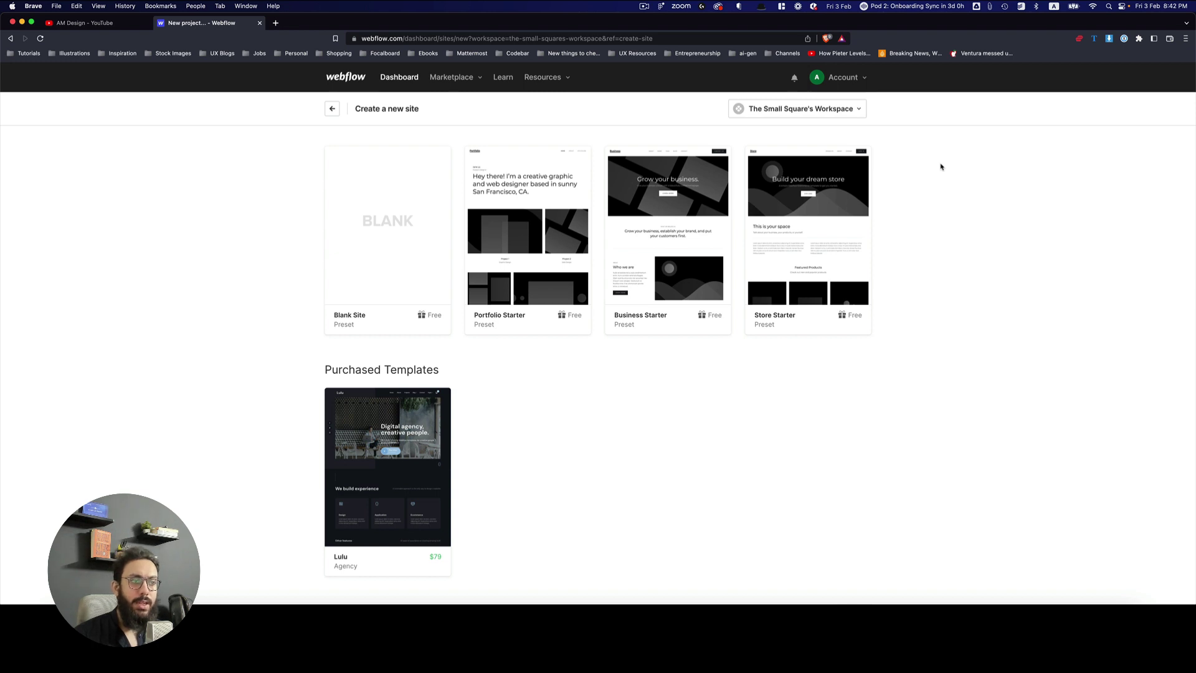
Look through the starter presets, purchased templates and new templates offered for the new site
scroll(941, 166, "down", 1)
scroll(940, 166, "up", 1)
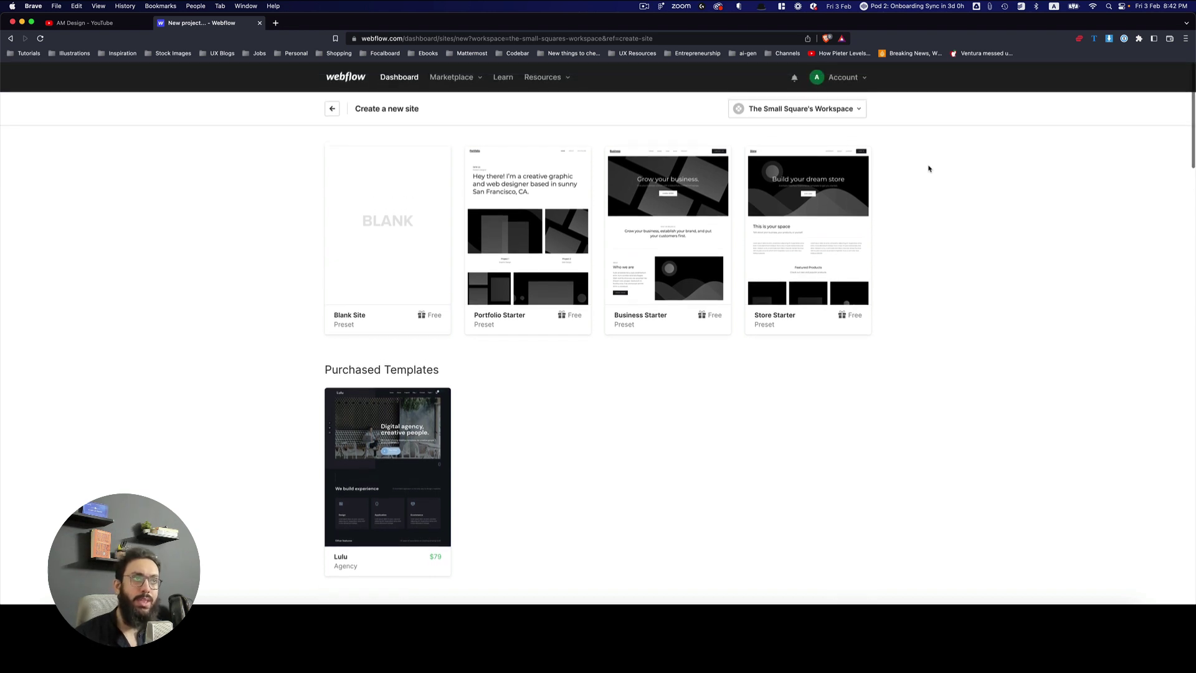
mouse_move(403, 215)
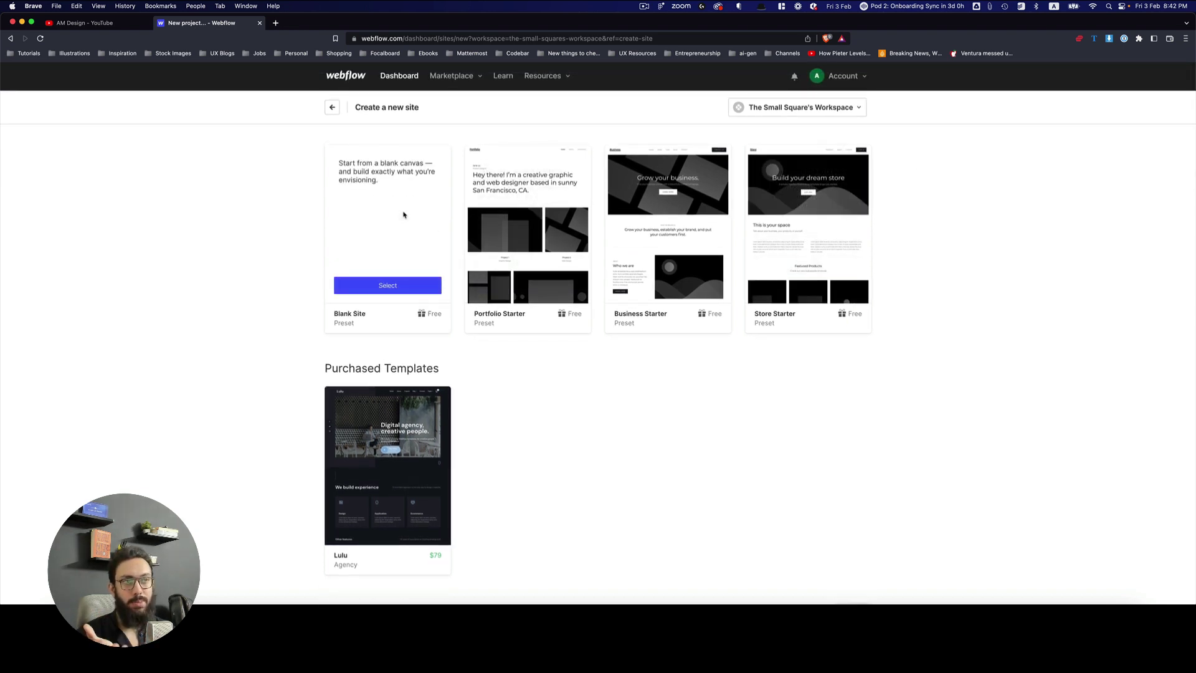
mouse_move(701, 213)
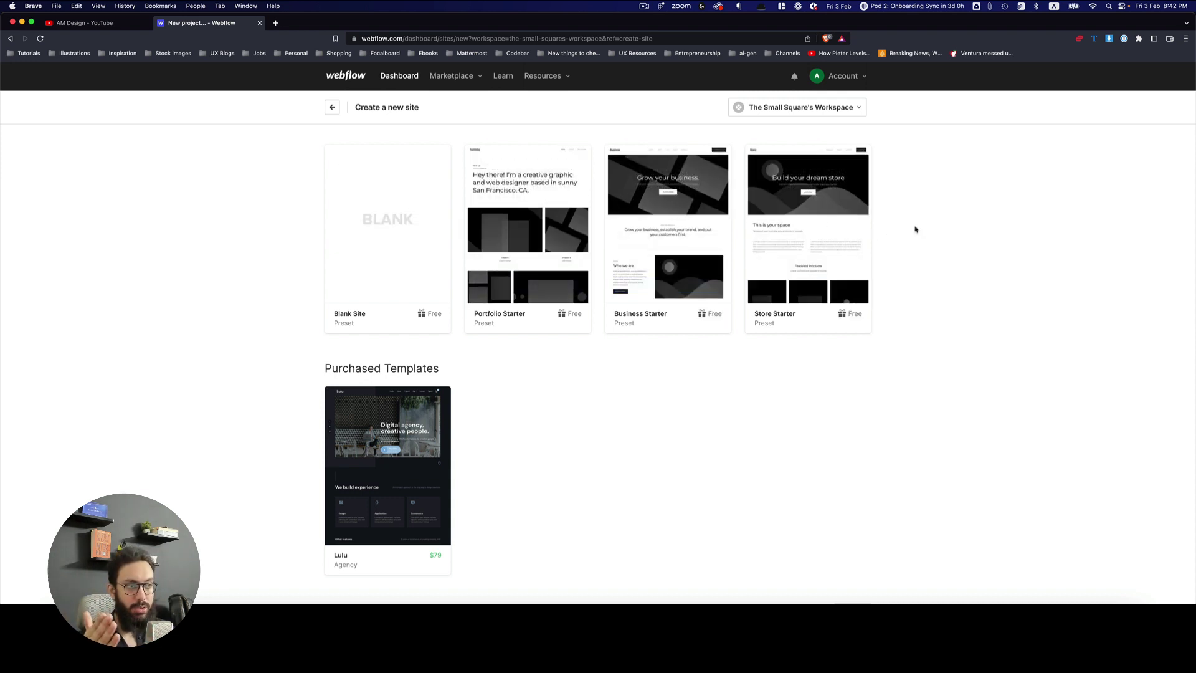
scroll(915, 229, "down", 3)
scroll(915, 228, "down", 3)
scroll(903, 224, "down", 5)
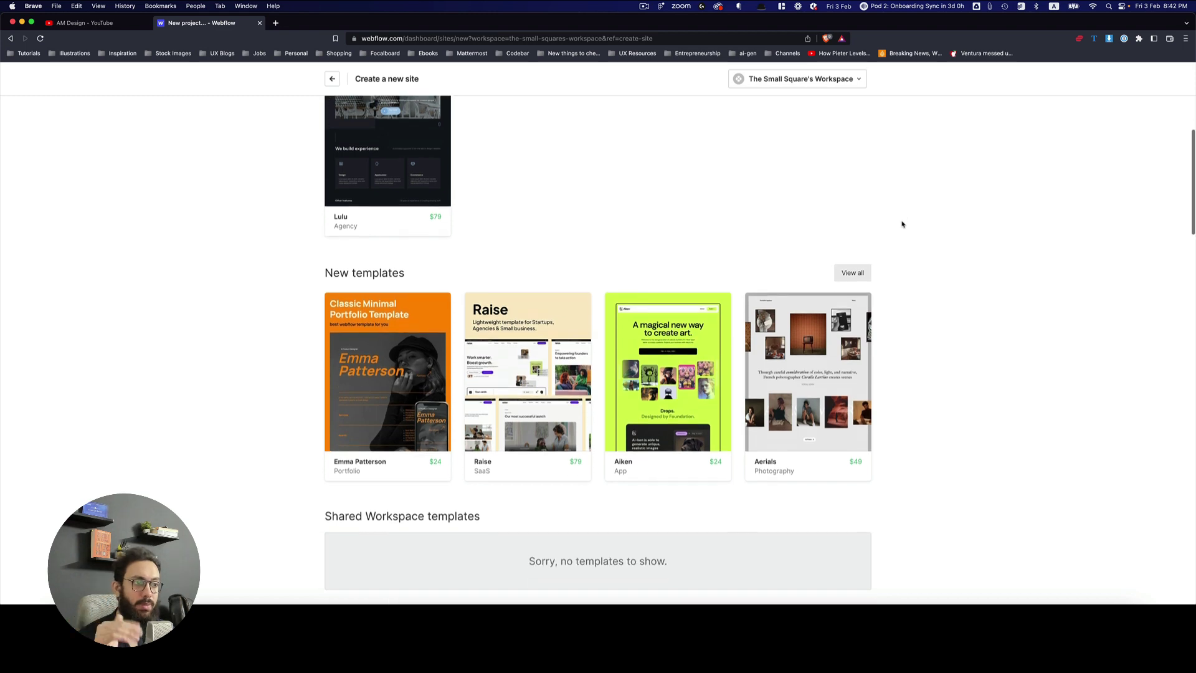
scroll(902, 223, "down", 2)
scroll(902, 221, "up", 10)
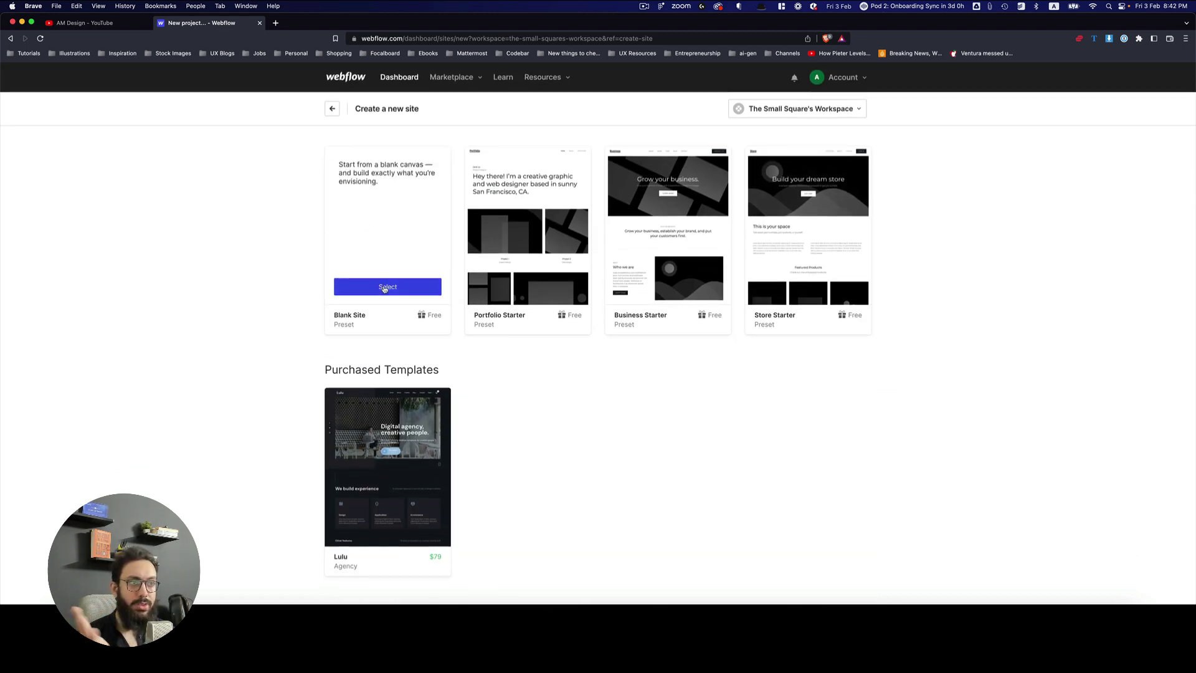
Create a site from the Blank Site preset, keeping the owner's first name in its name, followed by "Youtube Tutorial 1"
left_click(384, 288)
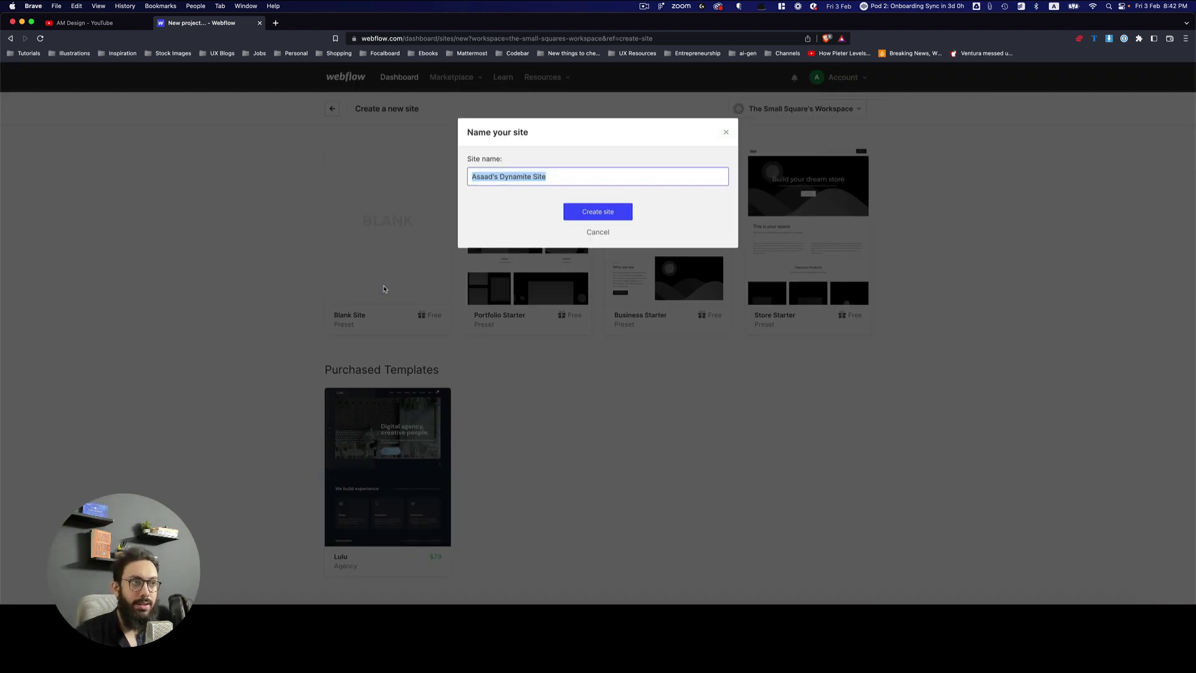
key("alt+Left")
key("alt+shift+Left")
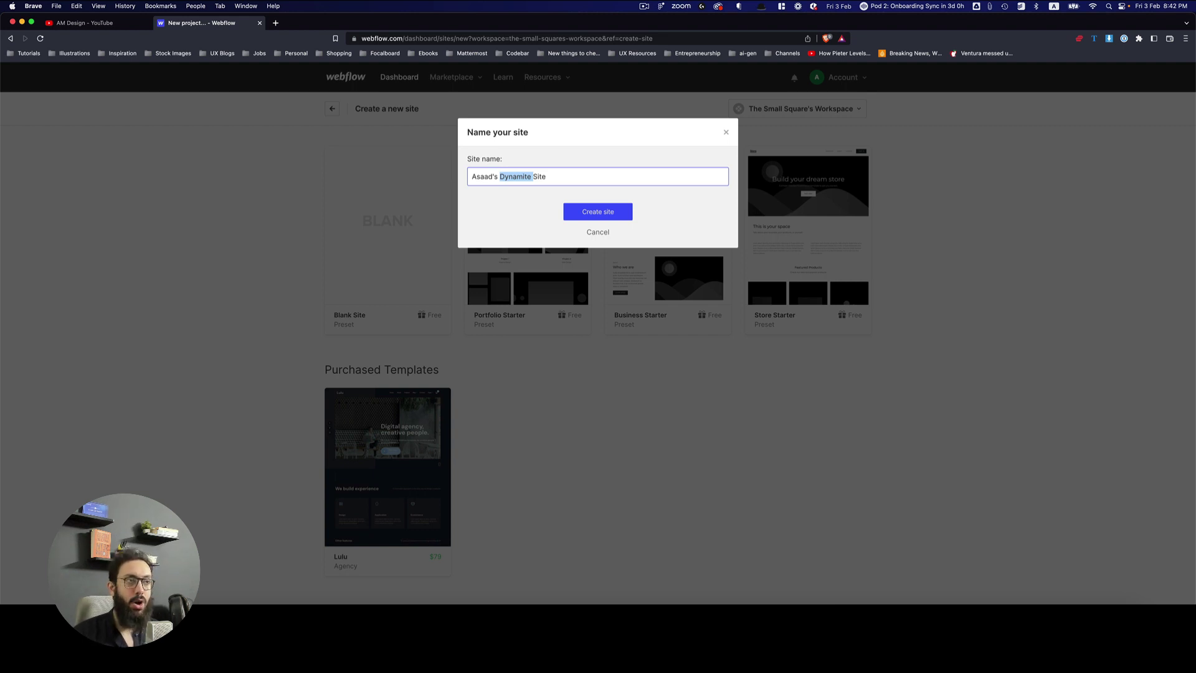
type("Youtube")
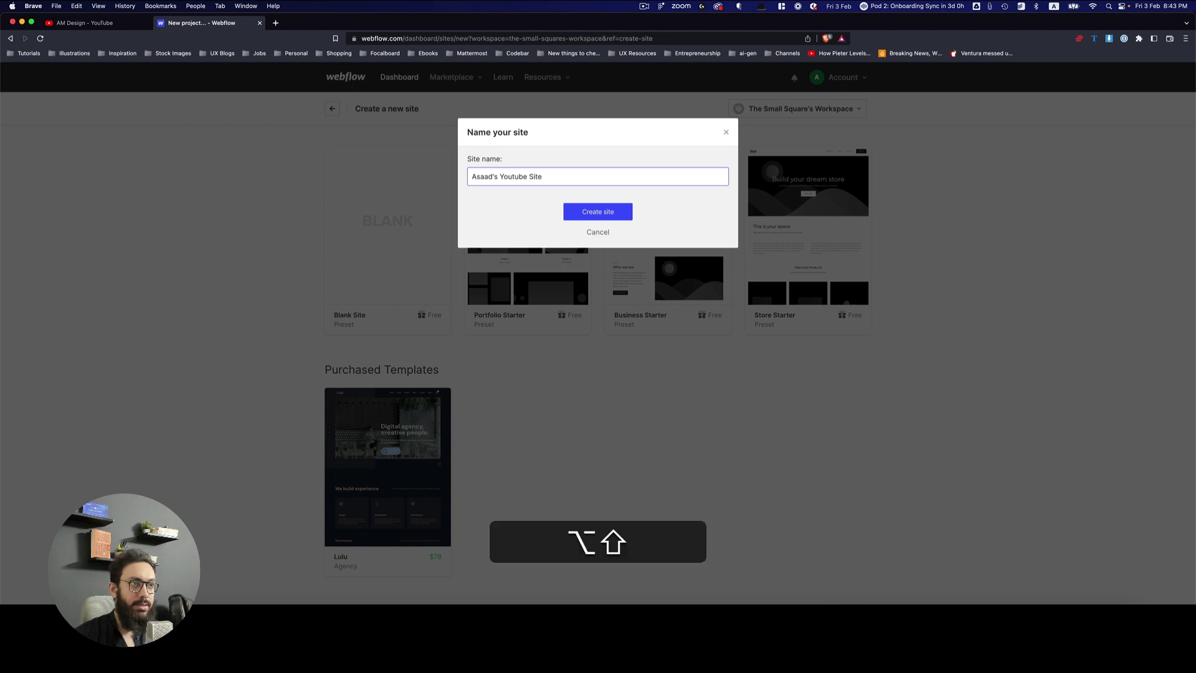
key("alt+shift+BackSpace")
type("Tutorial 1")
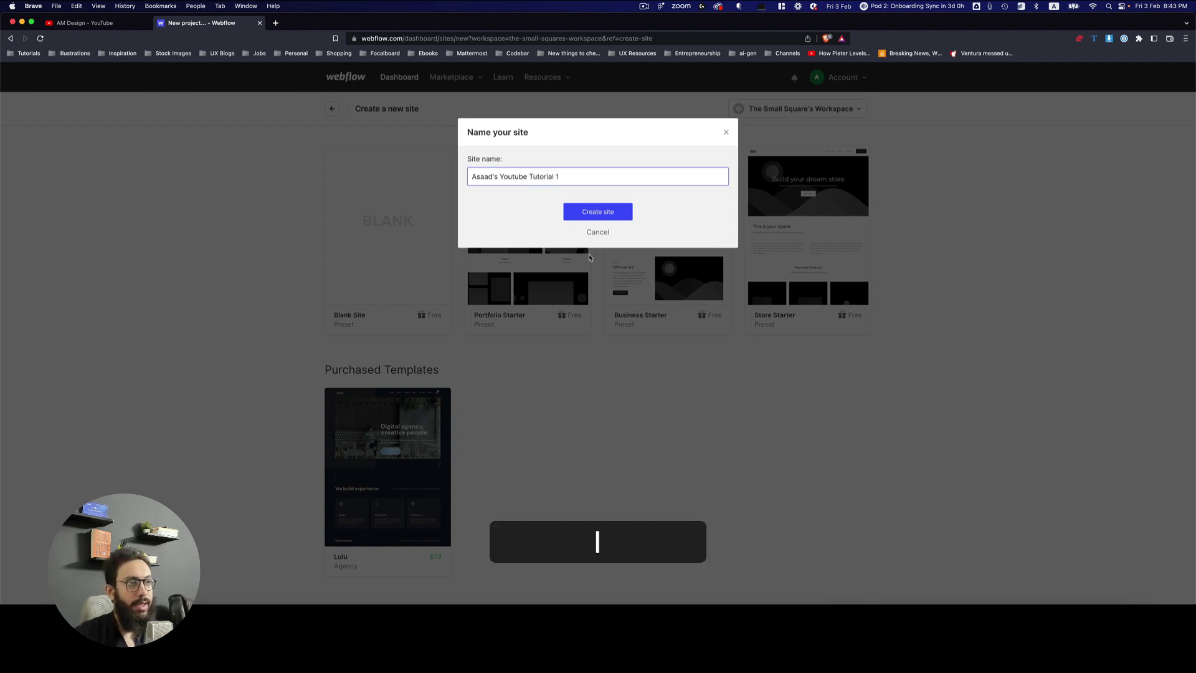
left_click(625, 213)
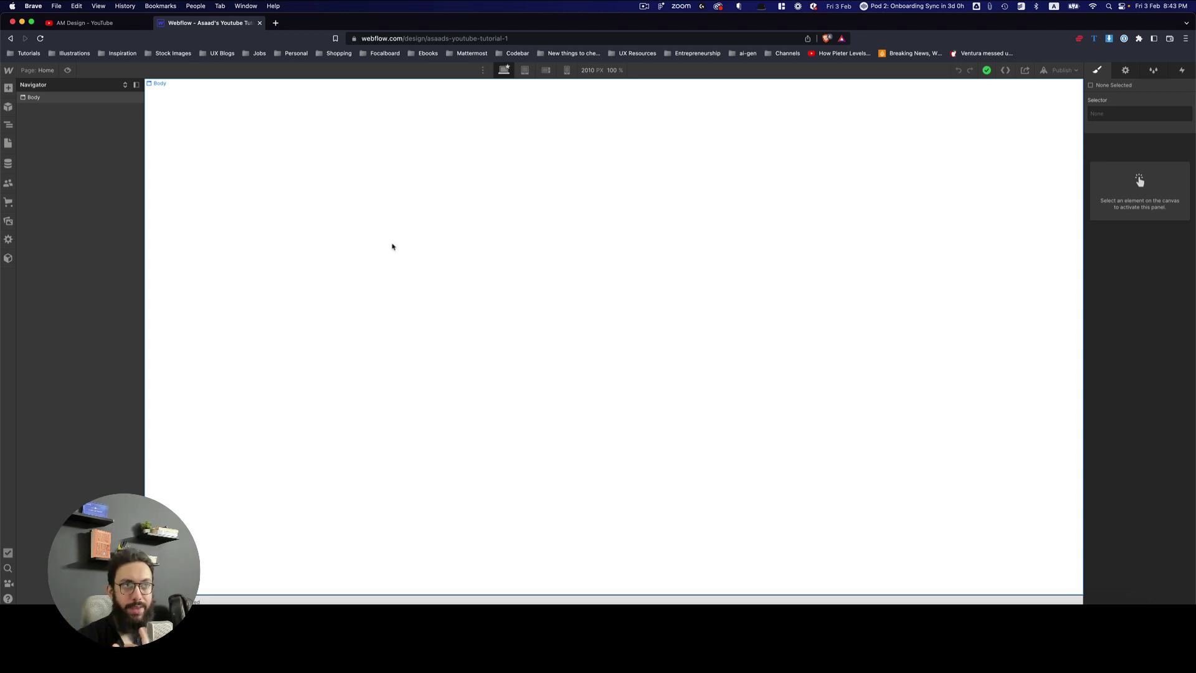
Select the Body element on the canvas and enlarge the designer interface by two browser zoom levels
left_click(191, 130)
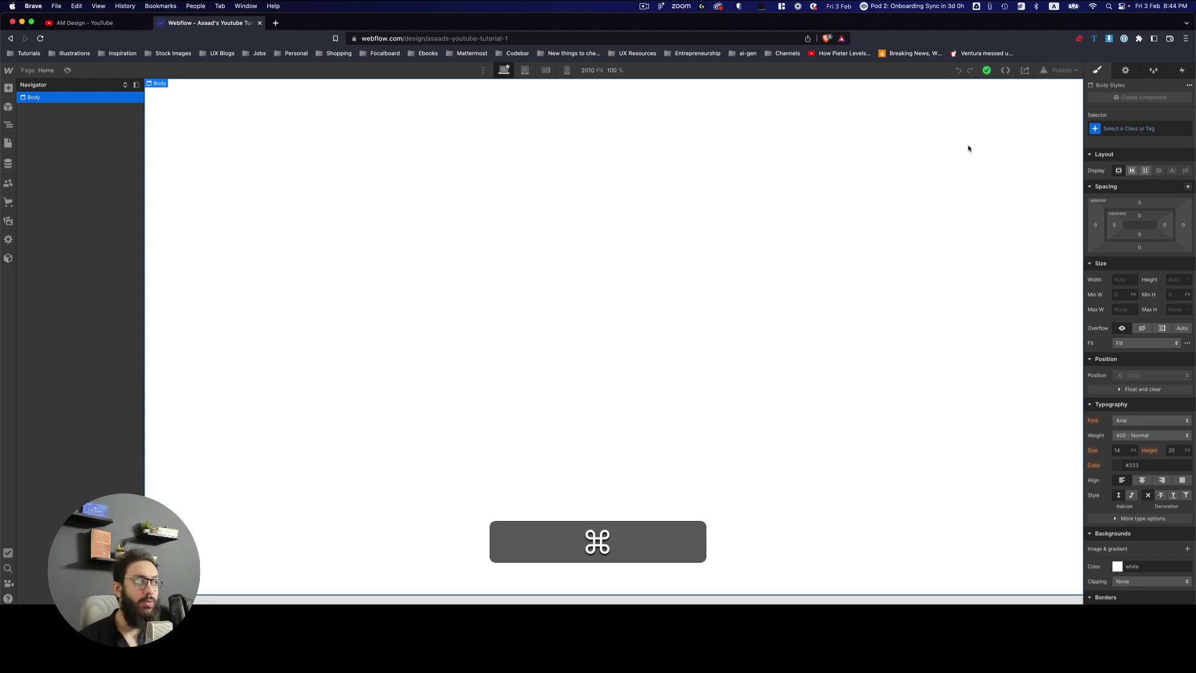
key("super+equal")
key("super+equal")
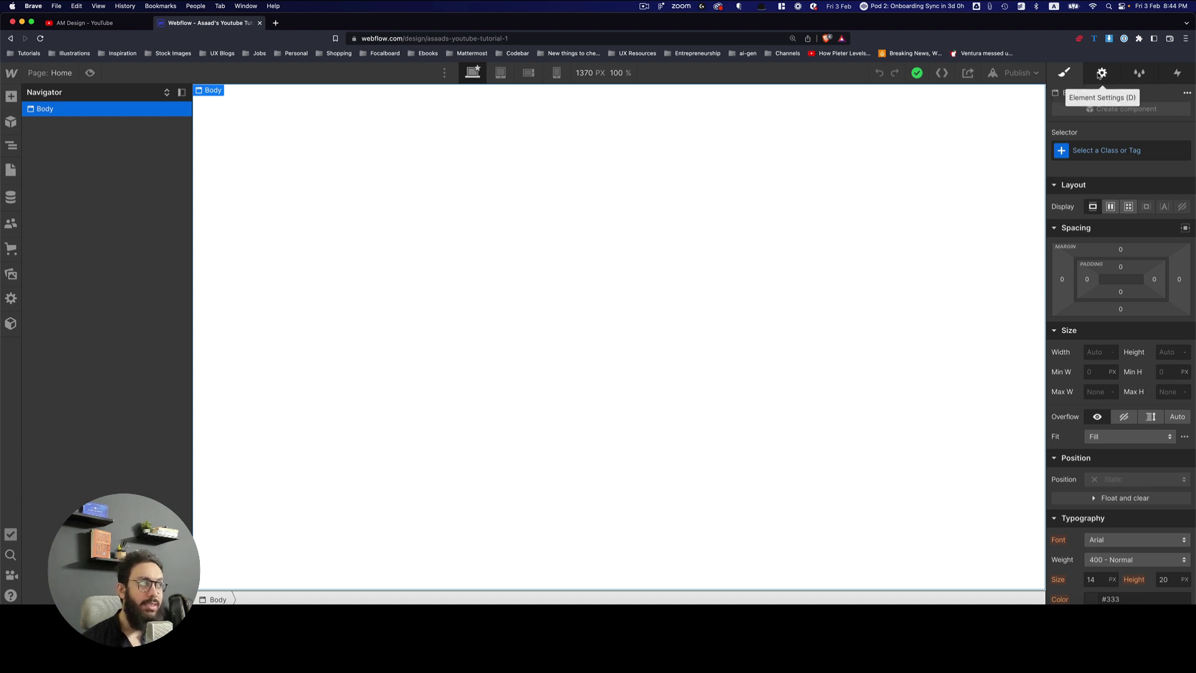
Examine the Body element's settings, the Style Manager and the Interactions, and return to the Body styles
key("d")
key("s")
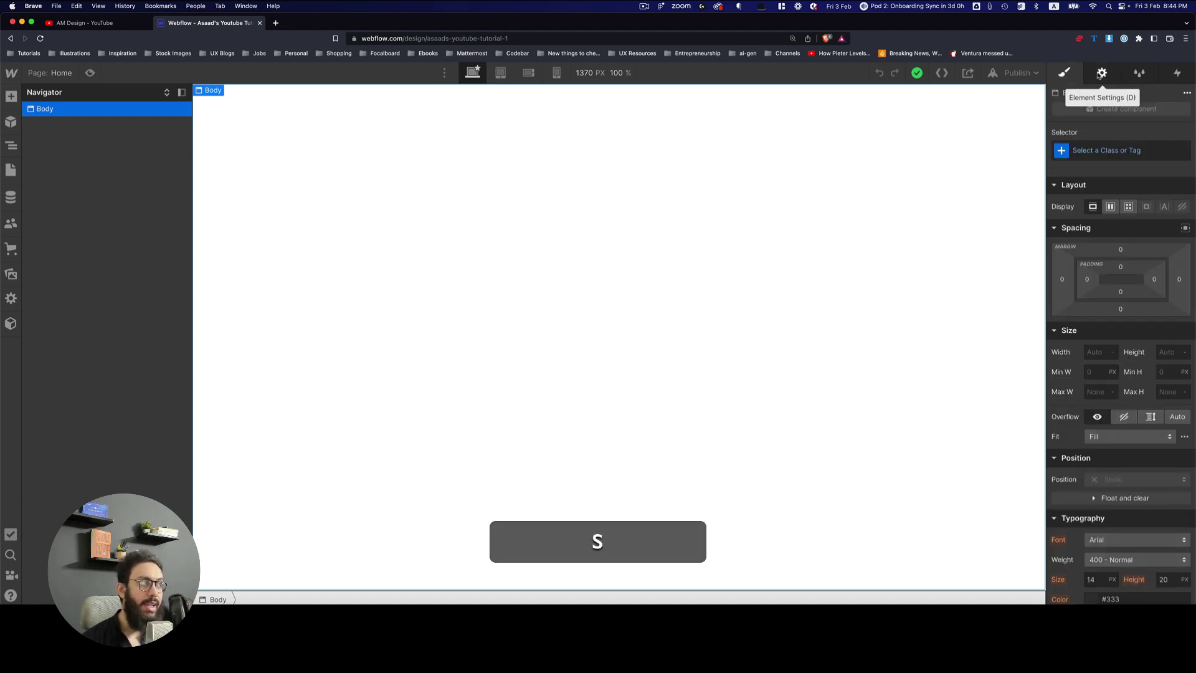
key("d")
key("s")
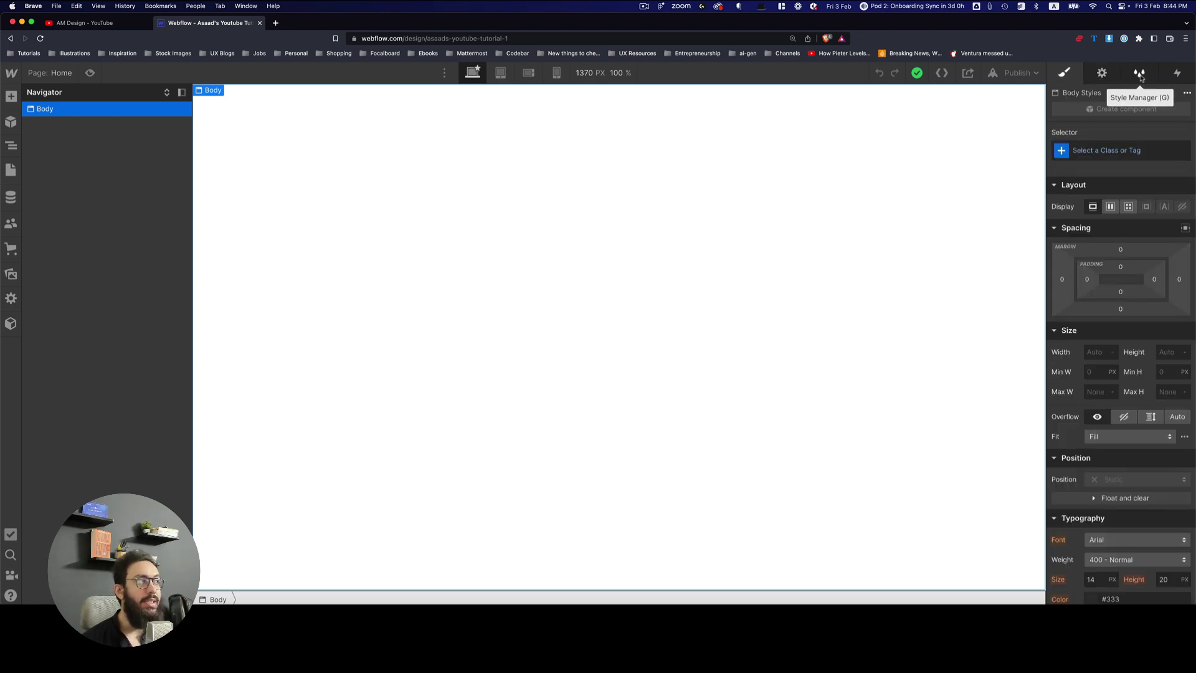
key("g")
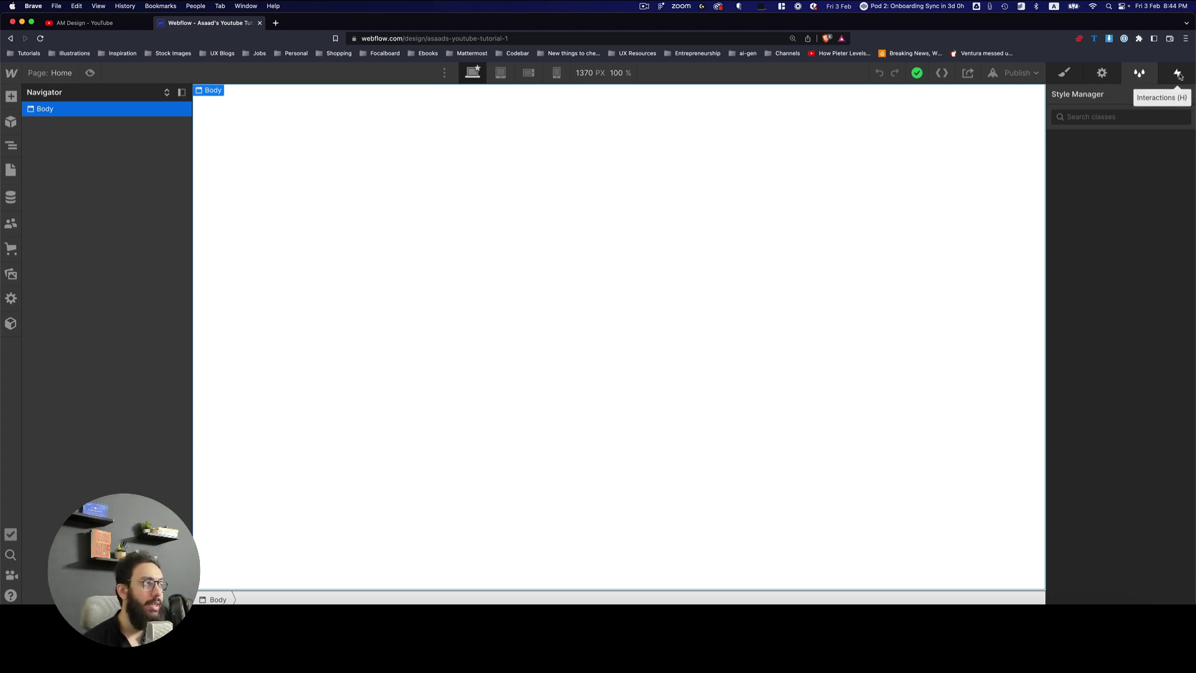
key("h")
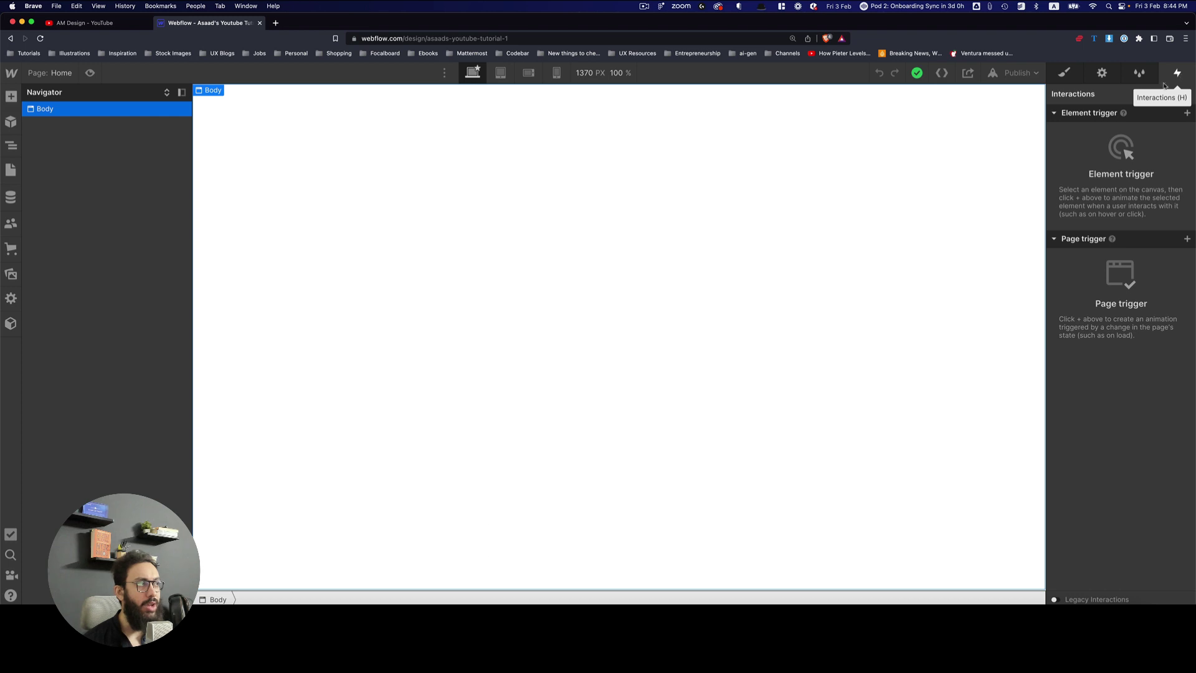
key("d")
key("s")
key("d")
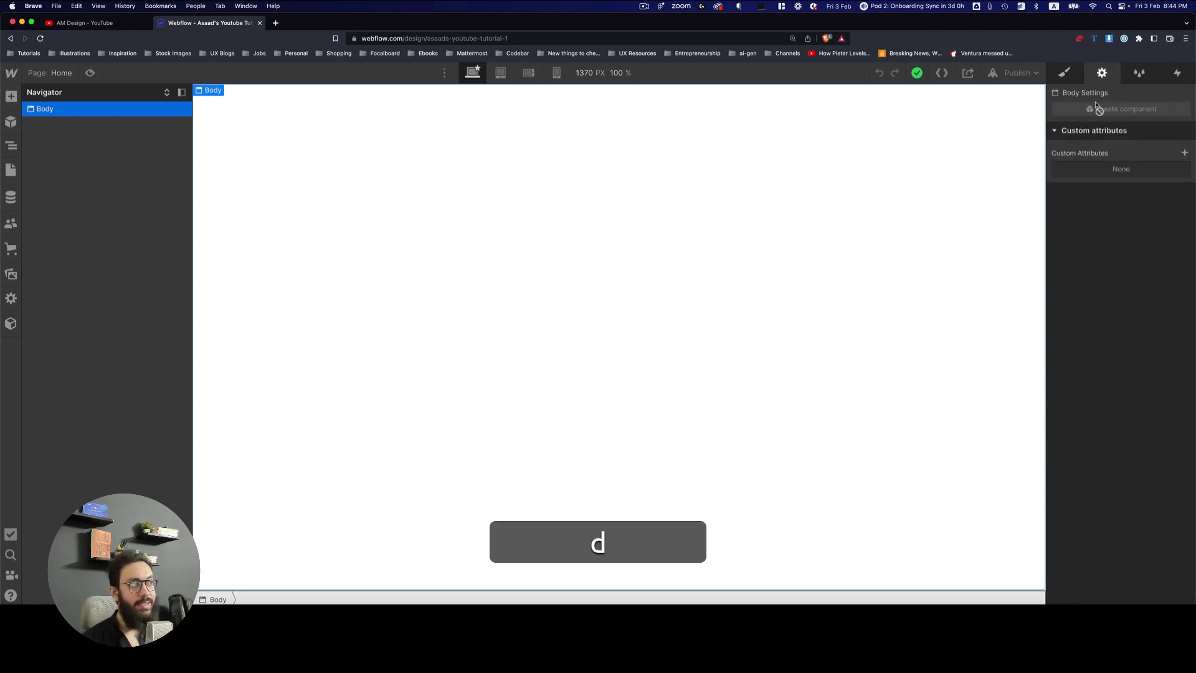
key("s")
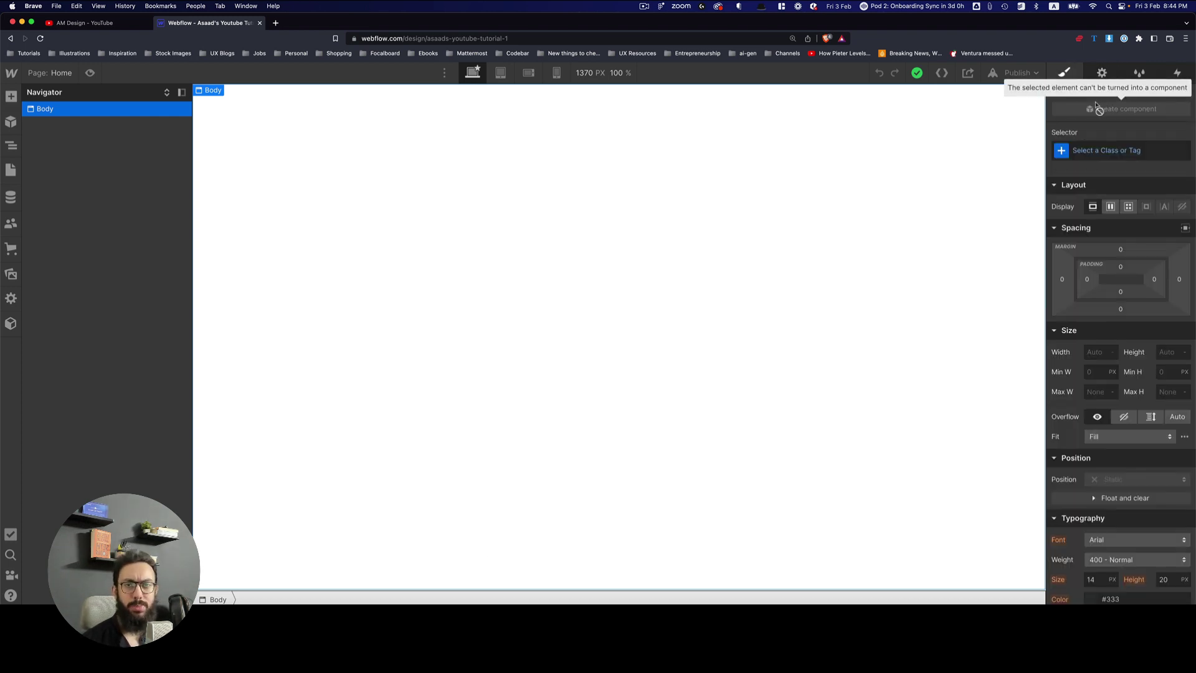
key("d")
key("s")
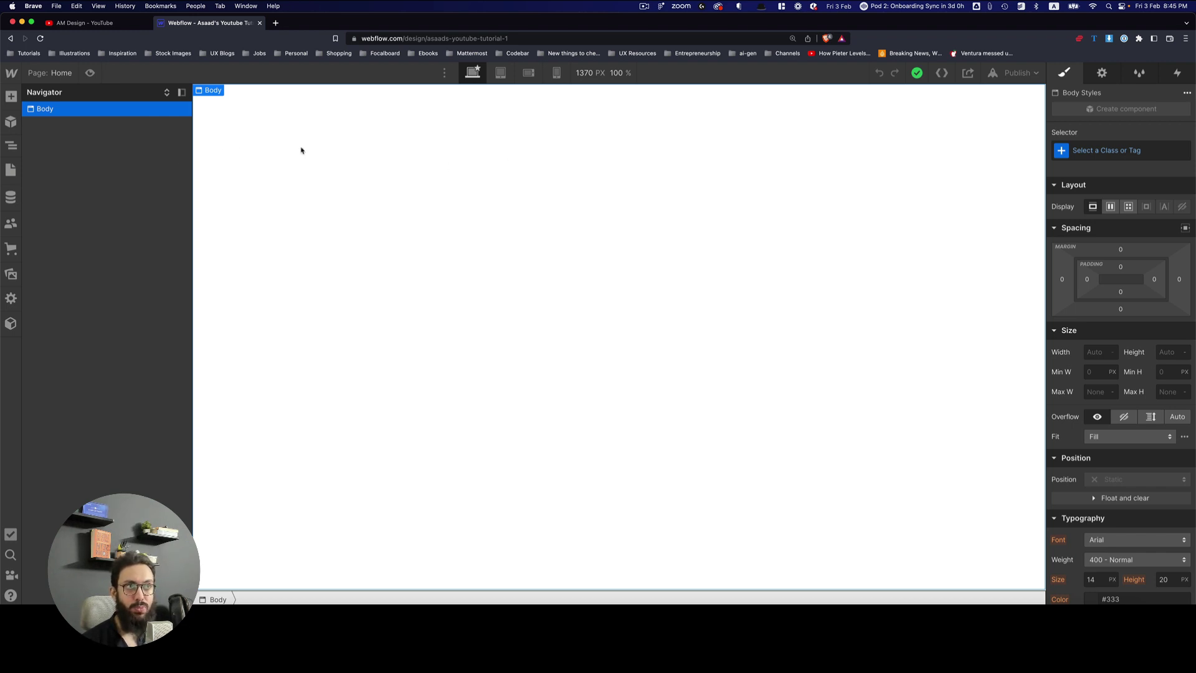
Preview the page at the tablet, mobile landscape and mobile portrait breakpoints, and return to the desktop breakpoint
key("2")
key("3")
key("4")
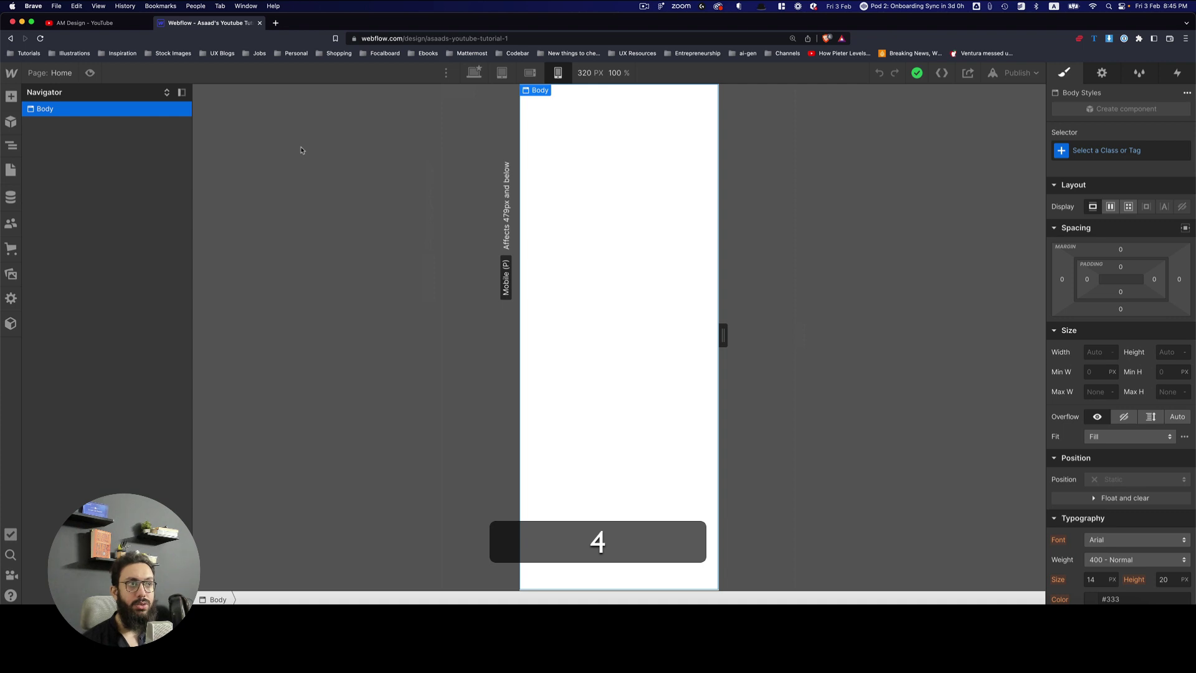
key("1")
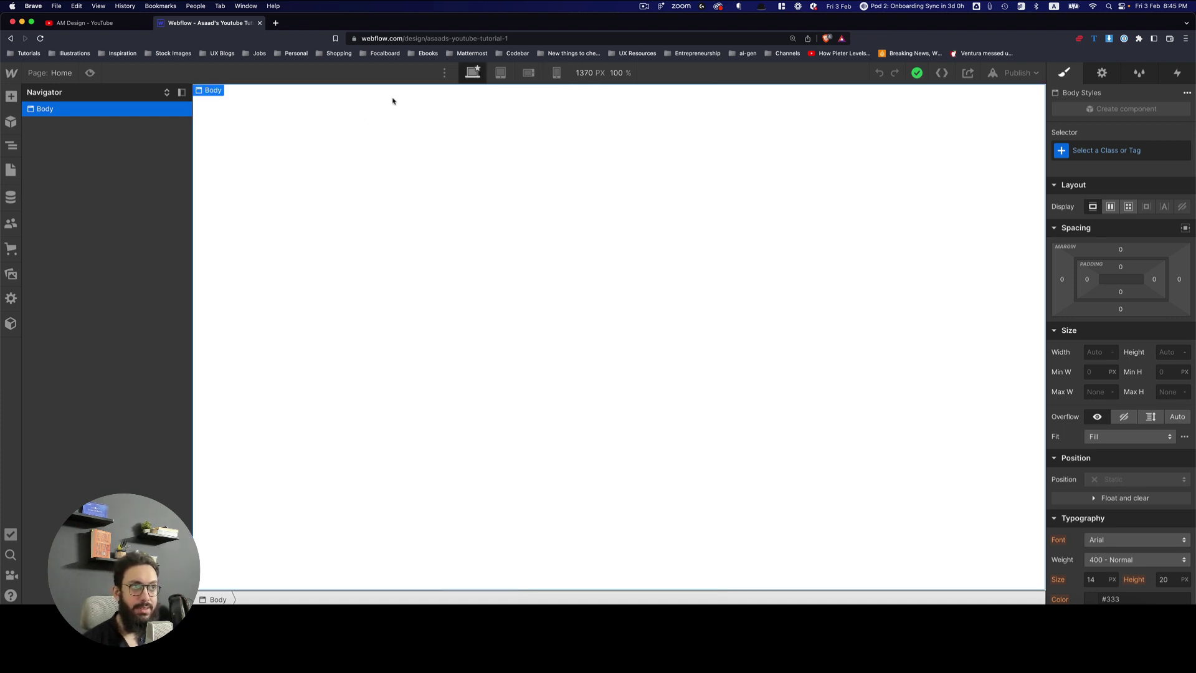
Add a large breakpoint for 1280px and up to the site
left_click(444, 73)
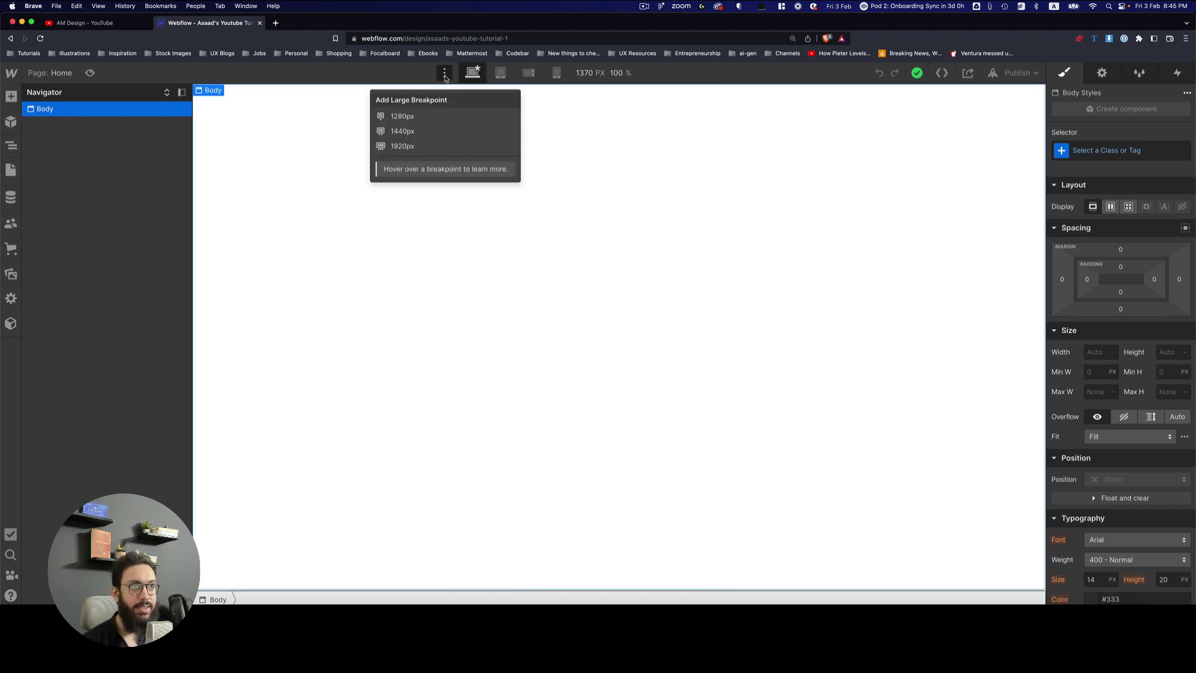
left_click(426, 123)
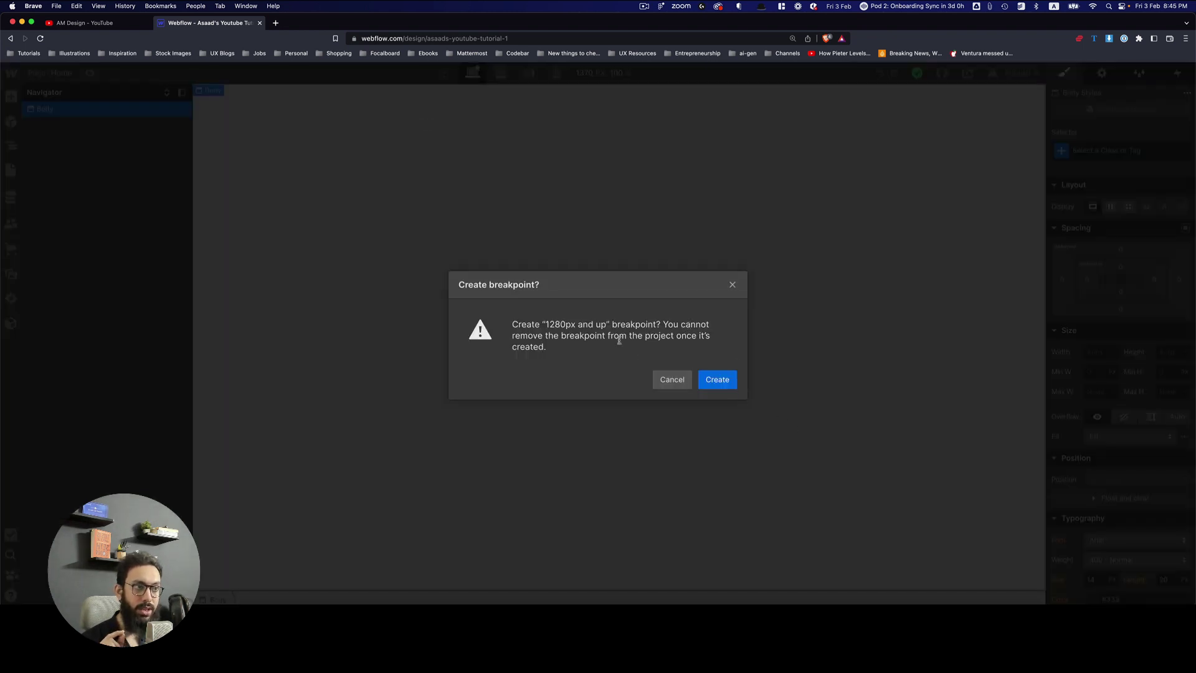
left_click(718, 380)
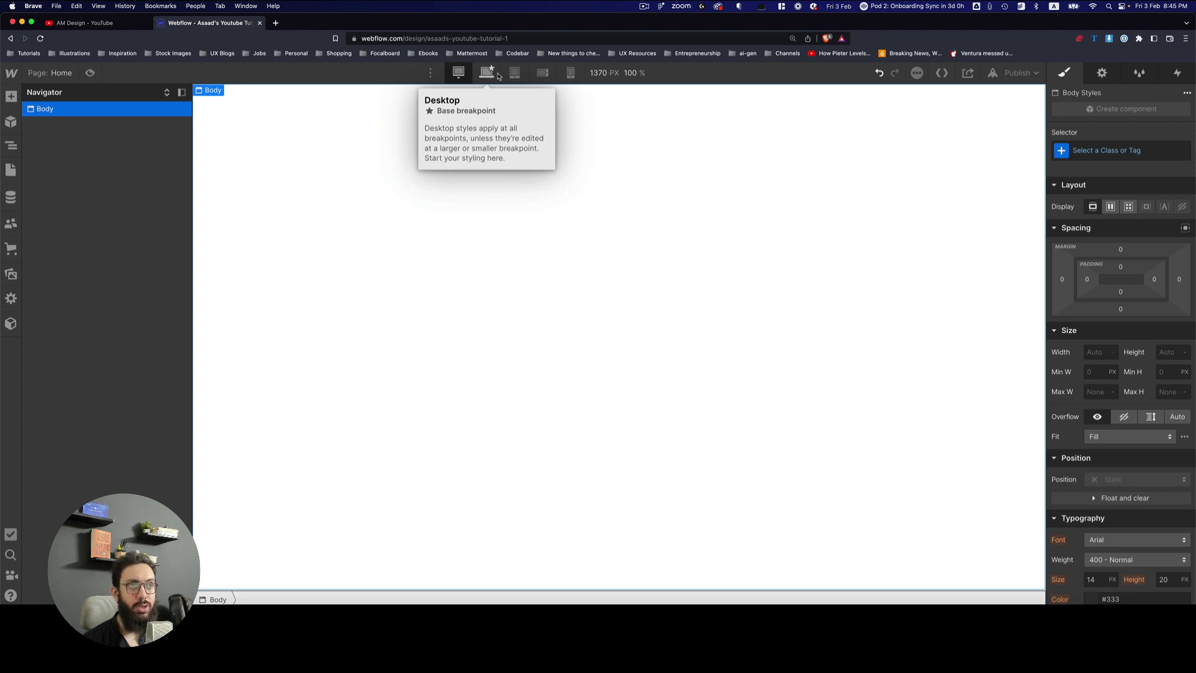
Undo the 1280px breakpoint, redo it, and undo it again
key("super+z")
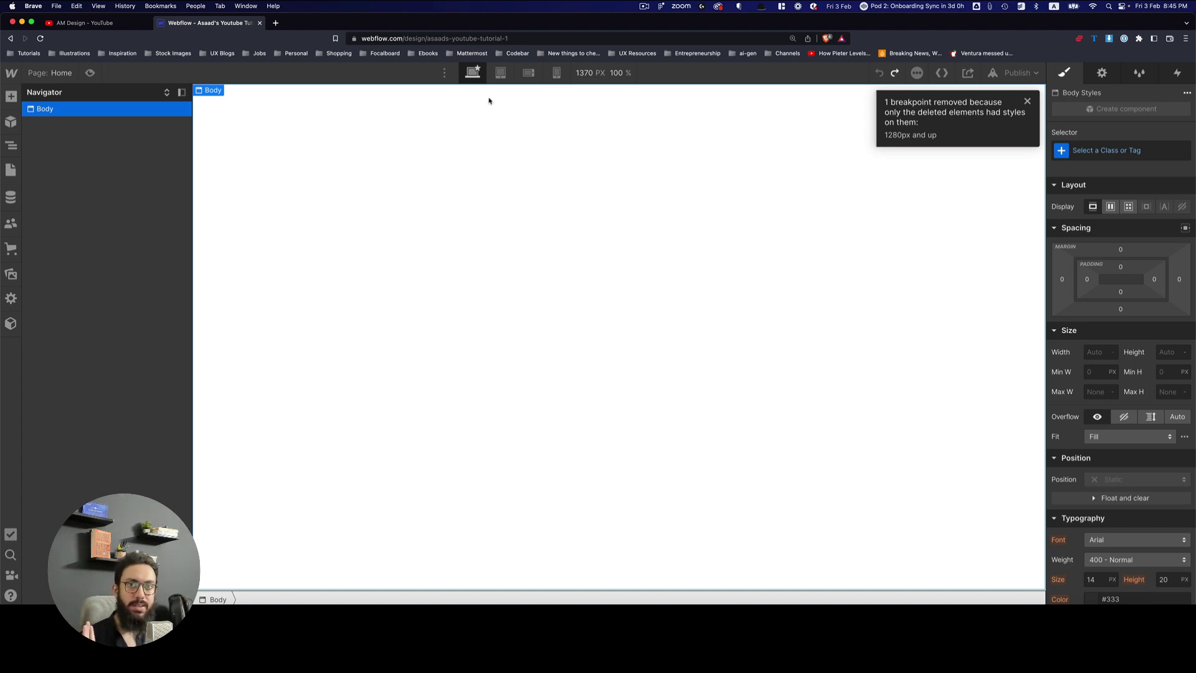
key("super+shift+z")
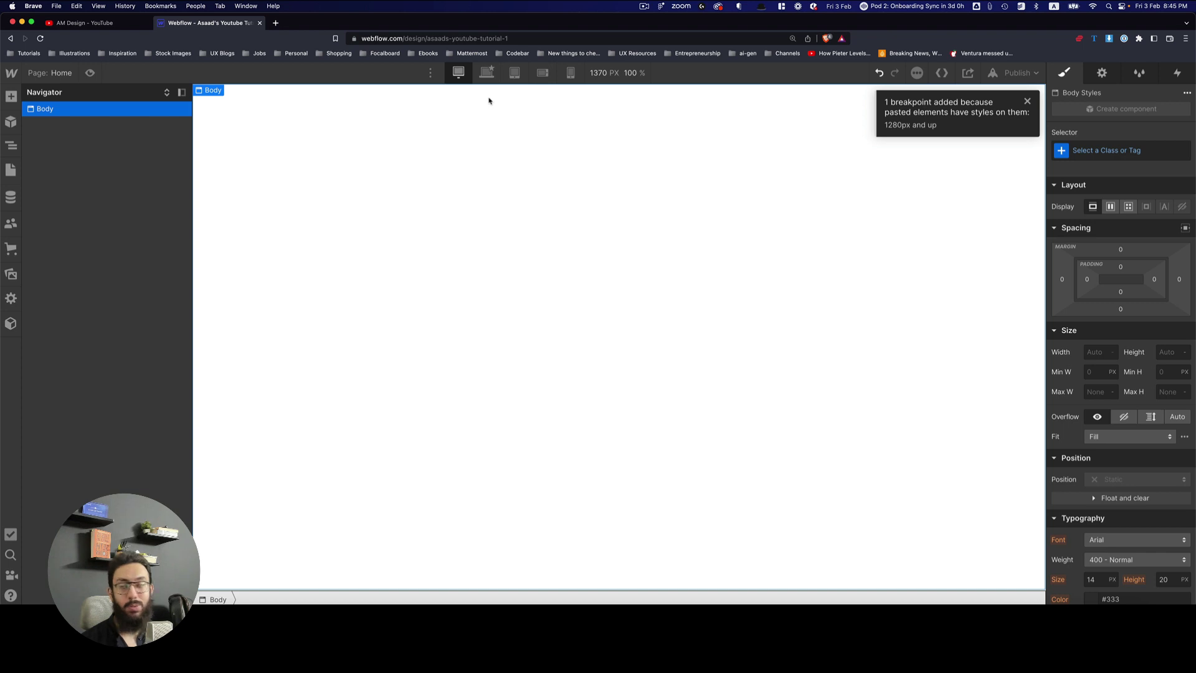
key("super+z")
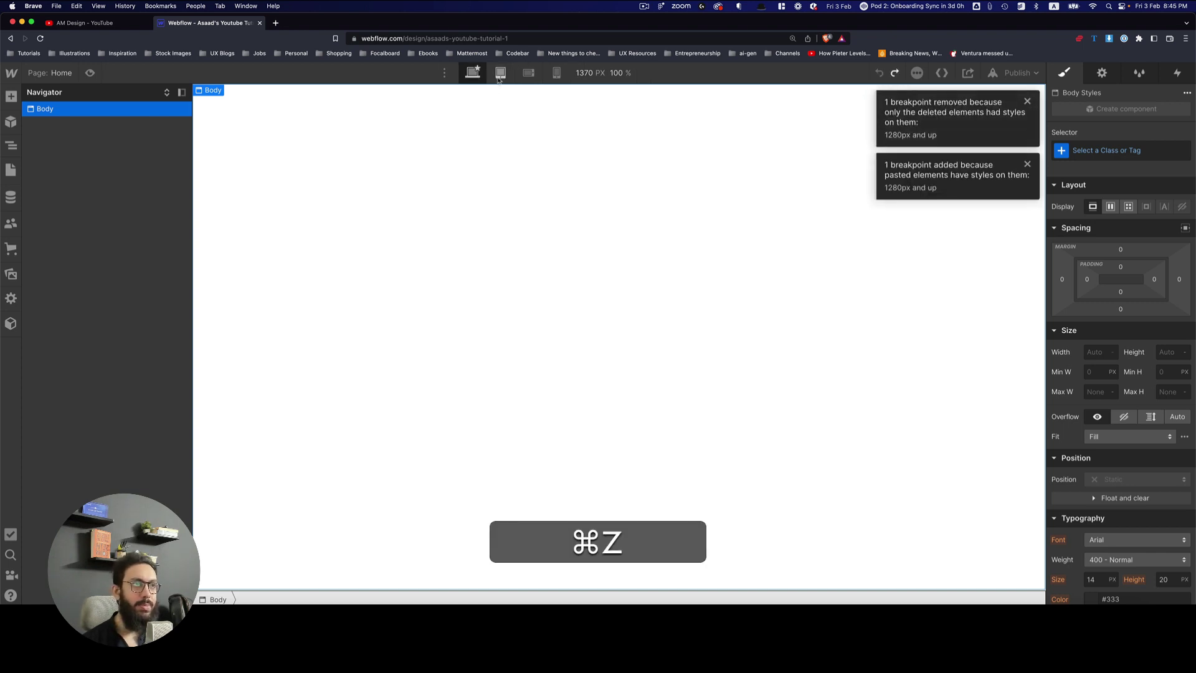
Cycle the canvas through the tablet and mobile breakpoints, finishing on mobile portrait
key("2")
key("4")
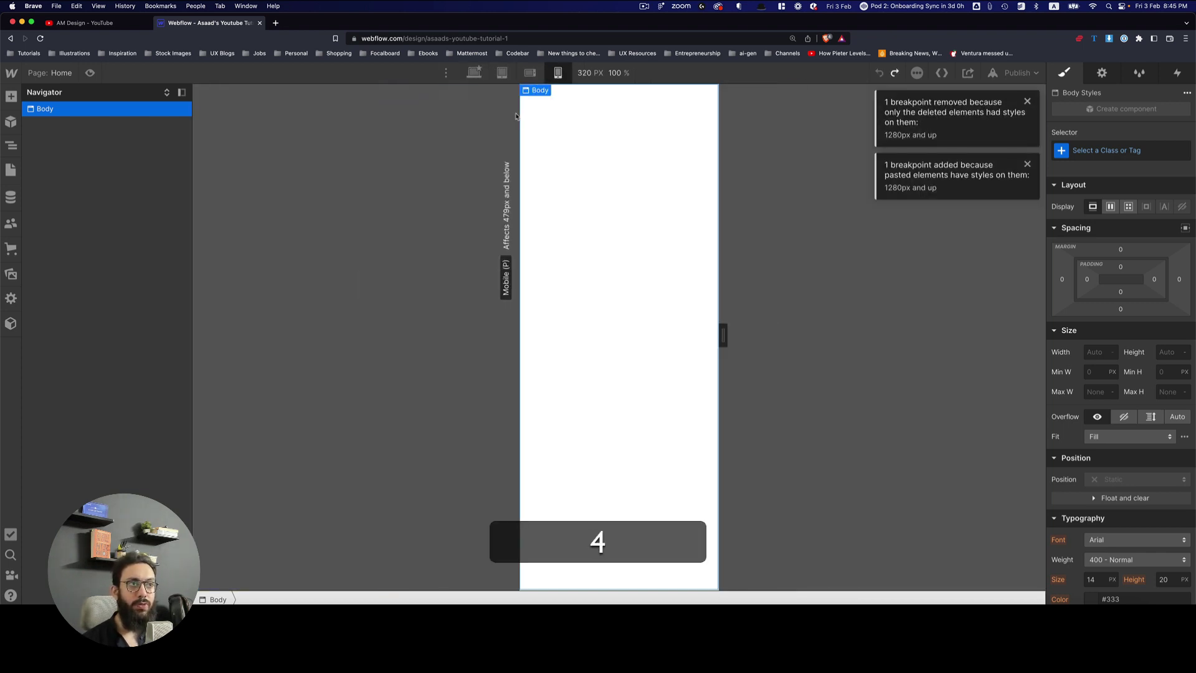
key("2")
key("3")
key("4")
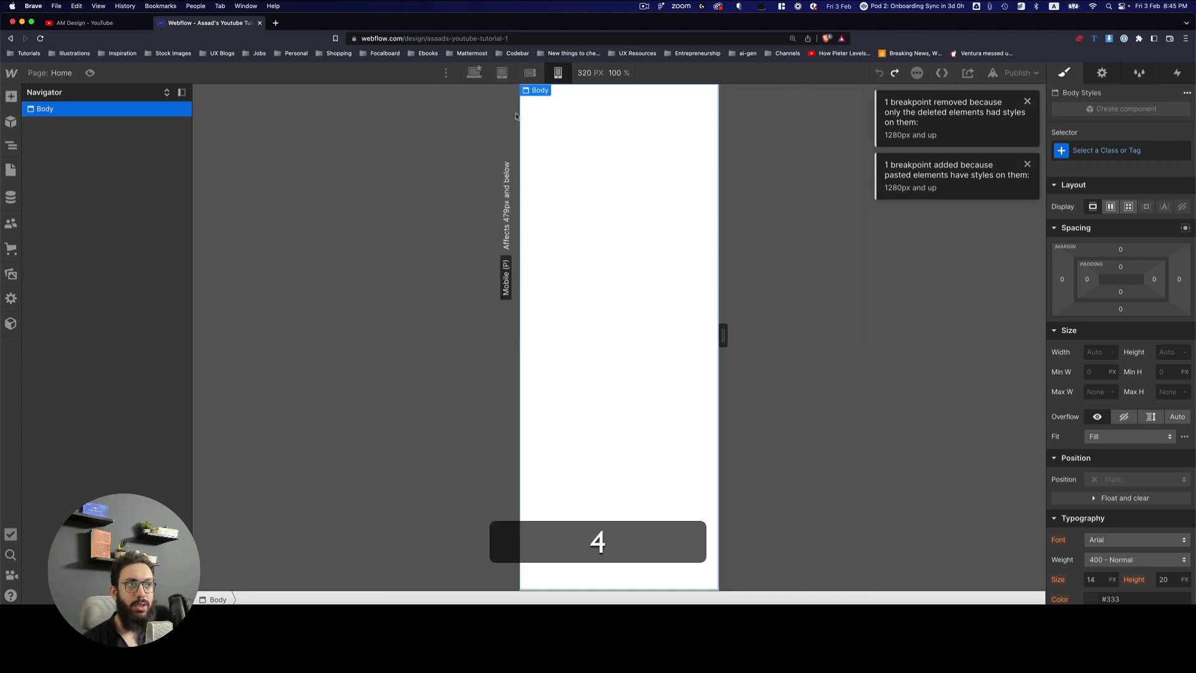
Check the canvas settings for width, scale and preview options, close them, and clear the Body selection
key("5")
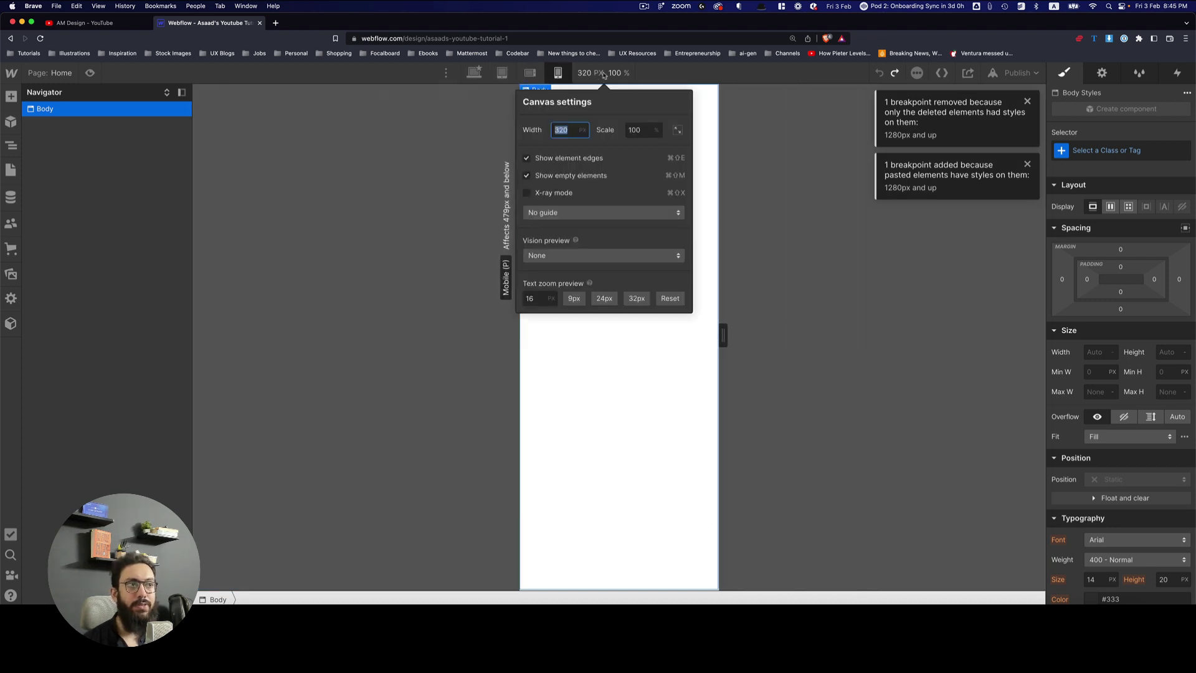
key("Escape")
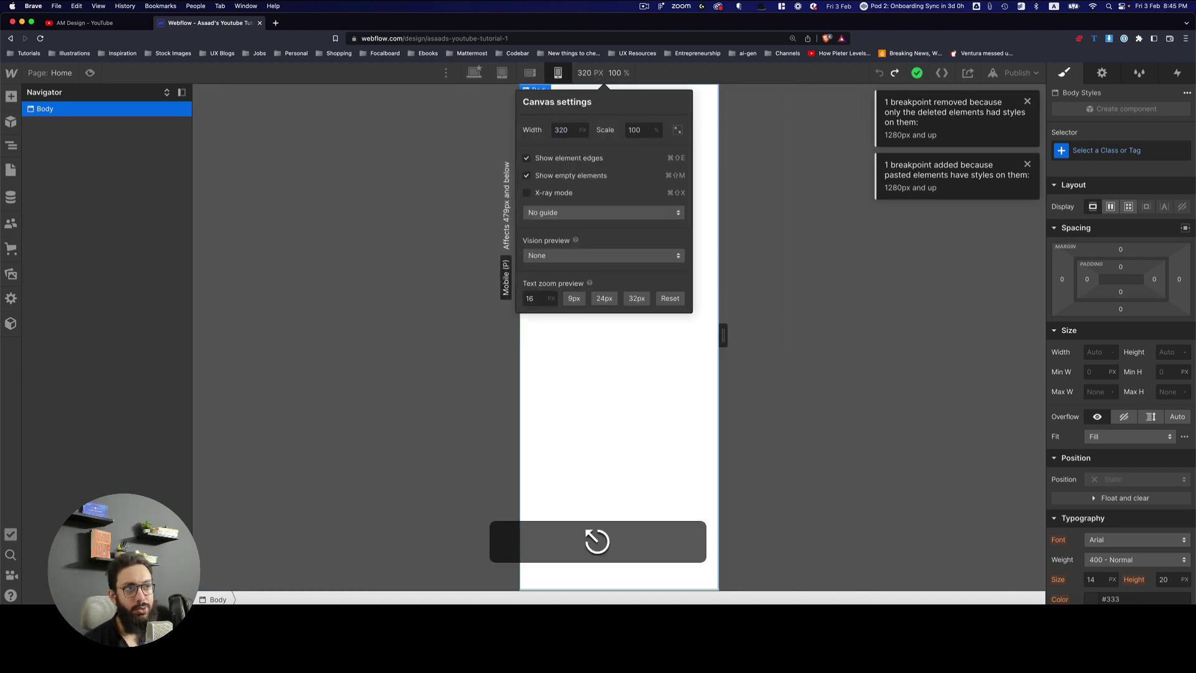
key("Escape")
key("Escape")
Return the canvas to the desktop breakpoint and dismiss the notification about the removed 1280px breakpoint
key("1")
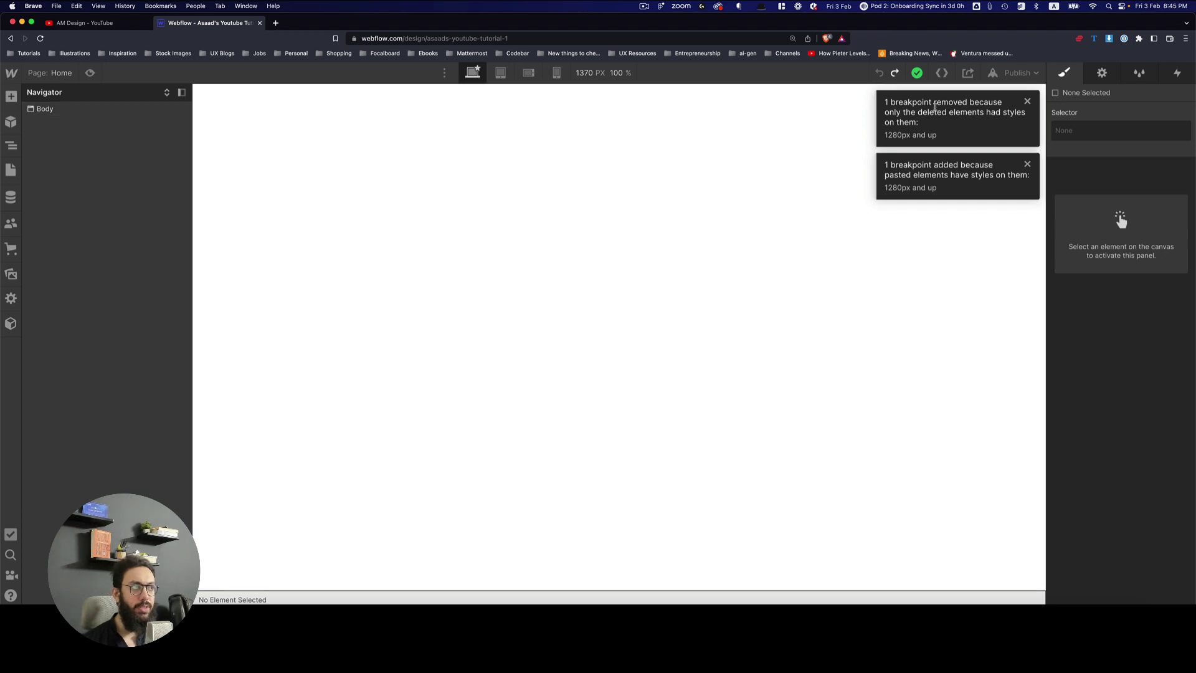
left_click(1027, 101)
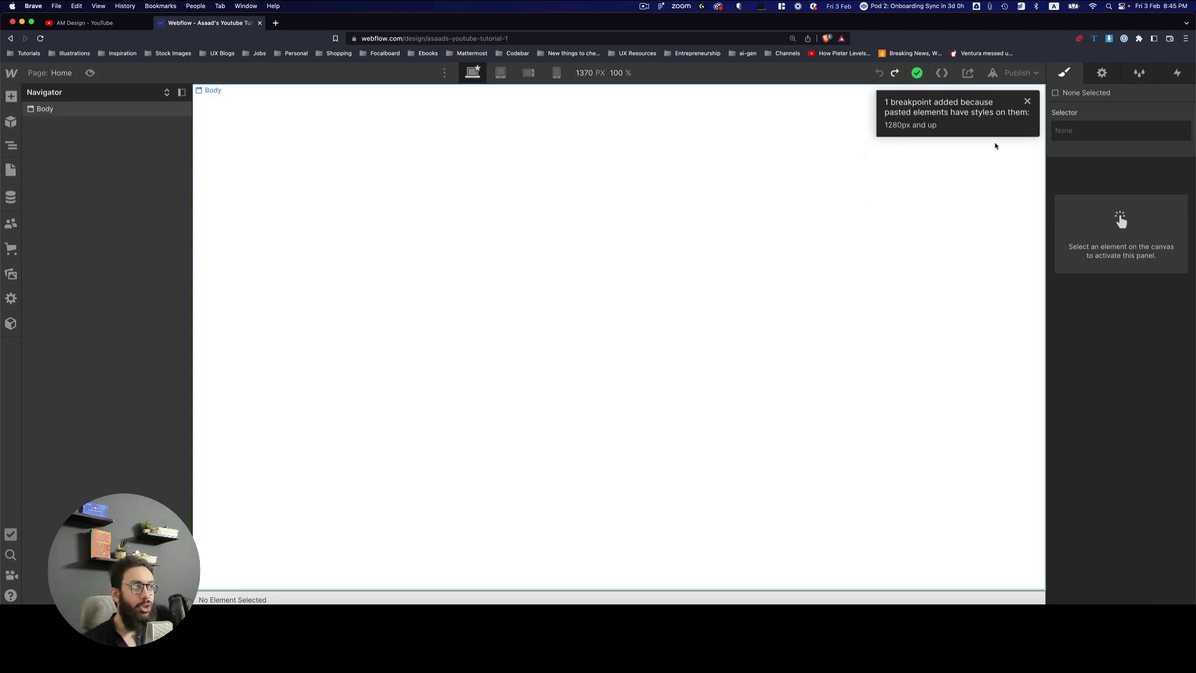
Dismiss the breakpoint notification, and view the site's exportable HTML code without preparing a ZIP
left_click(1017, 103)
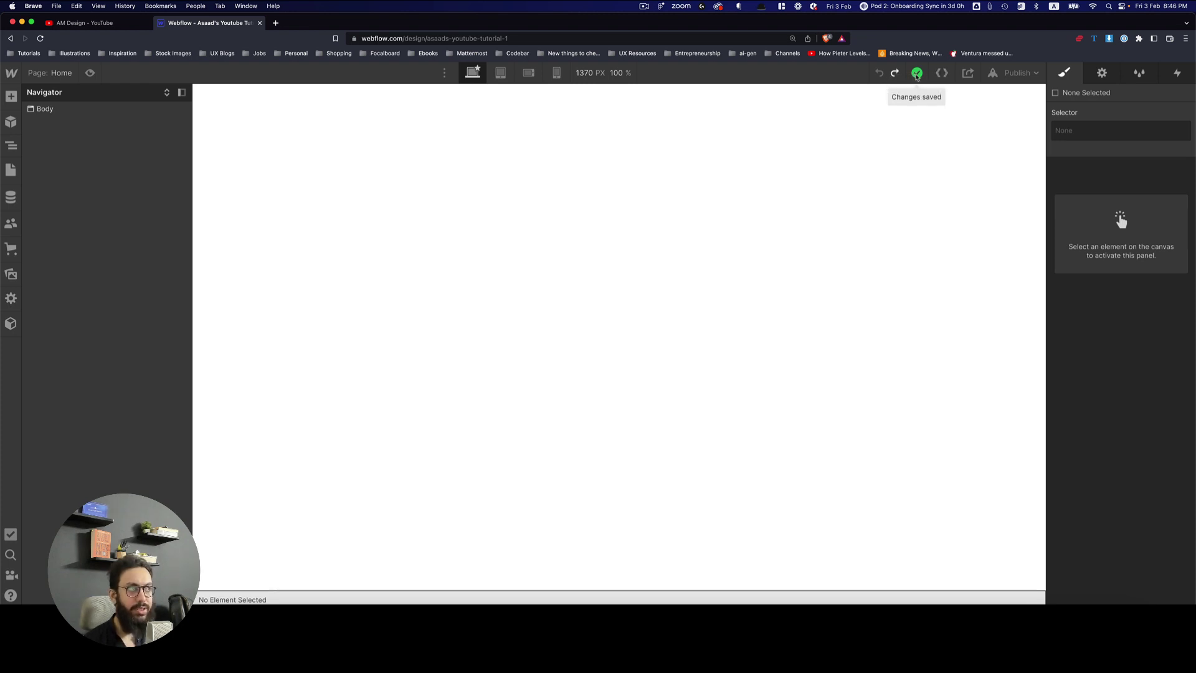
left_click(942, 73)
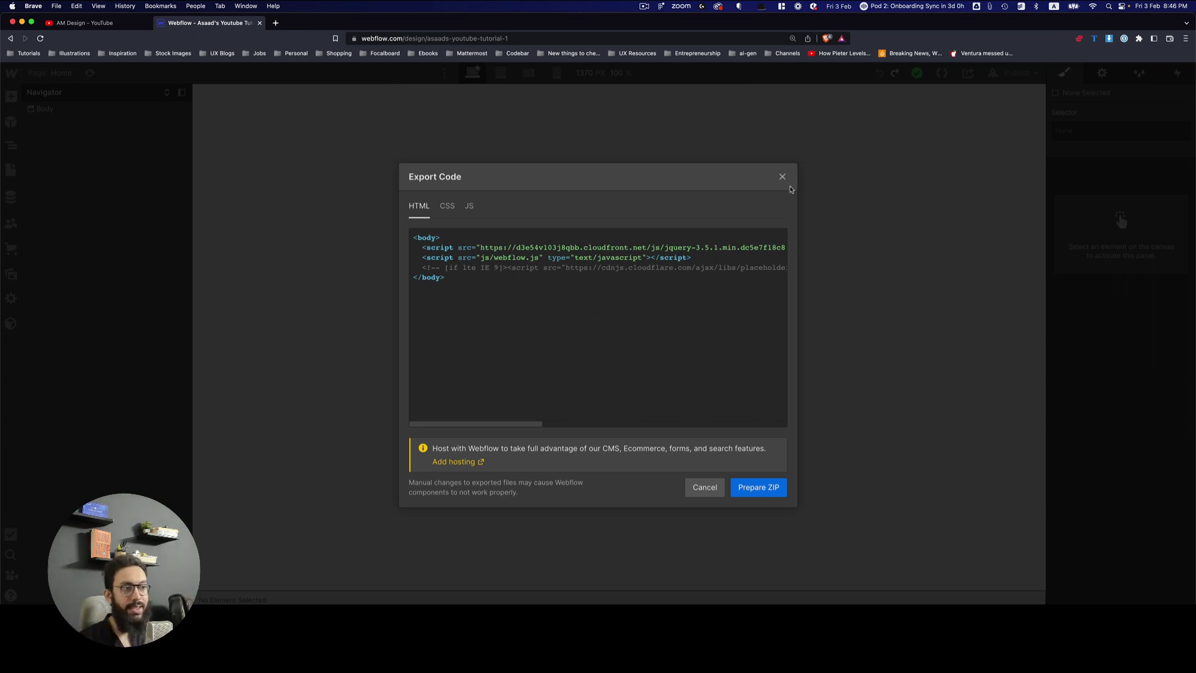
left_click(783, 177)
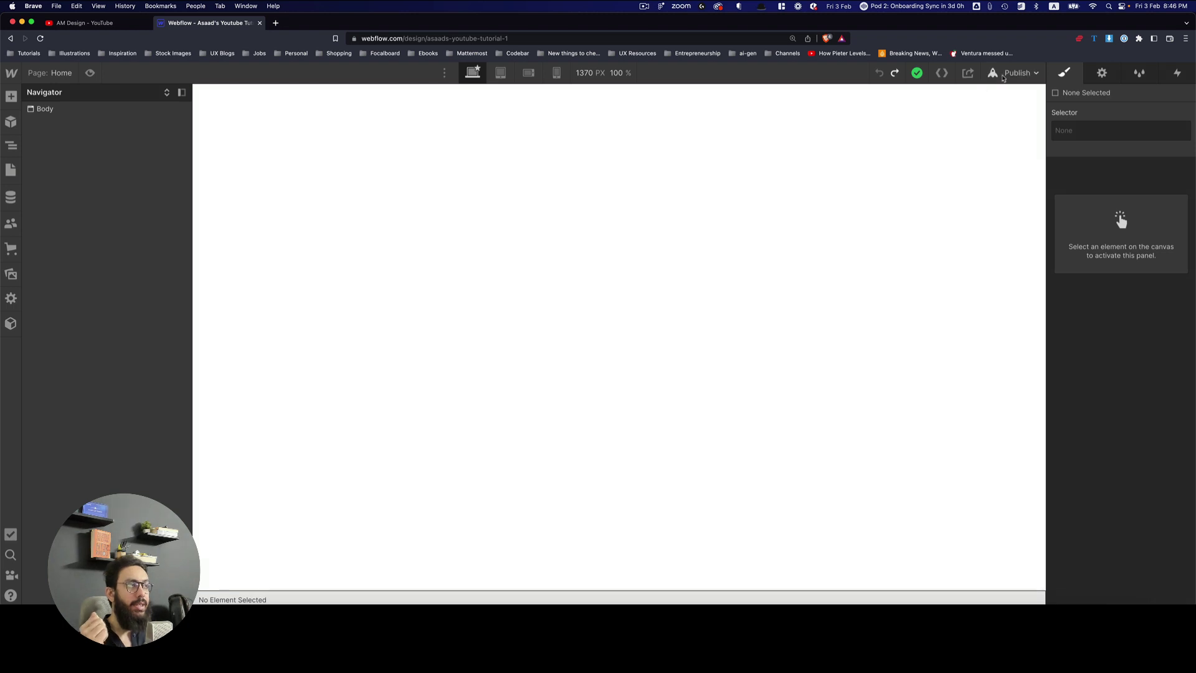
Check the project sharing options and the publish destinations, and close them without publishing
left_click(996, 75)
left_click(969, 73)
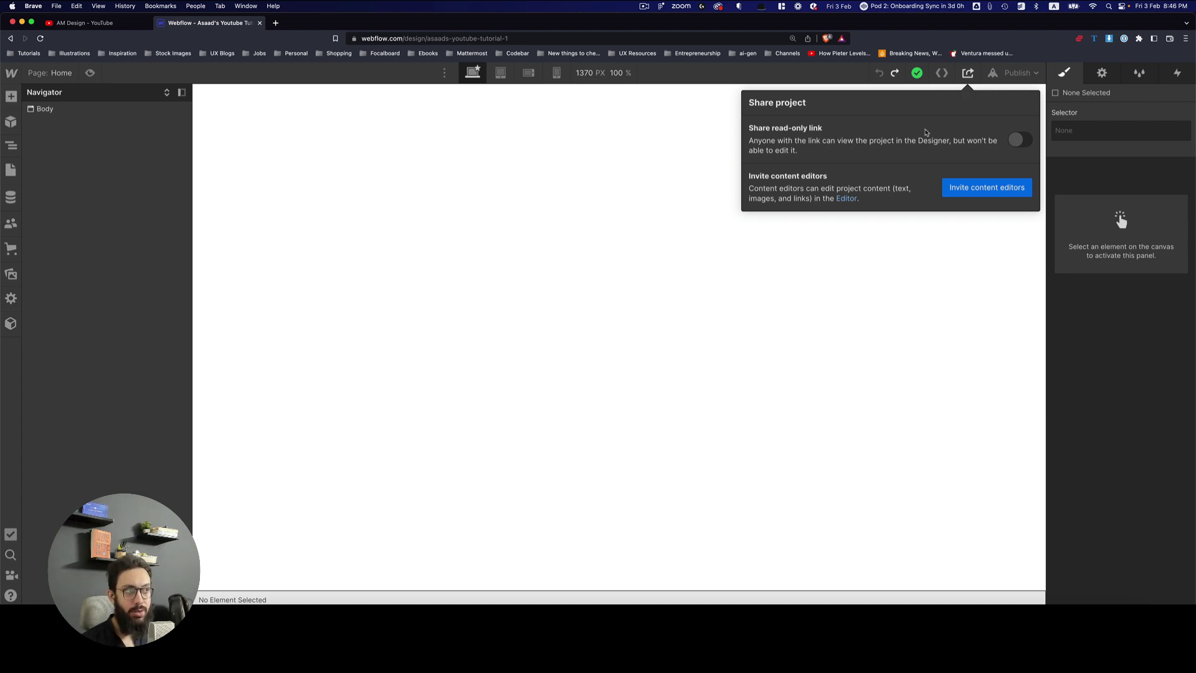
left_click(1012, 73)
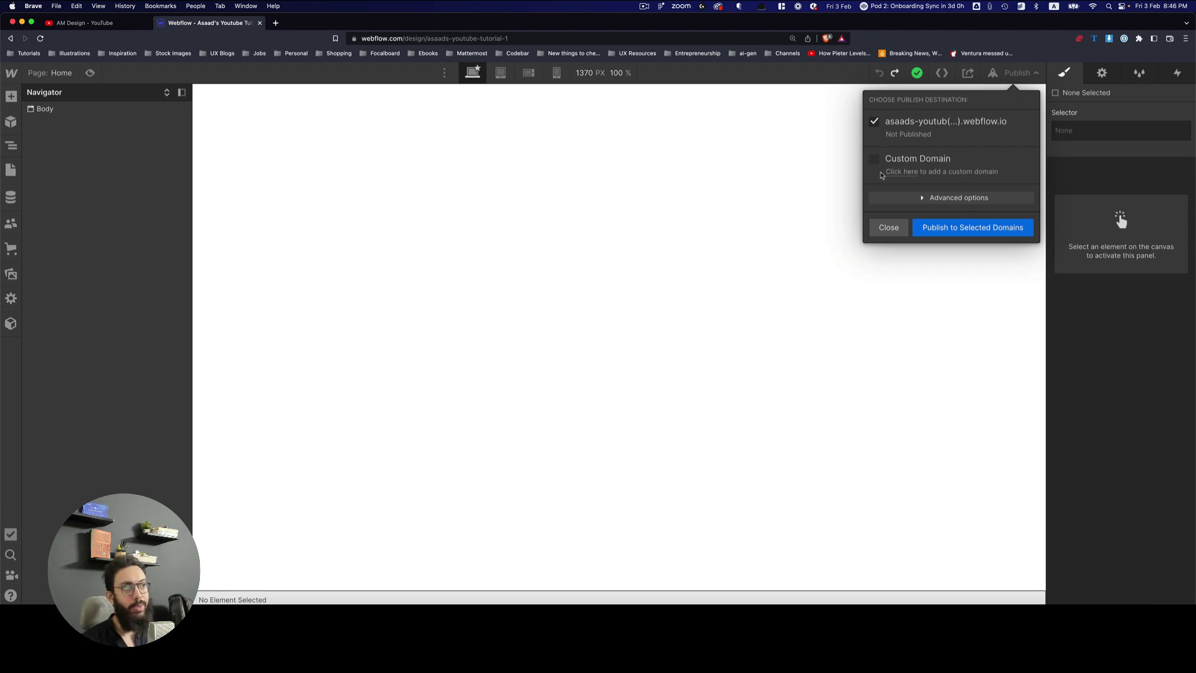
left_click(767, 171)
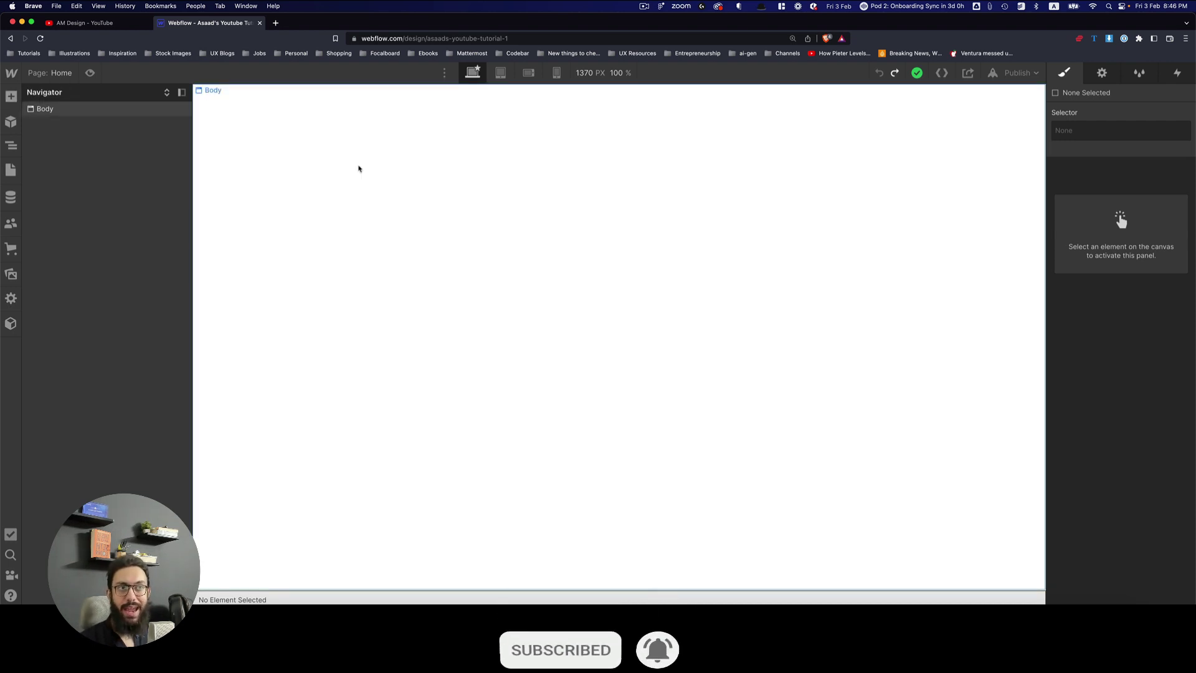
View the Add Elements panel and the Components panel, and return to the Navigator
key("a")
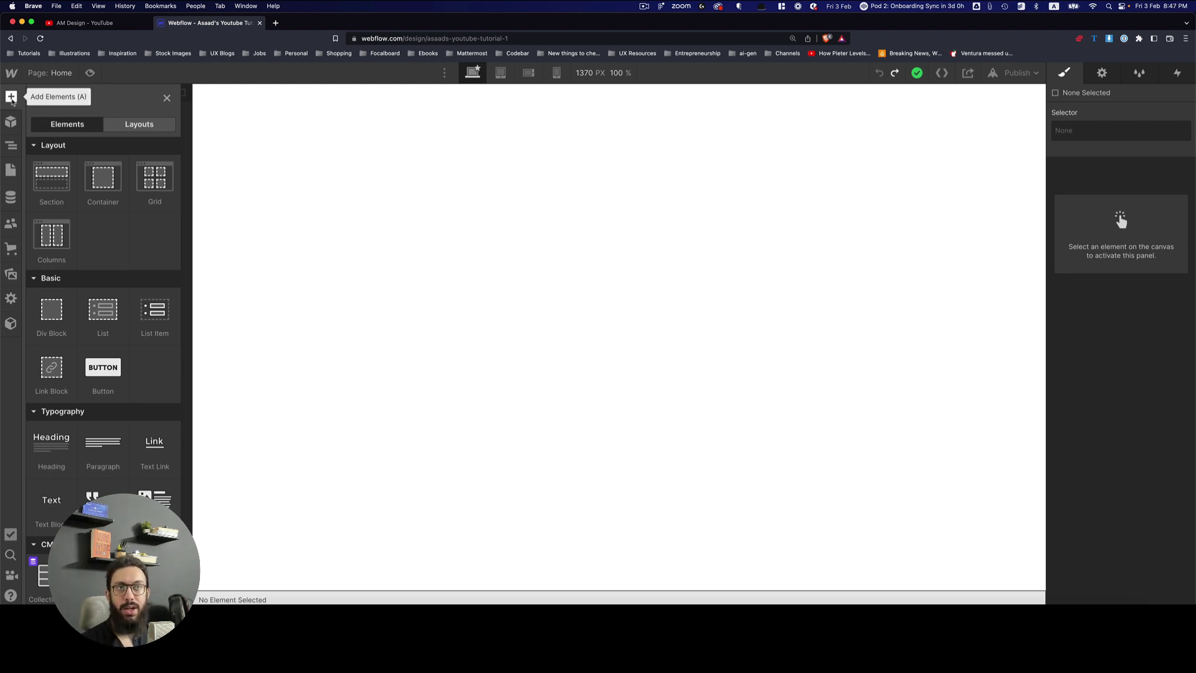
key("shift+a")
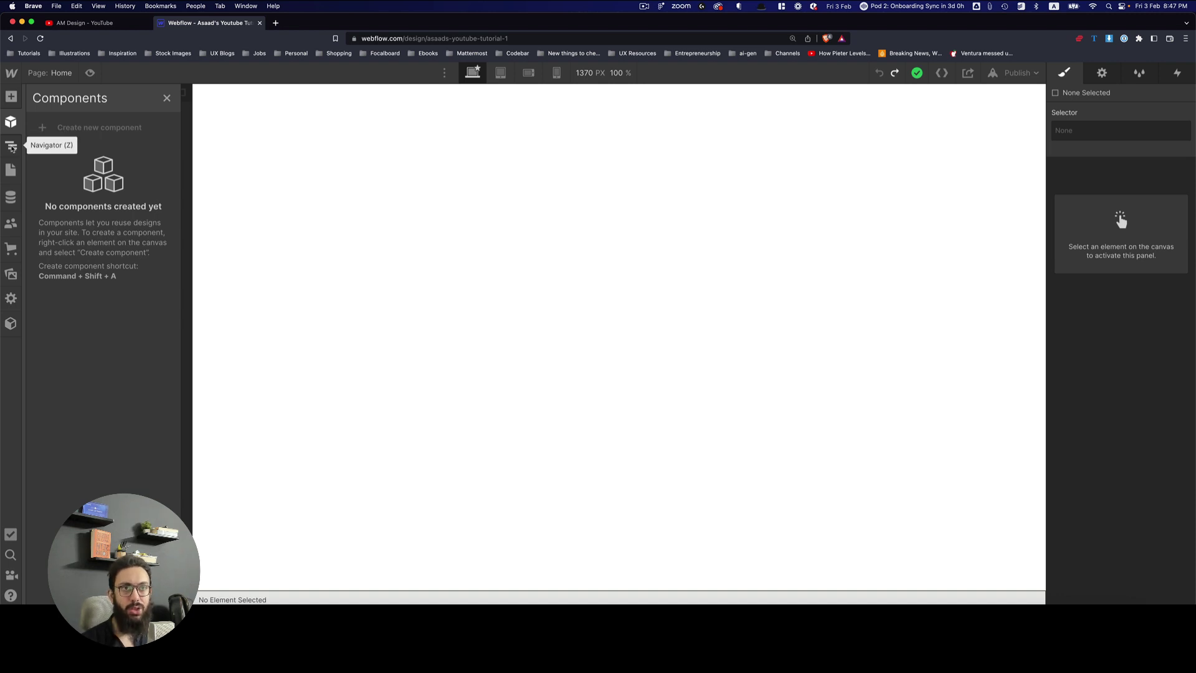
key("z")
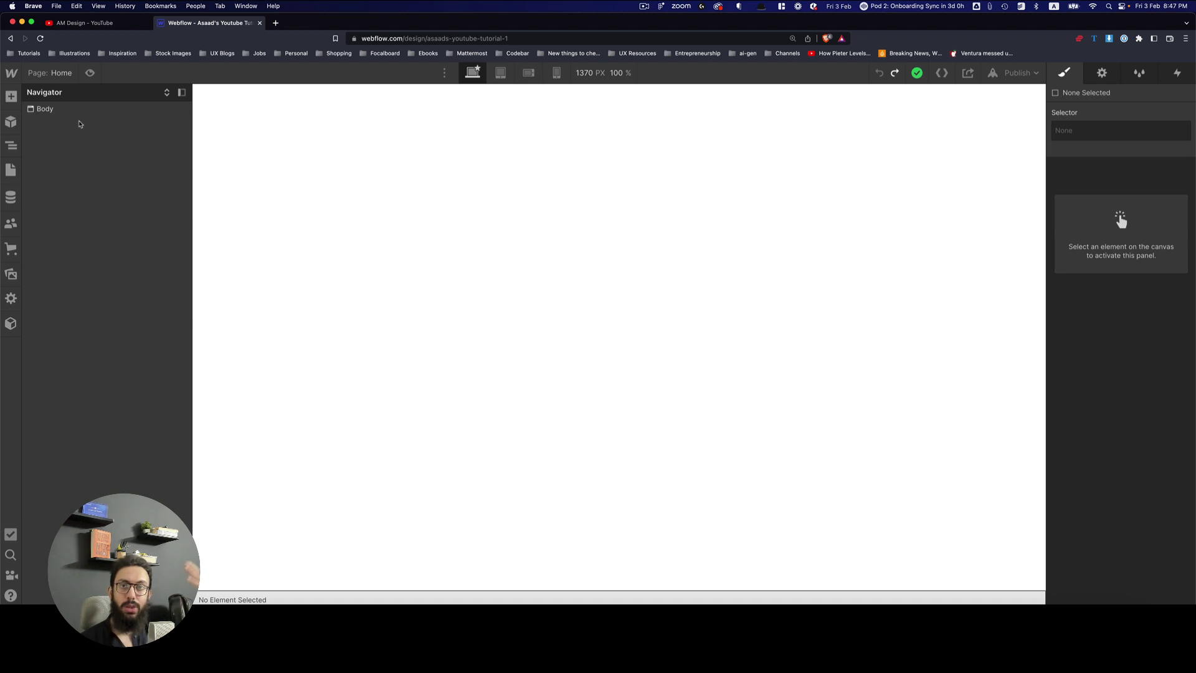
Toggle the Navigator and alternate between it and the Add Elements panel, finishing on the Navigator
left_click(11, 147)
key("z")
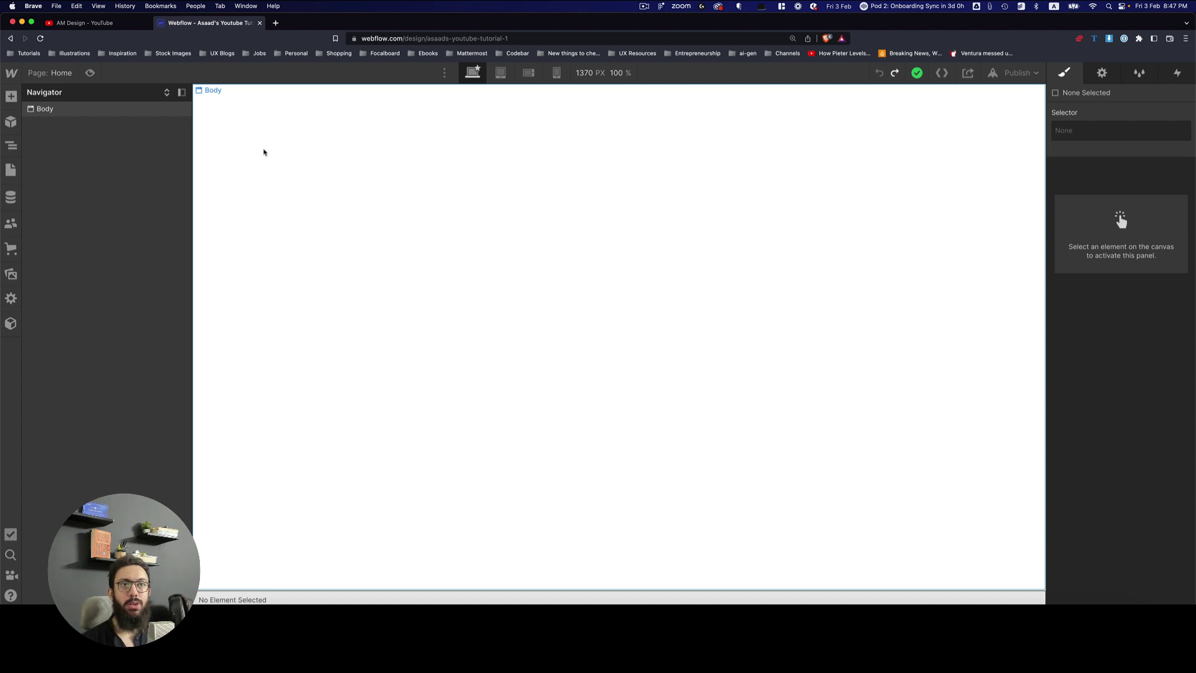
key("a")
key("z")
key("a")
key("z")
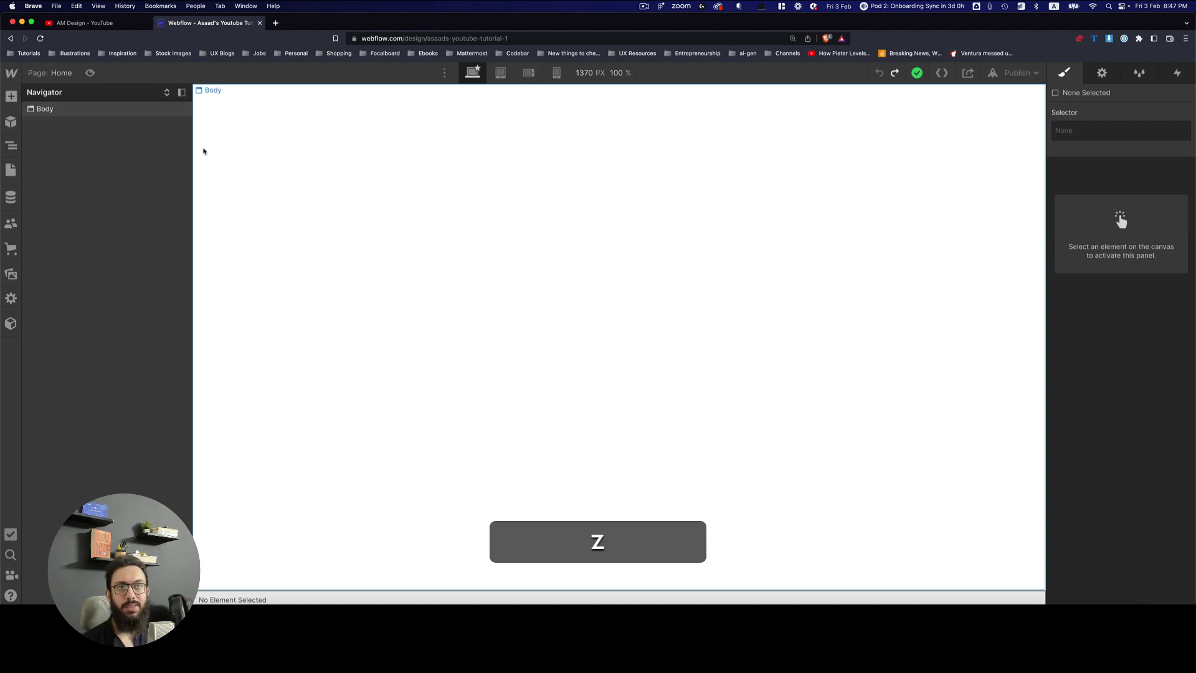
Add a Container and a Div Block to the page, and undo both additions
key("a")
left_click_drag(104, 181, 467, 227)
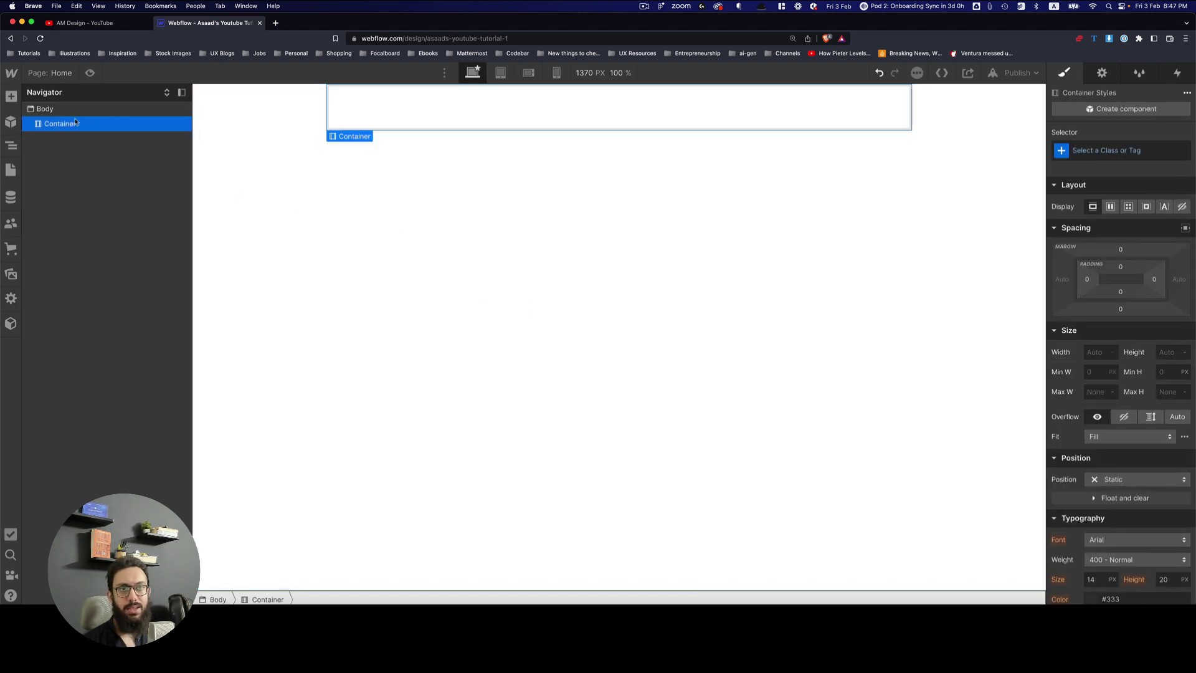
key("a")
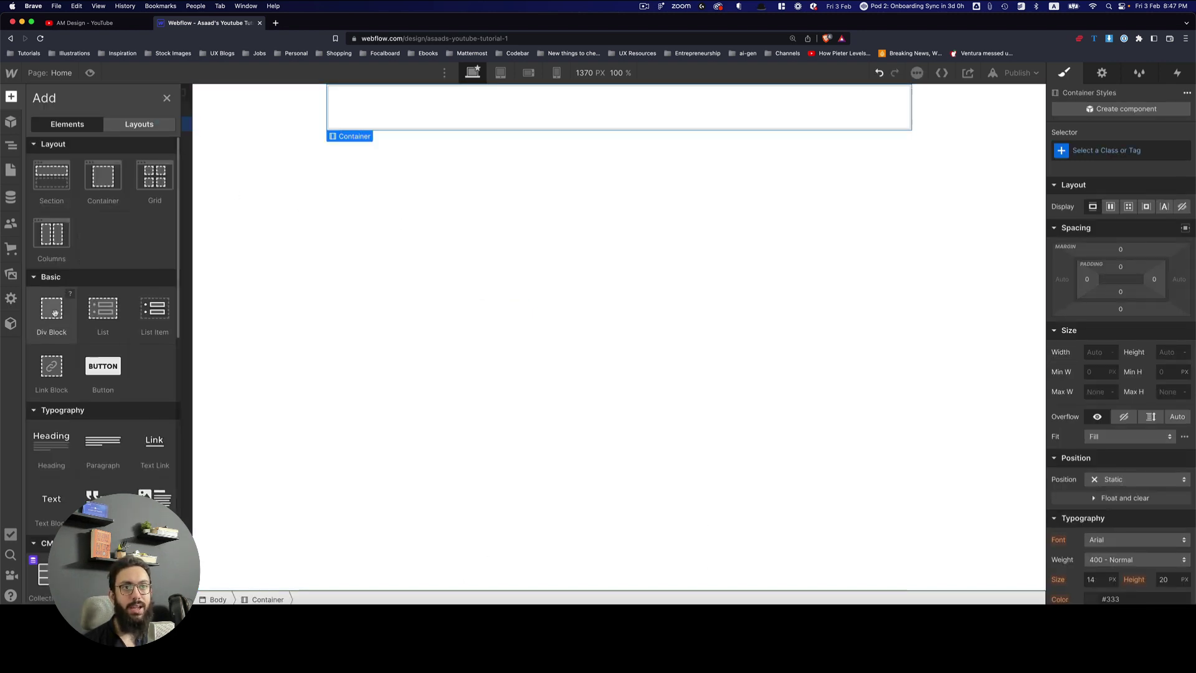
left_click_drag(52, 308, 454, 286)
key("super+z")
key("super+z")
key("super+z")
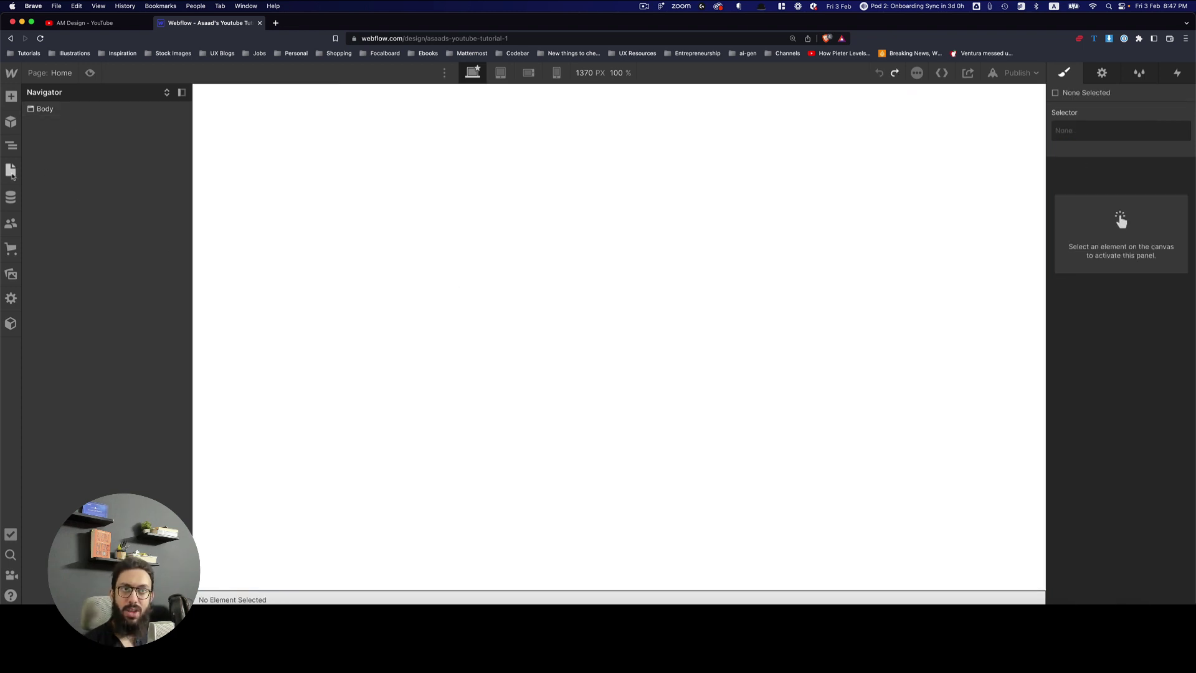
Look over the Pages, CMS Collections, Users and Ecommerce areas, dismissing the introductory dialogs without enabling anything
key("p")
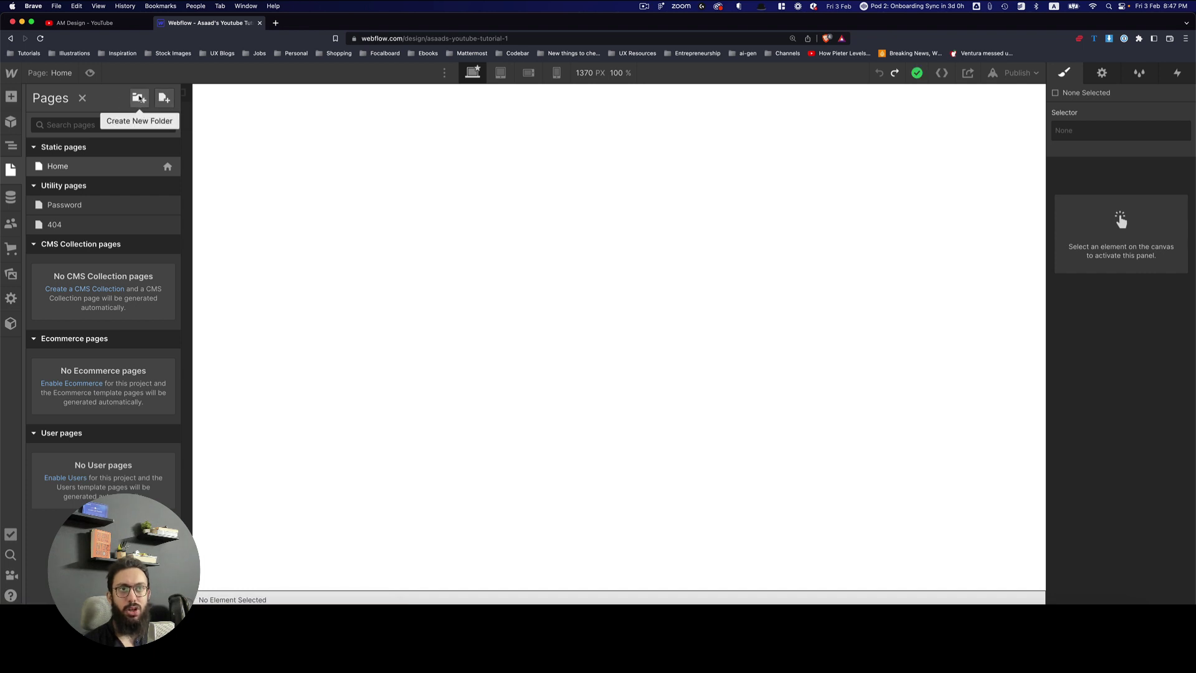
left_click(11, 198)
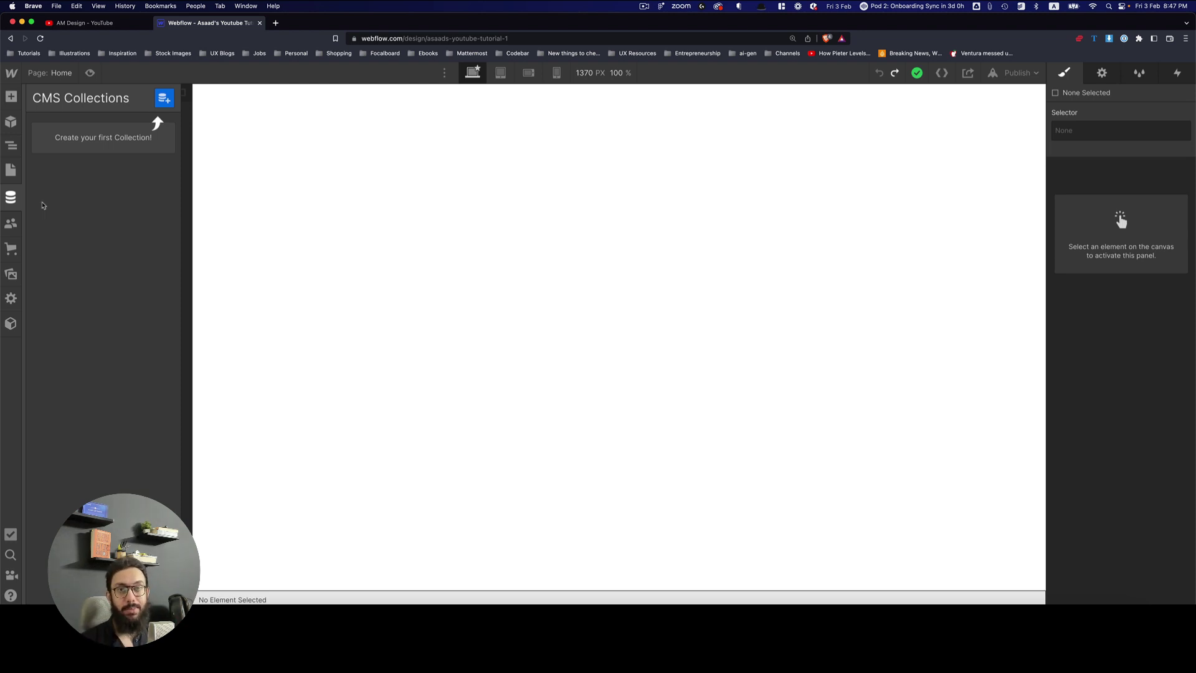
left_click(4, 230)
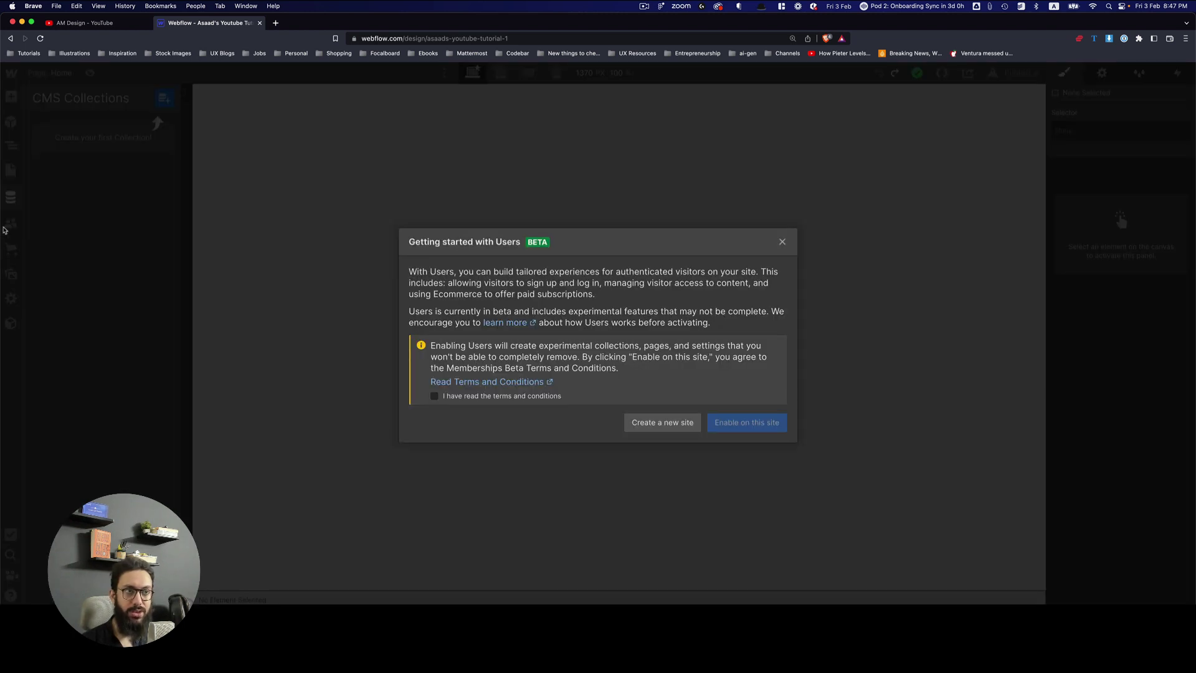
left_click(782, 242)
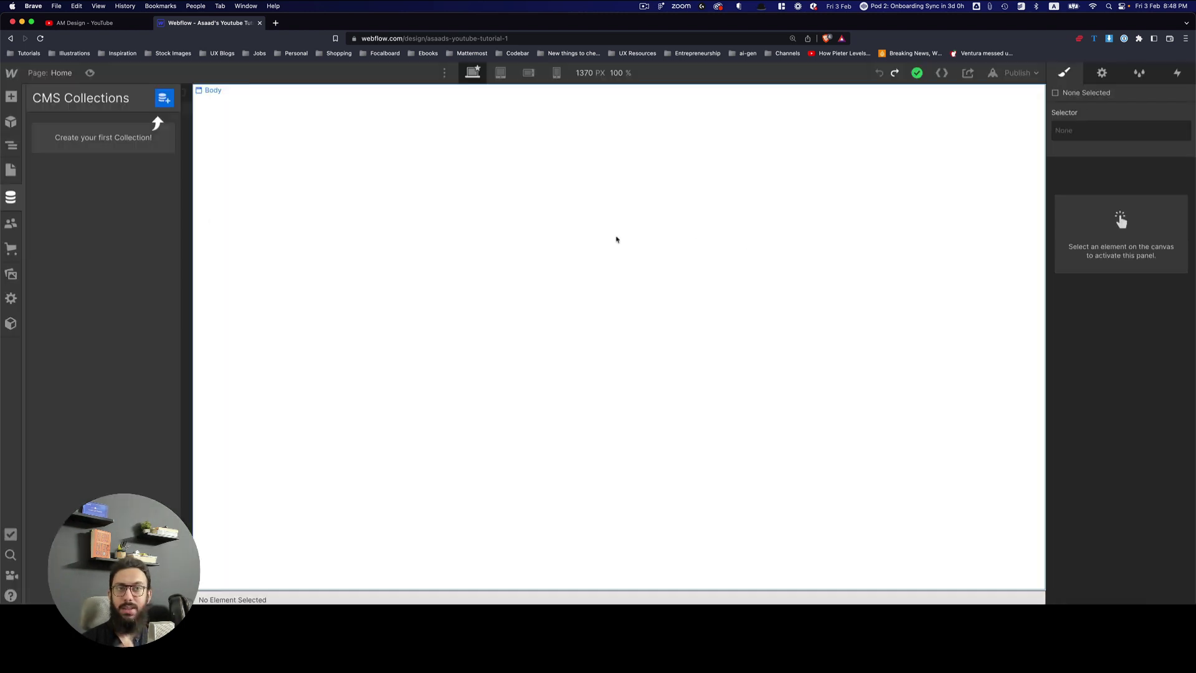
left_click(10, 249)
left_click(732, 249)
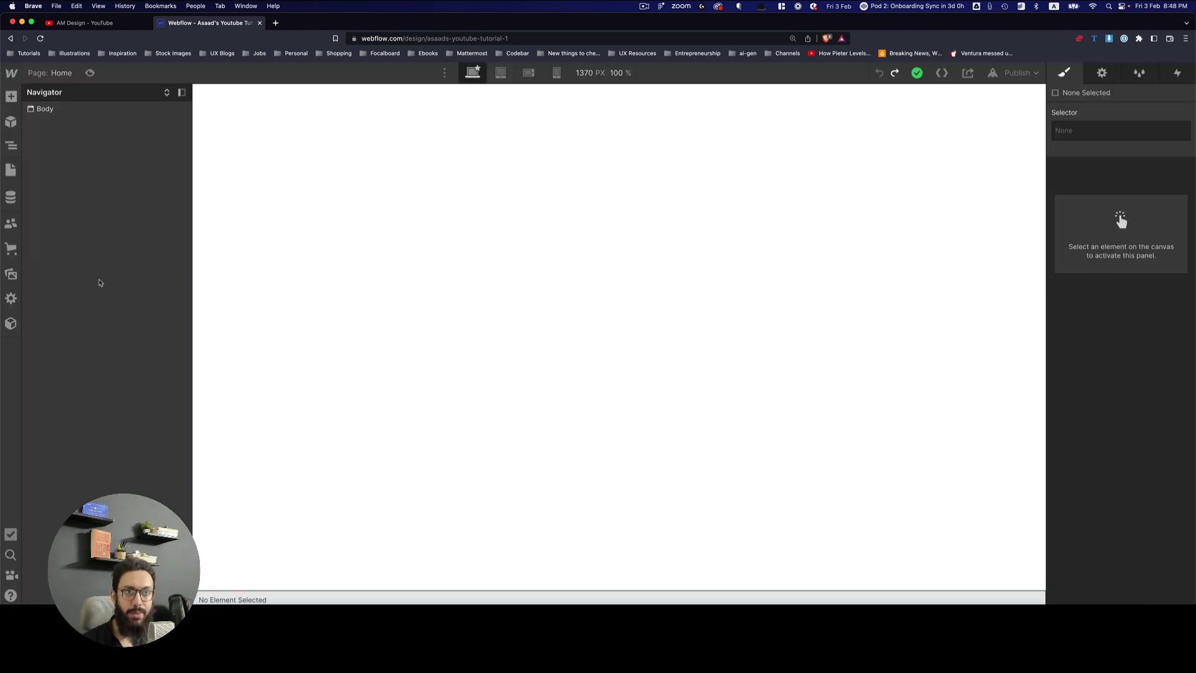
Open the Assets panel and toggle it closed and open several times, leaving it open
left_click(9, 274)
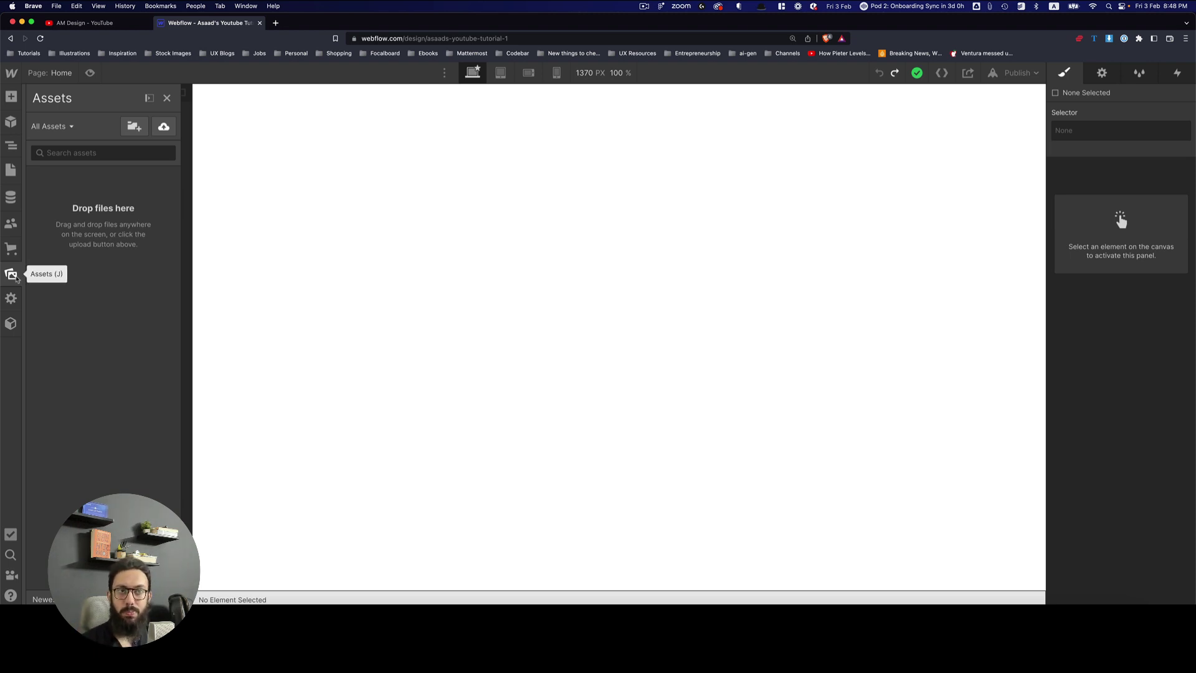
key("j")
key("j")
key("j")
key("j")
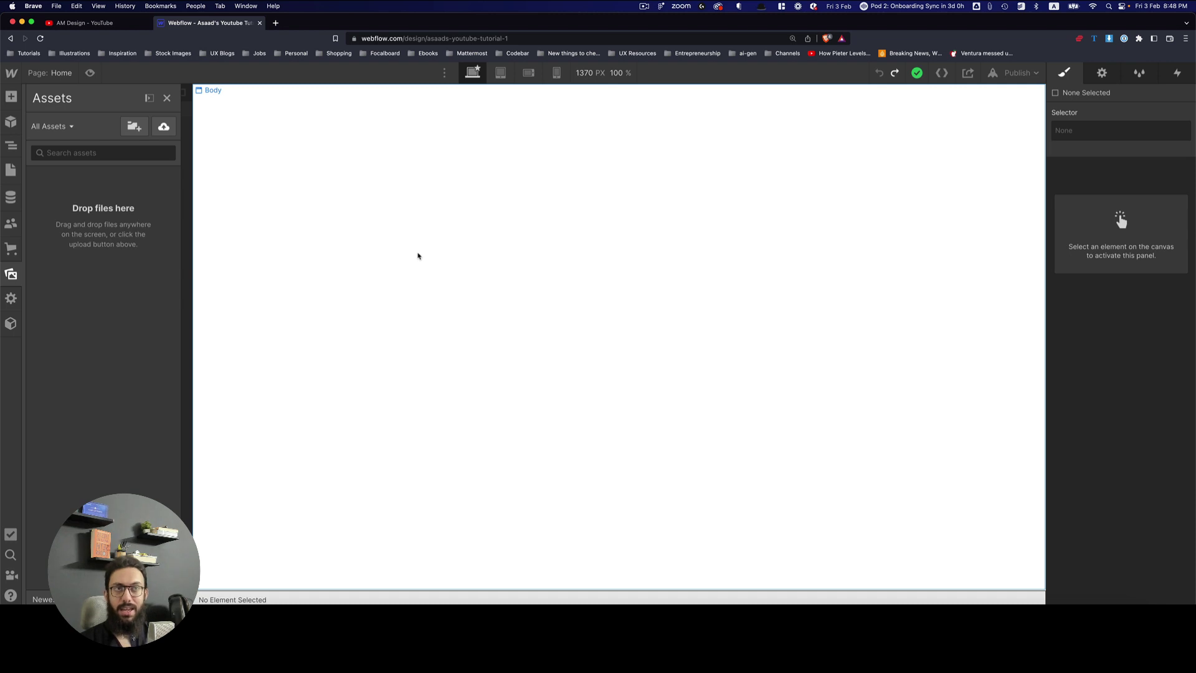
key("j")
key("j")
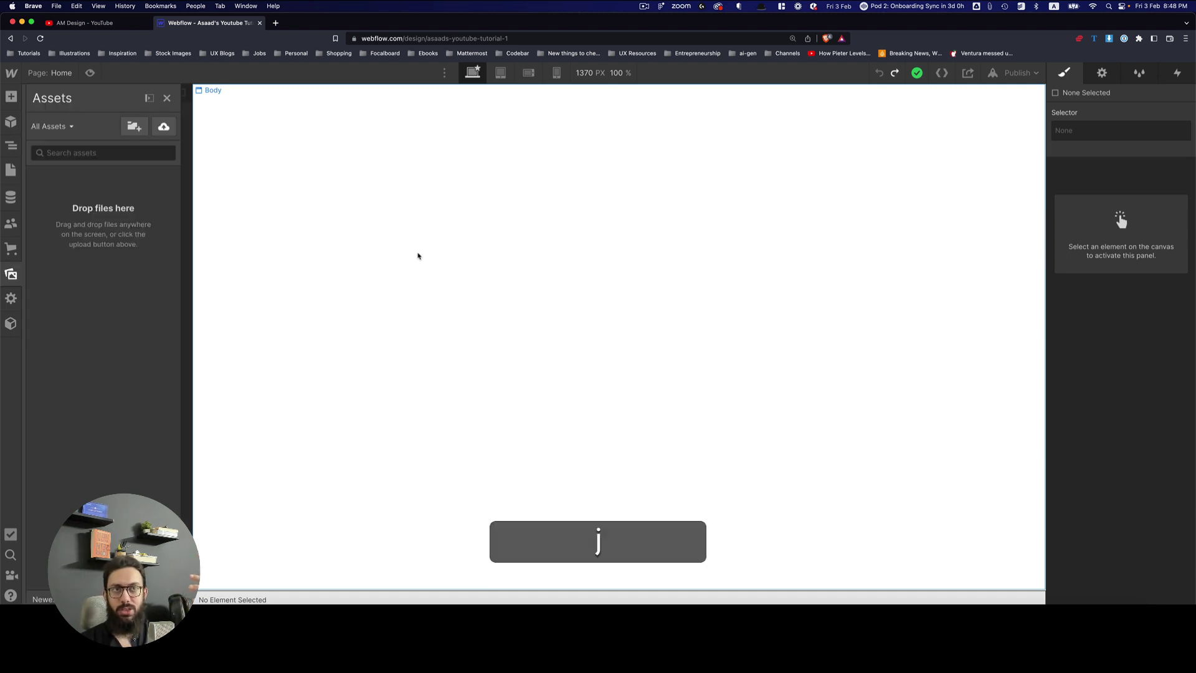
Switch the Add panel repeatedly between its Elements and Layouts views, return to Assets, and close that panel
key("a")
key("a")
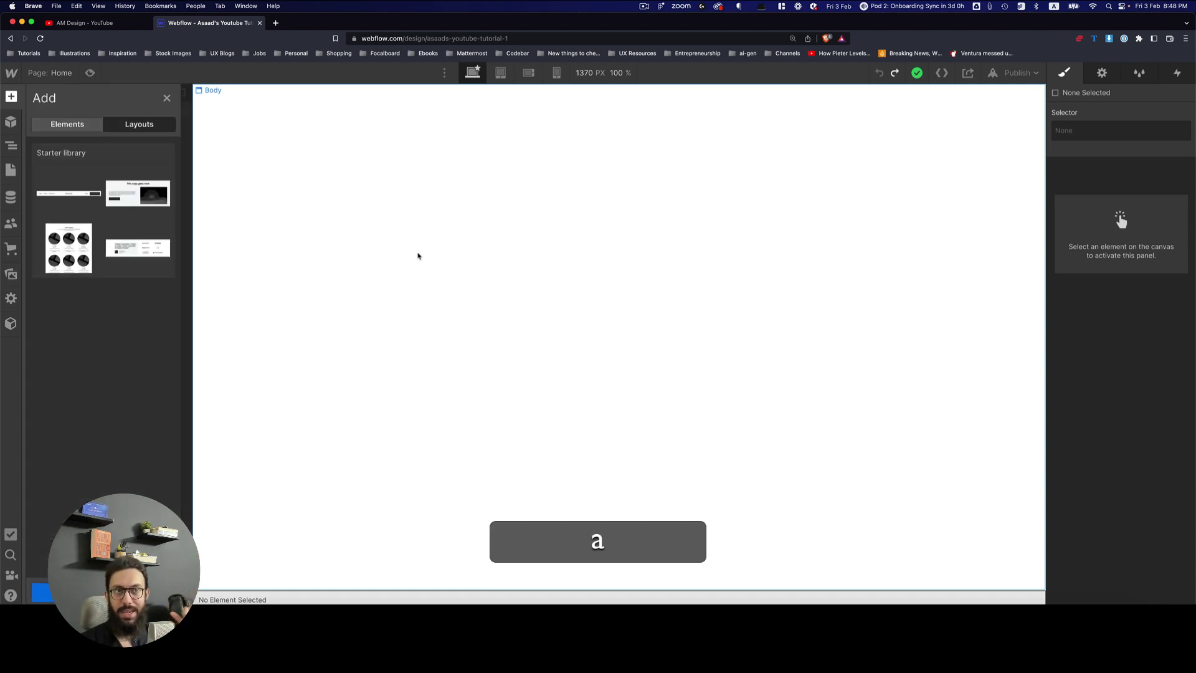
key("a")
key("a")
key("a")
key("a")
key("a")
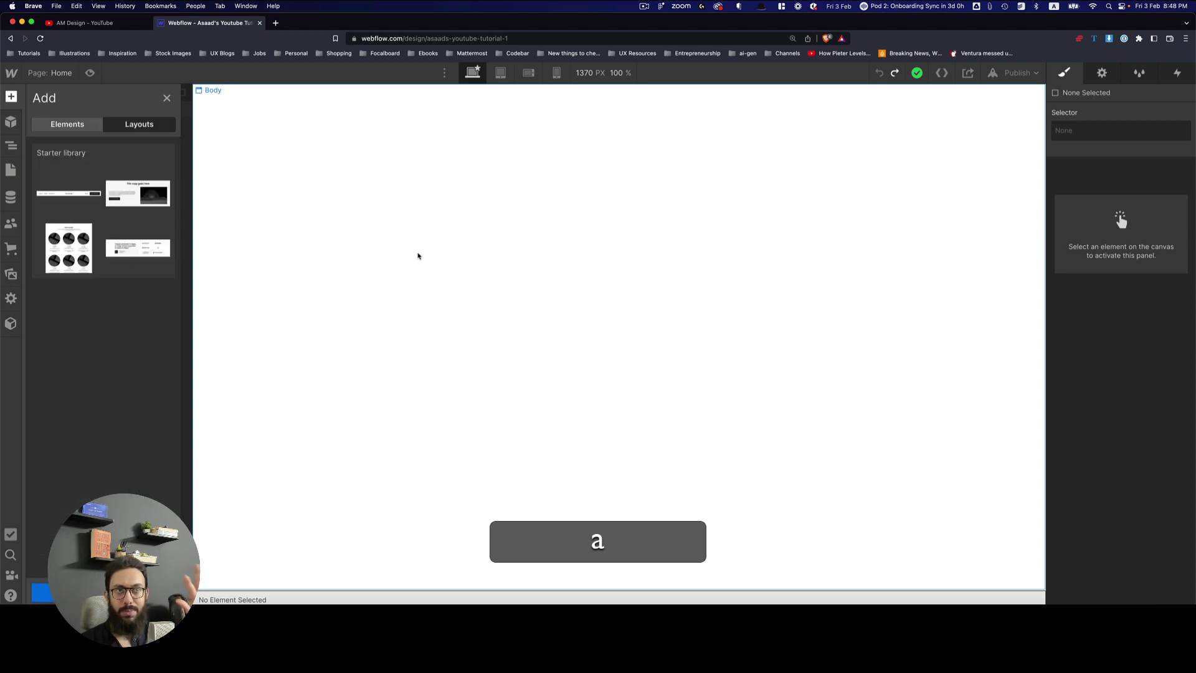
key("j")
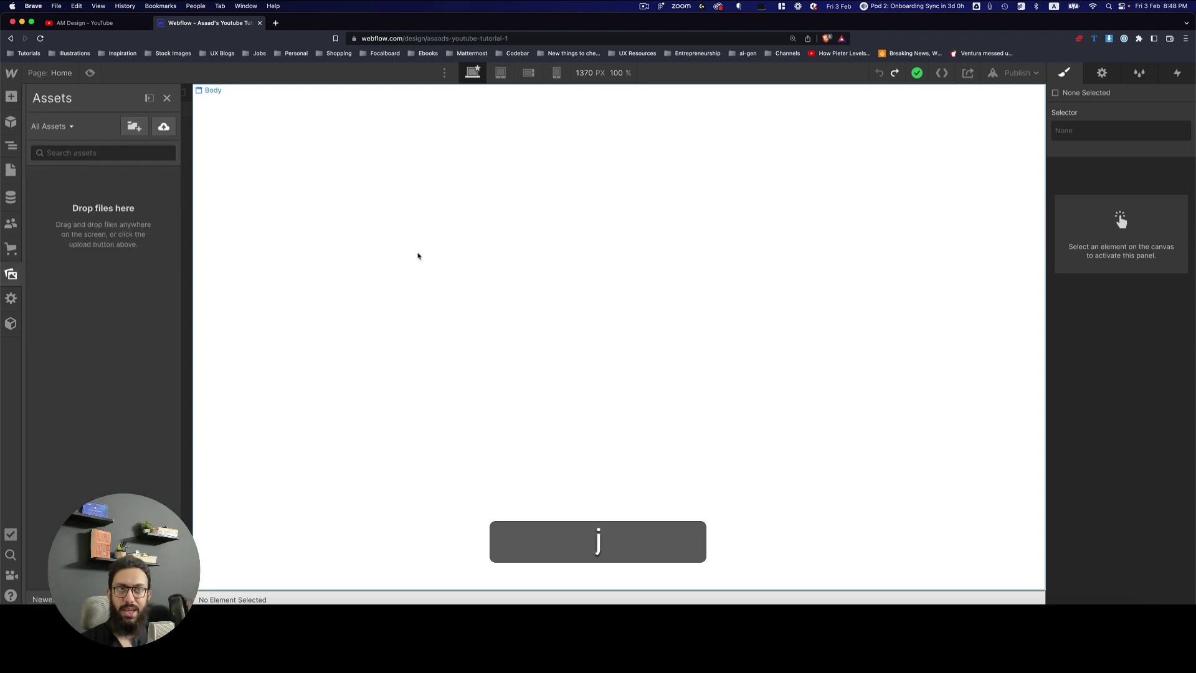
key("j")
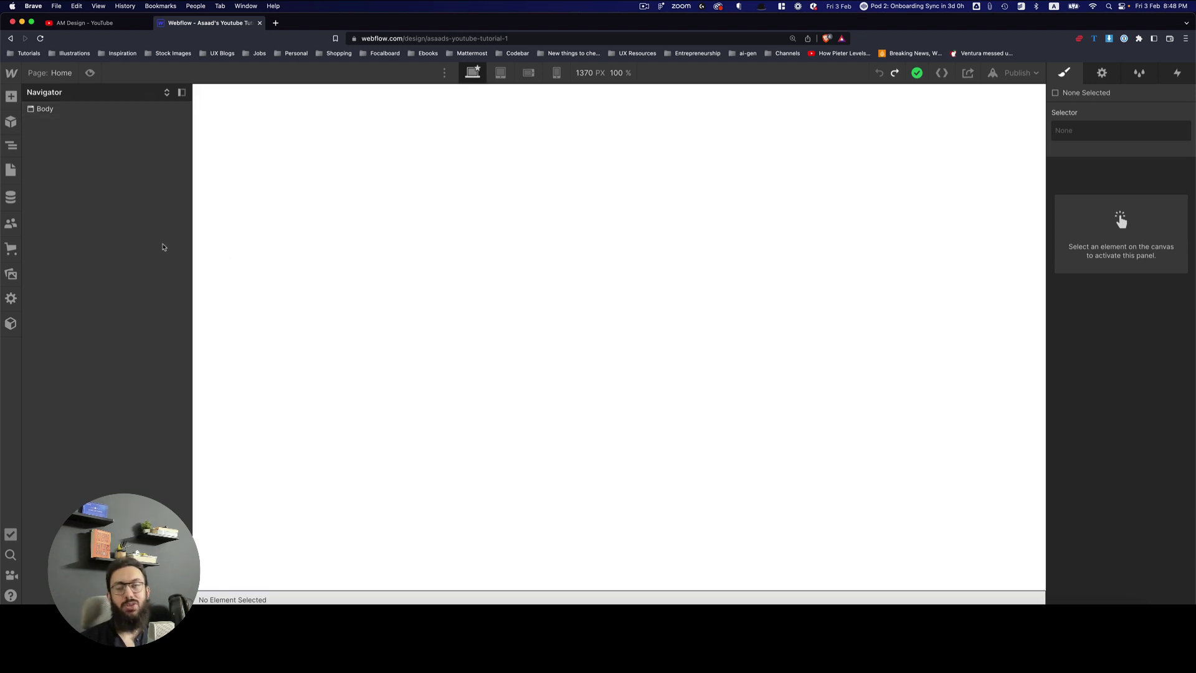
Look at the project Settings panel and the Relume extension panel, and close them
left_click(11, 299)
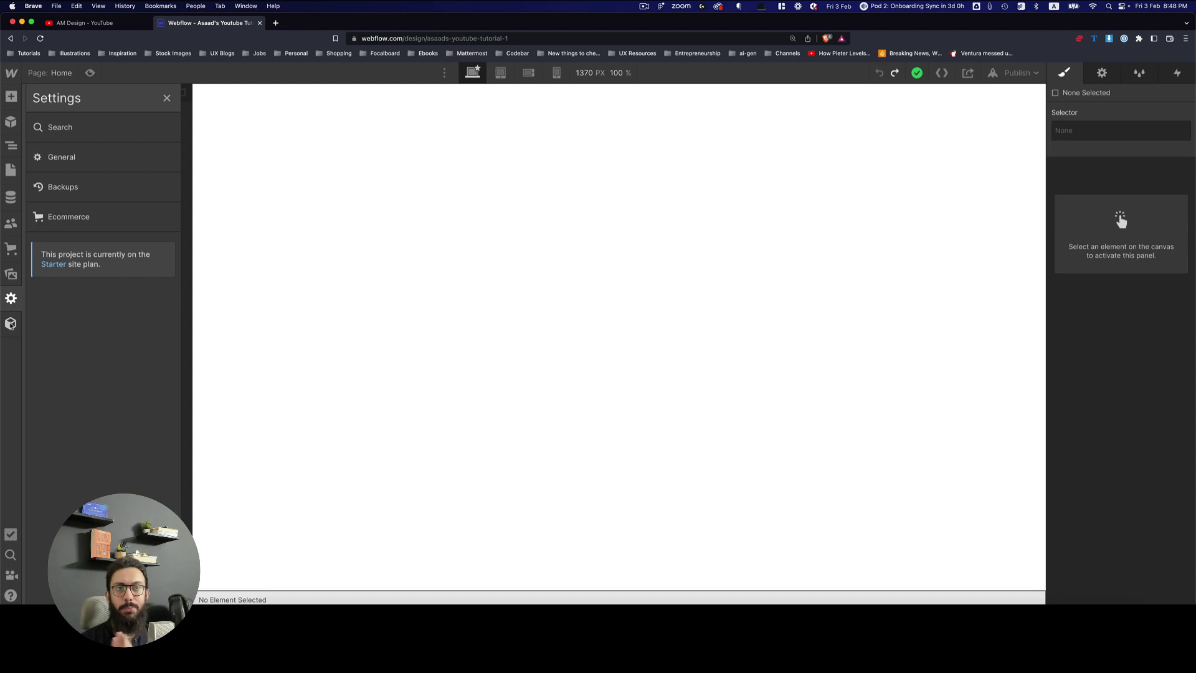
left_click(11, 324)
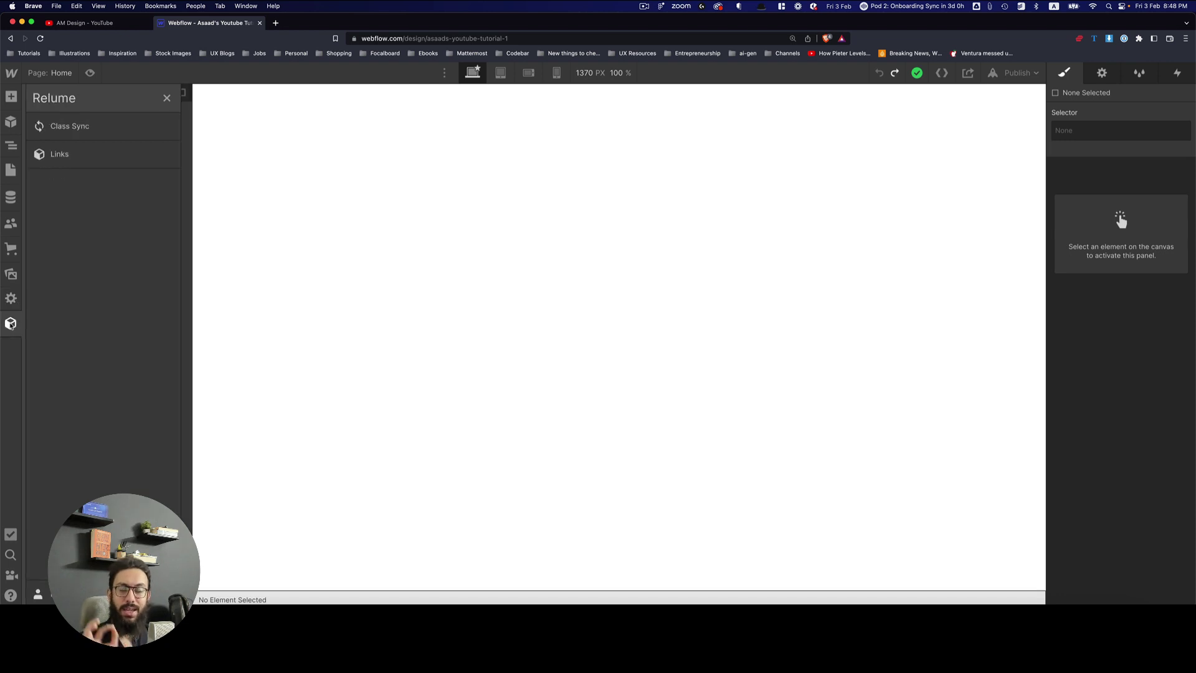
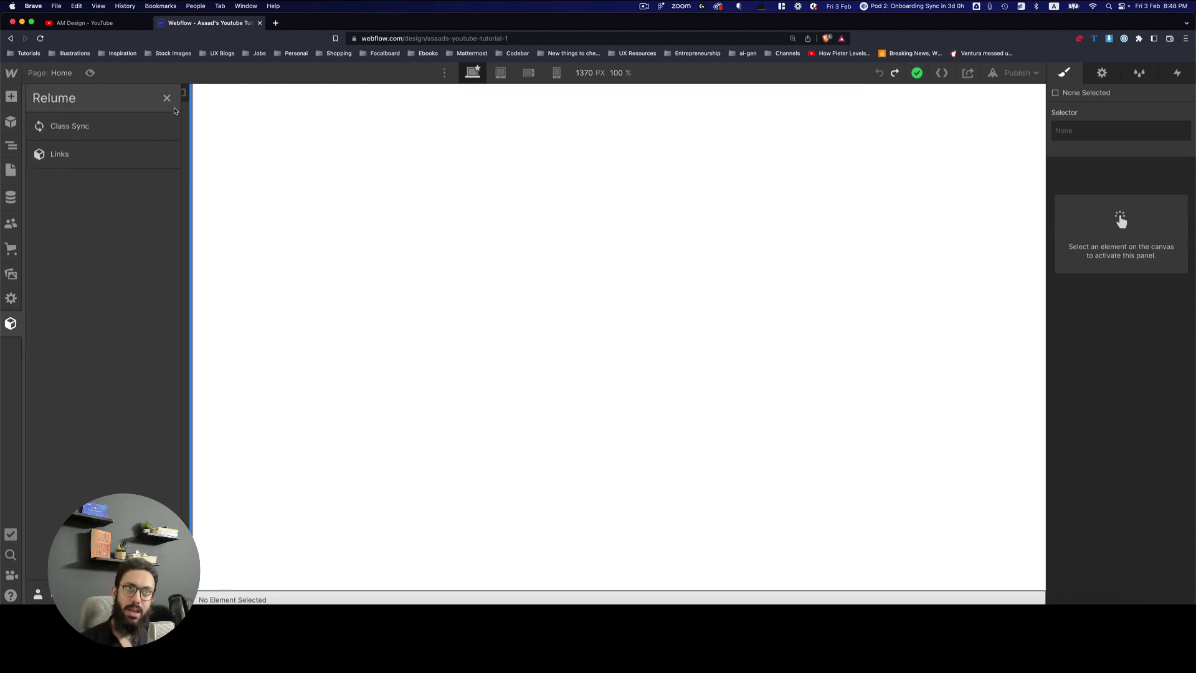
left_click(167, 98)
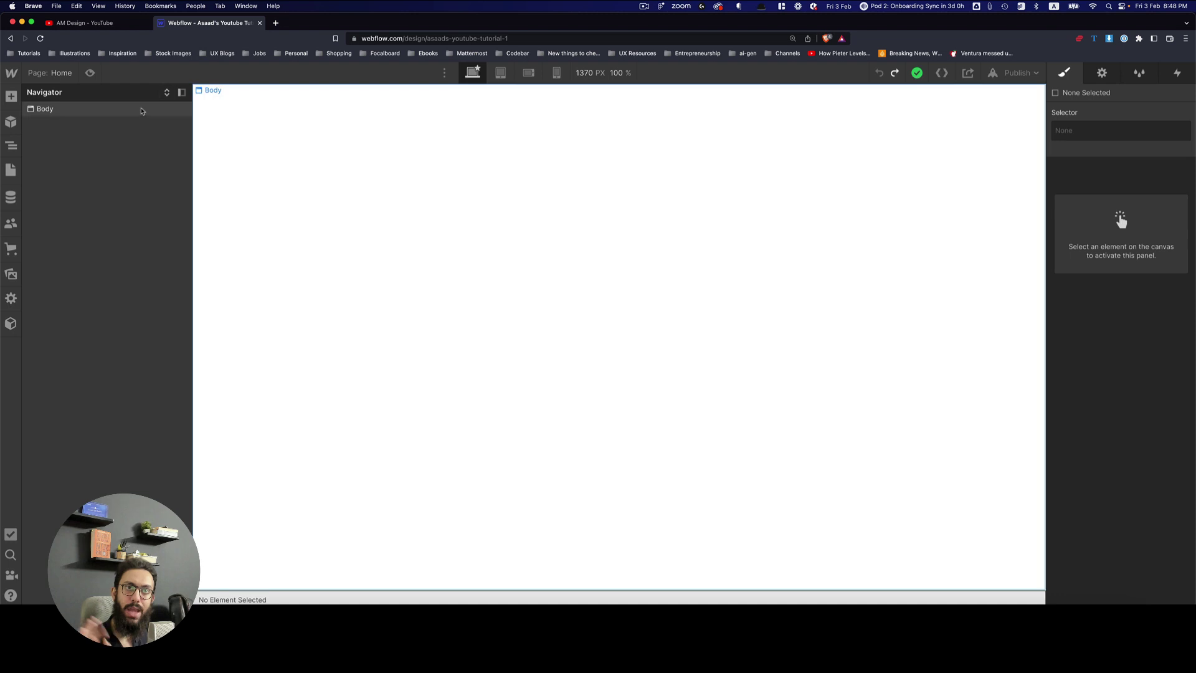
Add a Section element inside the Body, look at its class selector without assigning a class, and reselect the Body
left_click(338, 138)
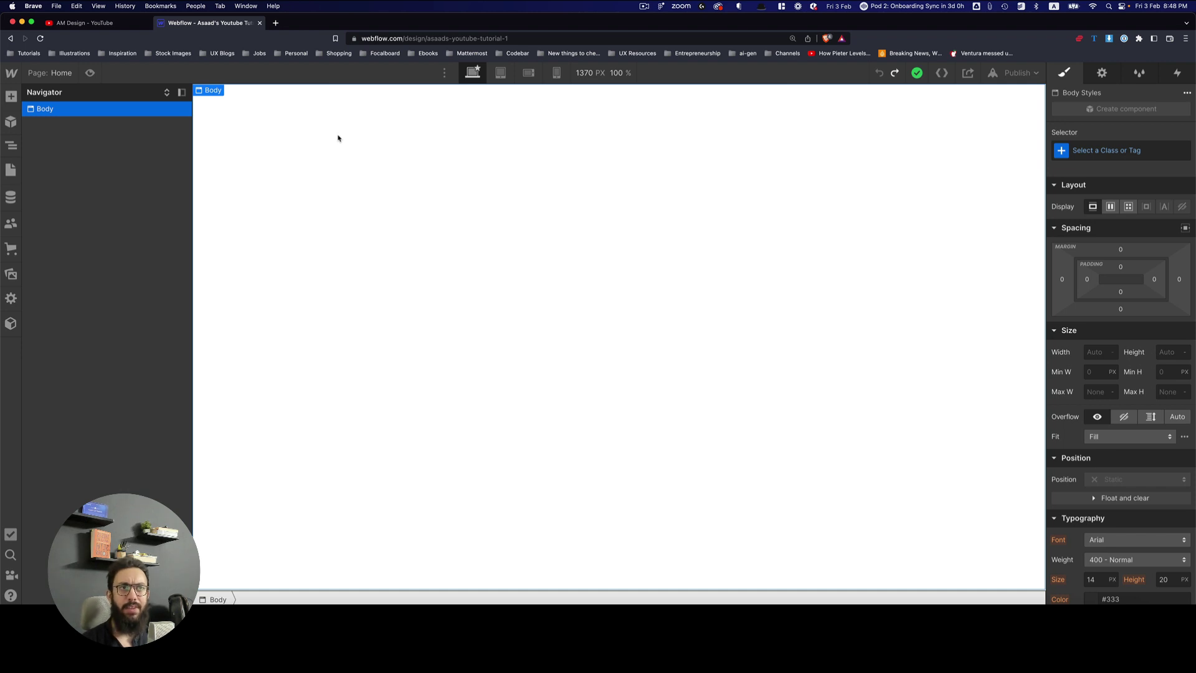
key("a")
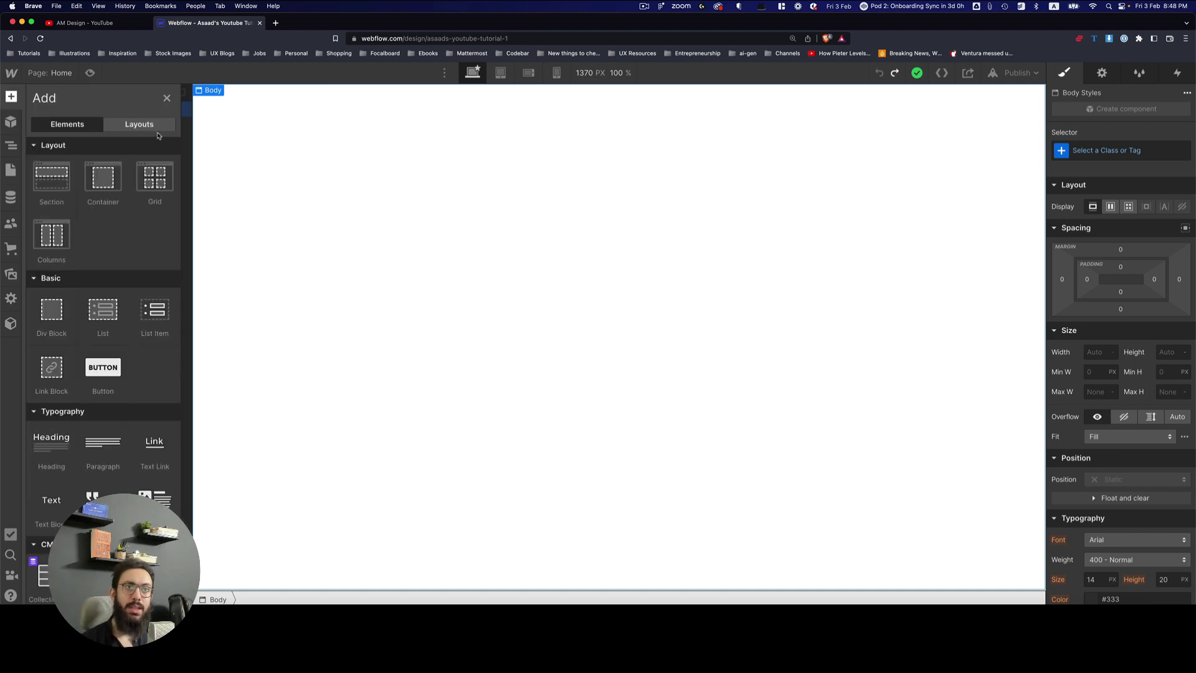
left_click_drag(52, 181, 333, 130)
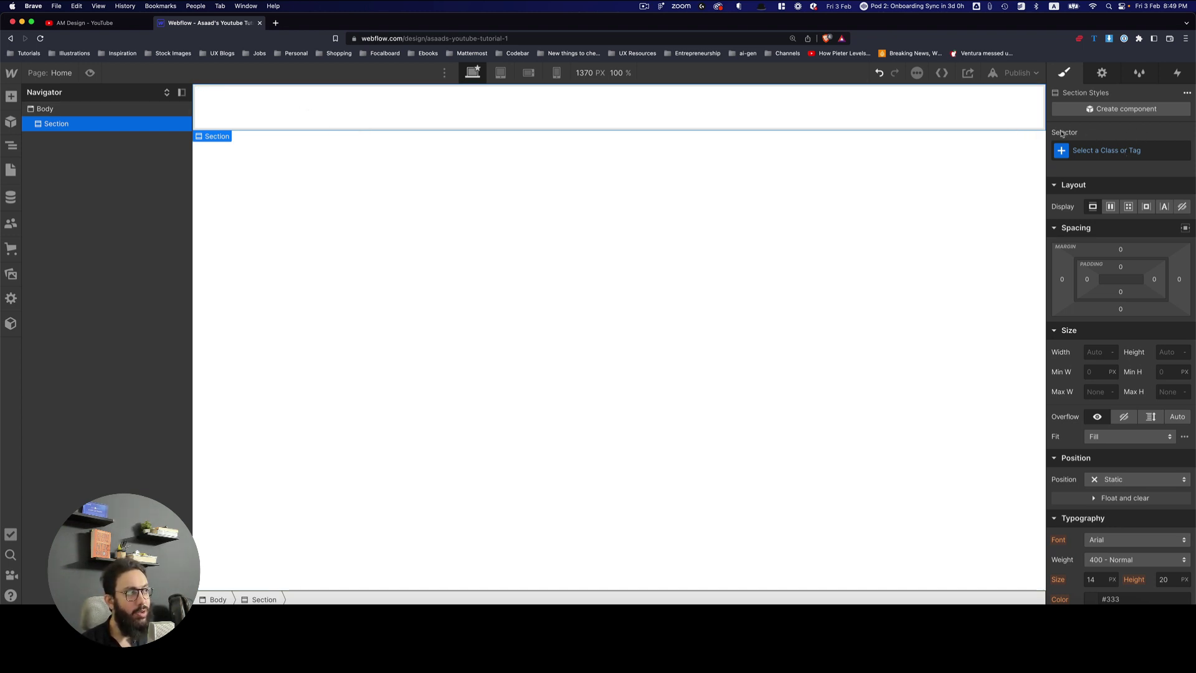
left_click(1121, 152)
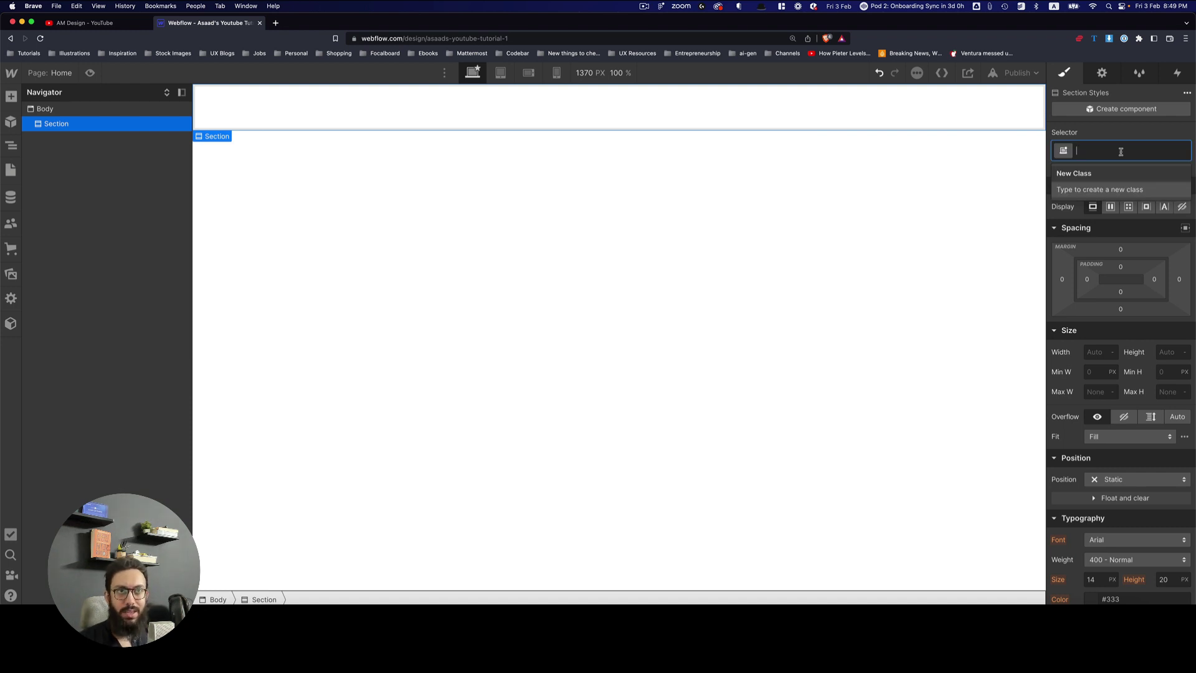
left_click(607, 158)
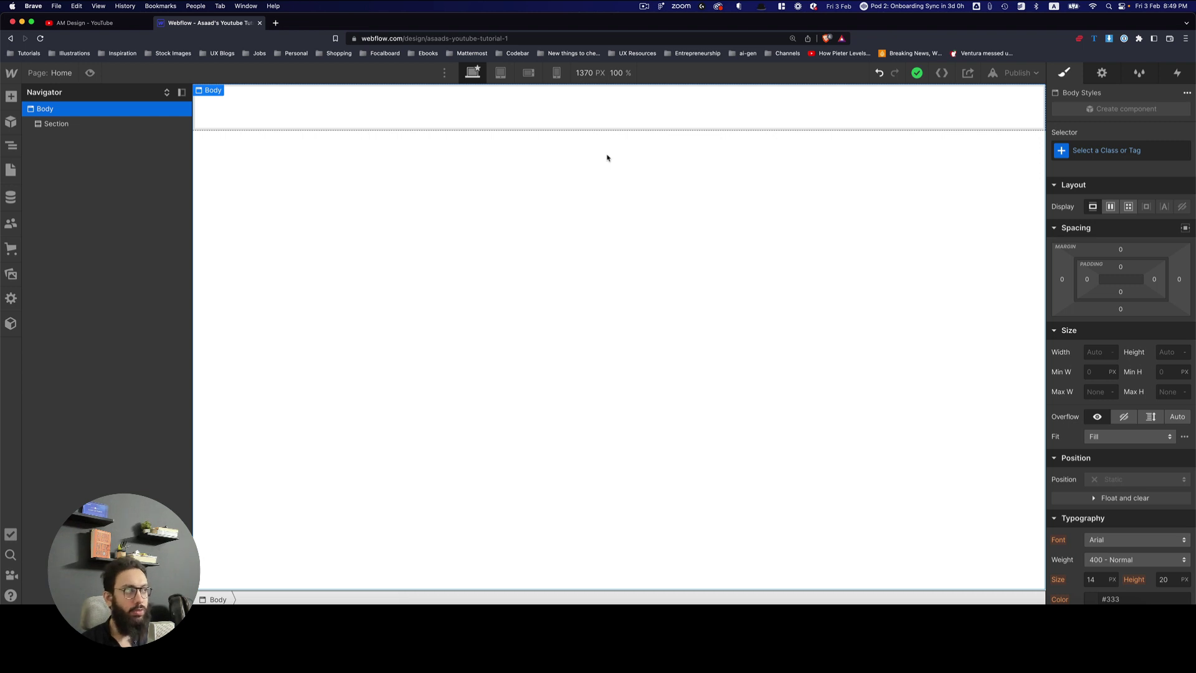
left_click(1115, 150)
type("header")
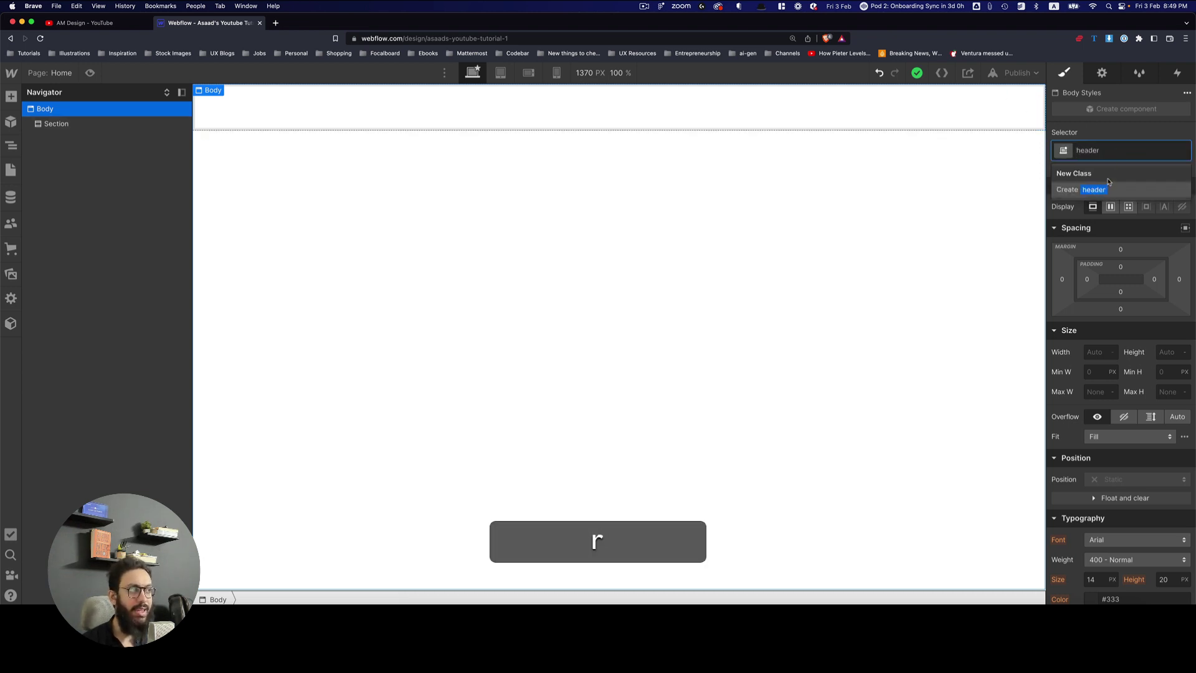
left_click(1108, 188)
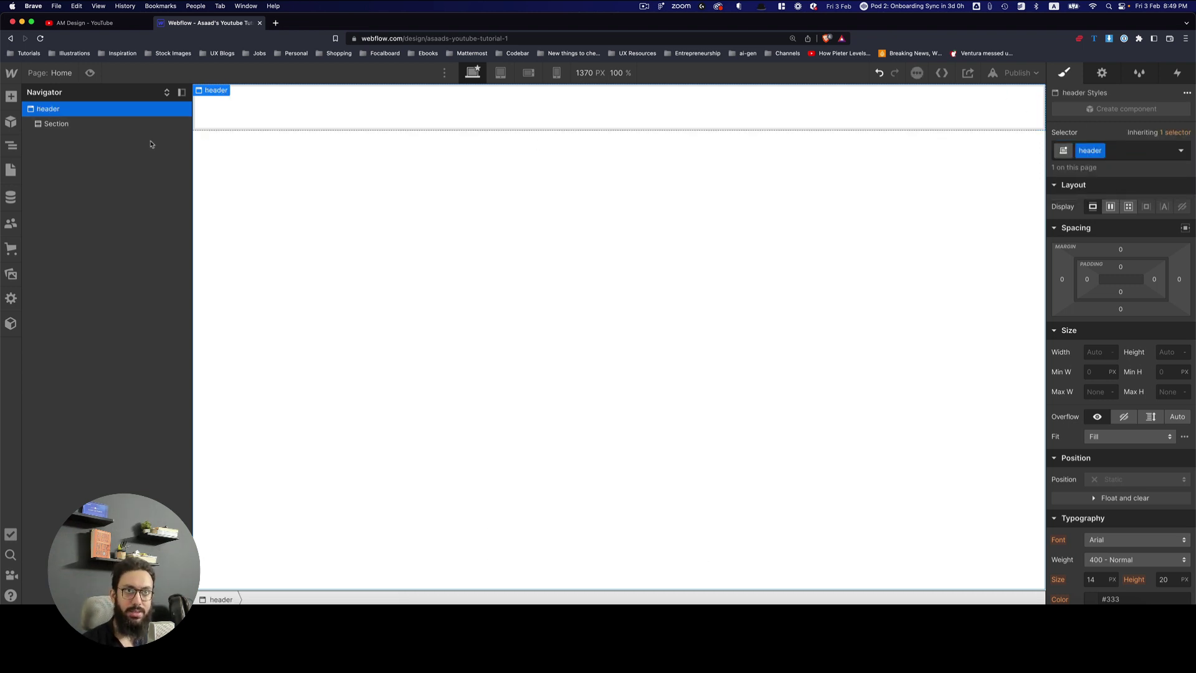
left_click(129, 123)
left_click(134, 114)
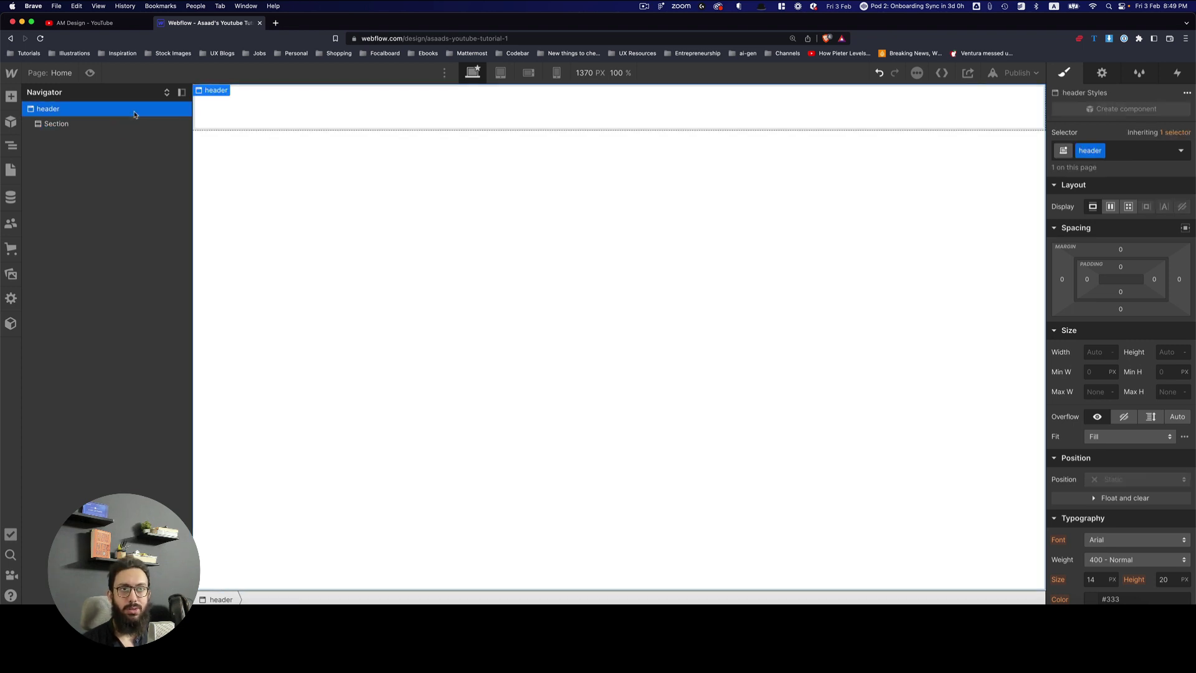
key("super+z")
Give the Section element inside the Body a new class named "header"
left_click(1113, 153)
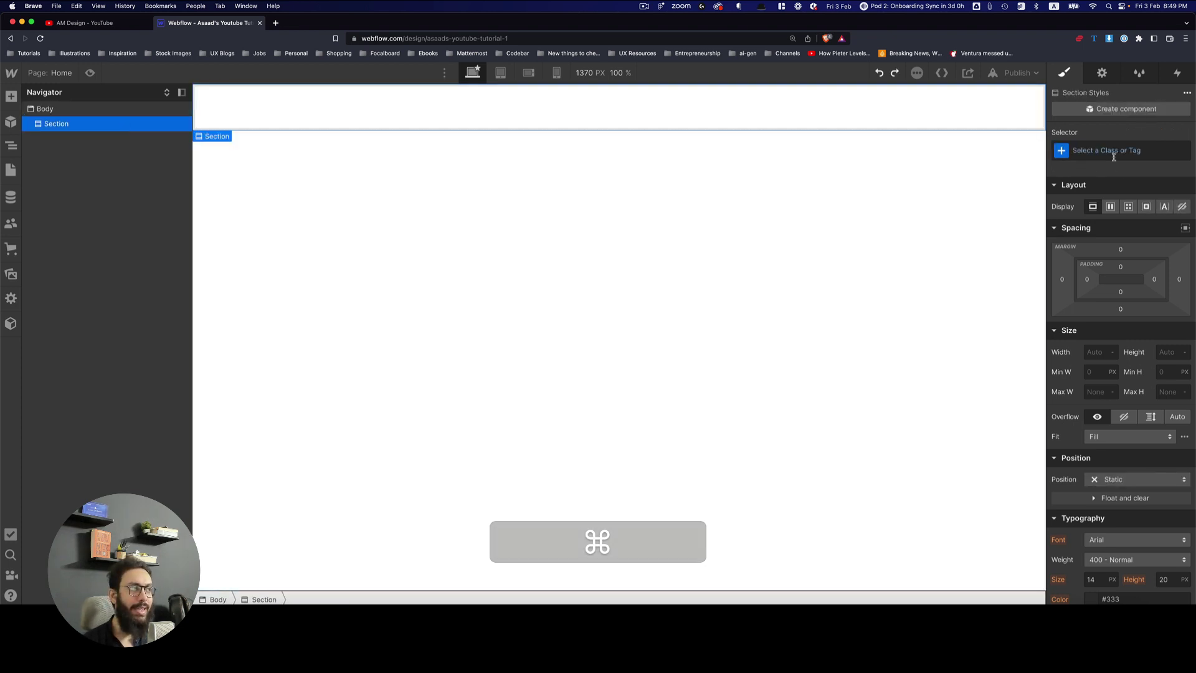
type("header")
key("Return")
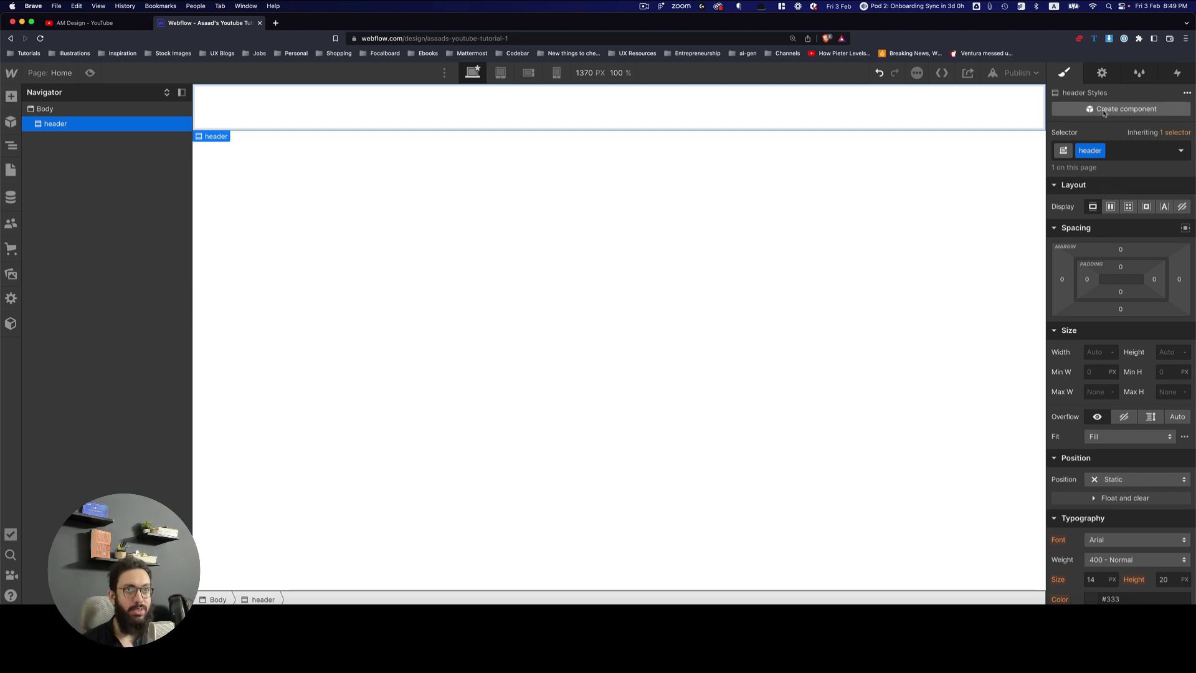
Look through the element categories available to add, from Layout and Basic down to Forms and Advanced, and return to the Navigator
key("a")
scroll(86, 293, "down", 5)
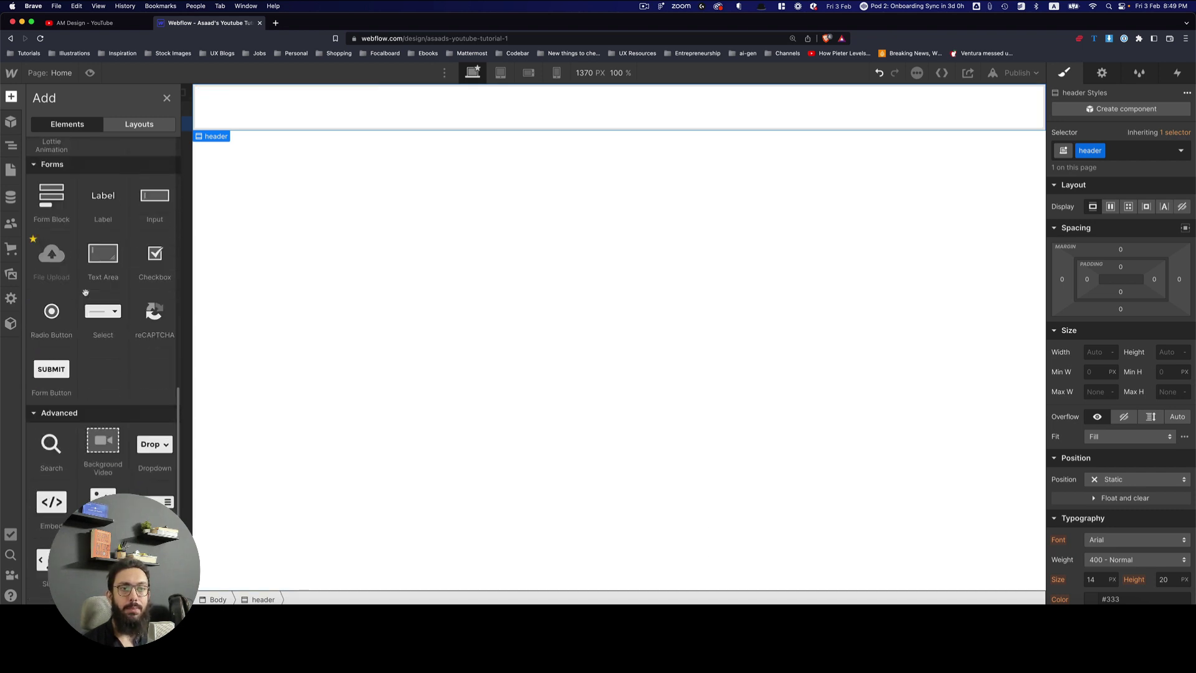
scroll(85, 292, "up", 5)
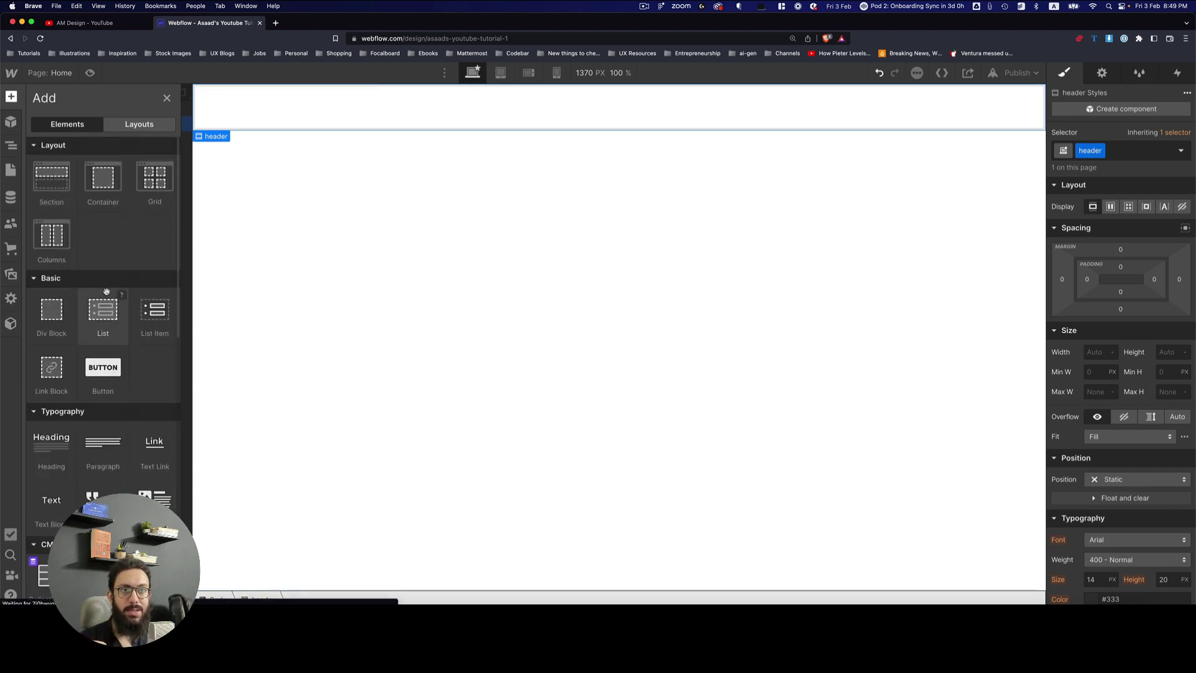
key("z")
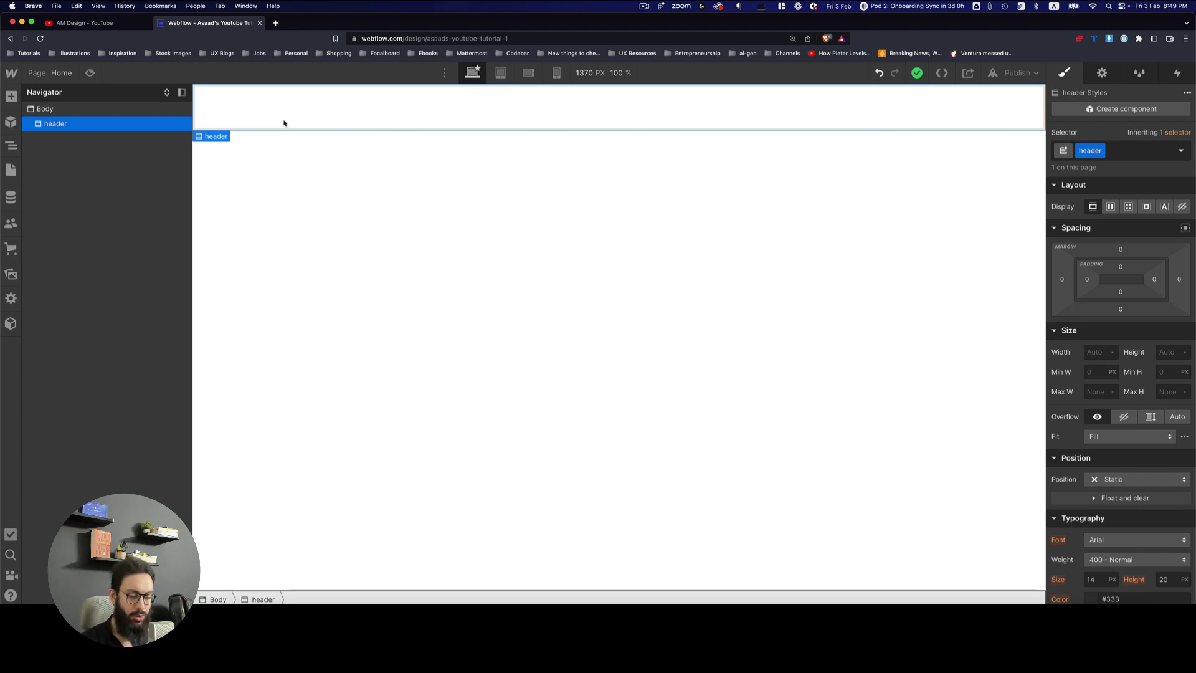
key("a")
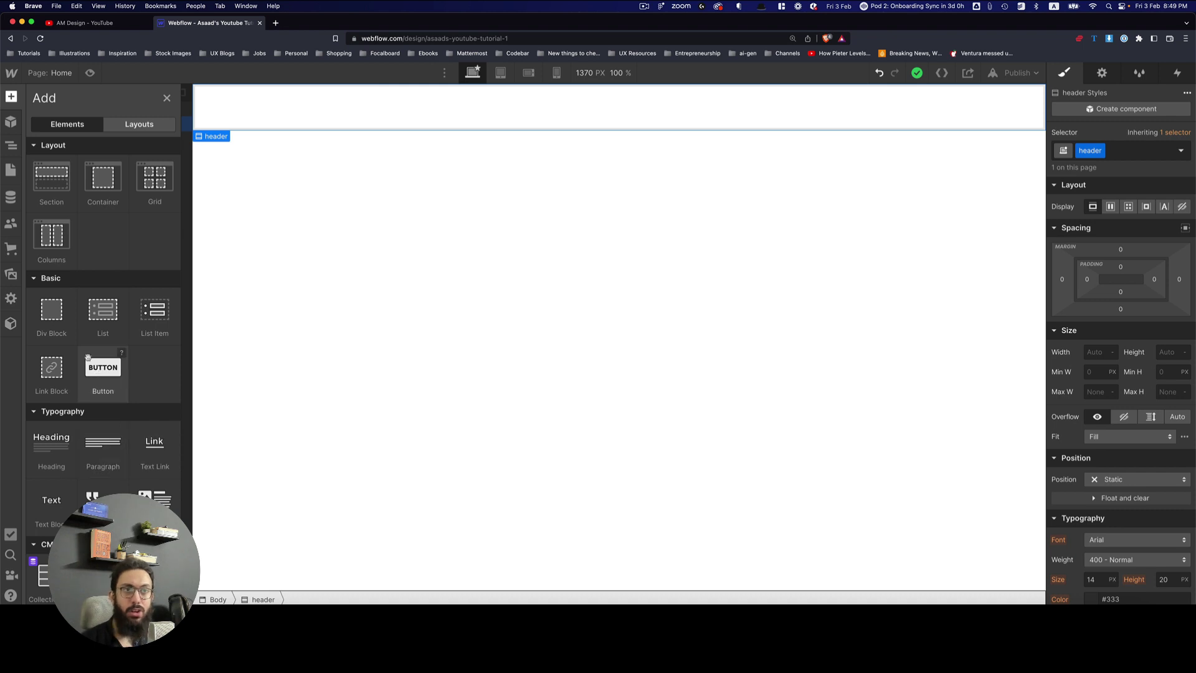
scroll(130, 293, "down", 10)
scroll(131, 294, "up", 3)
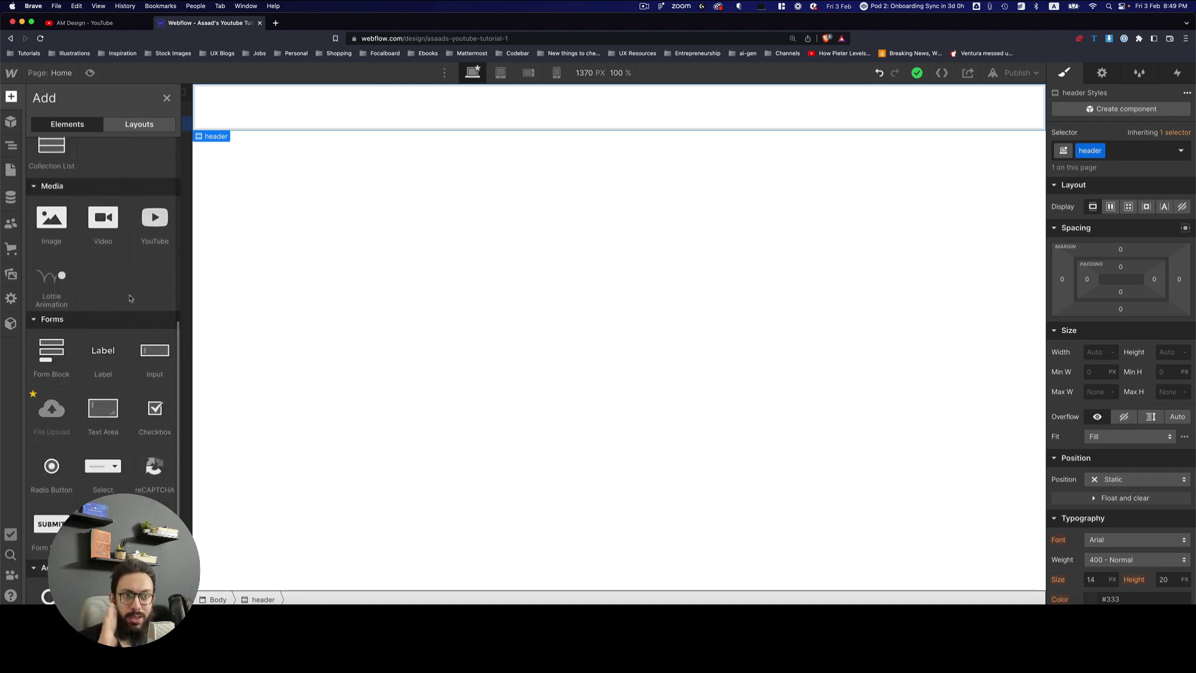
scroll(129, 296, "down", 3)
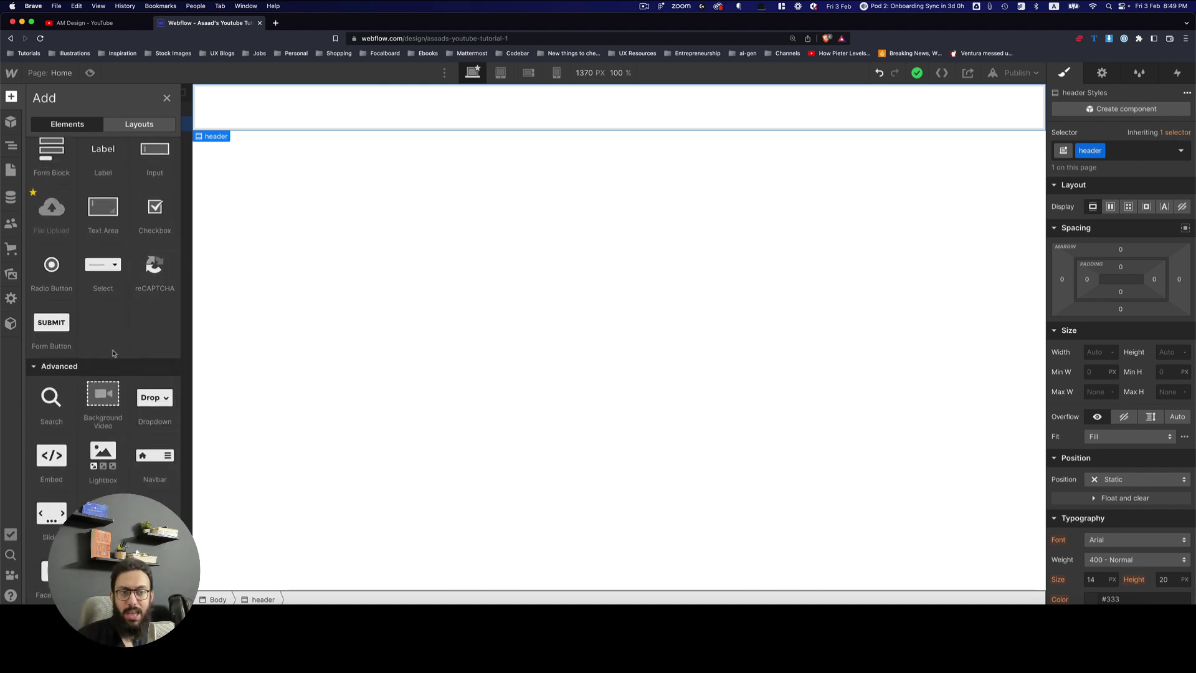
scroll(113, 352, "up", 5)
scroll(113, 352, "up", 7)
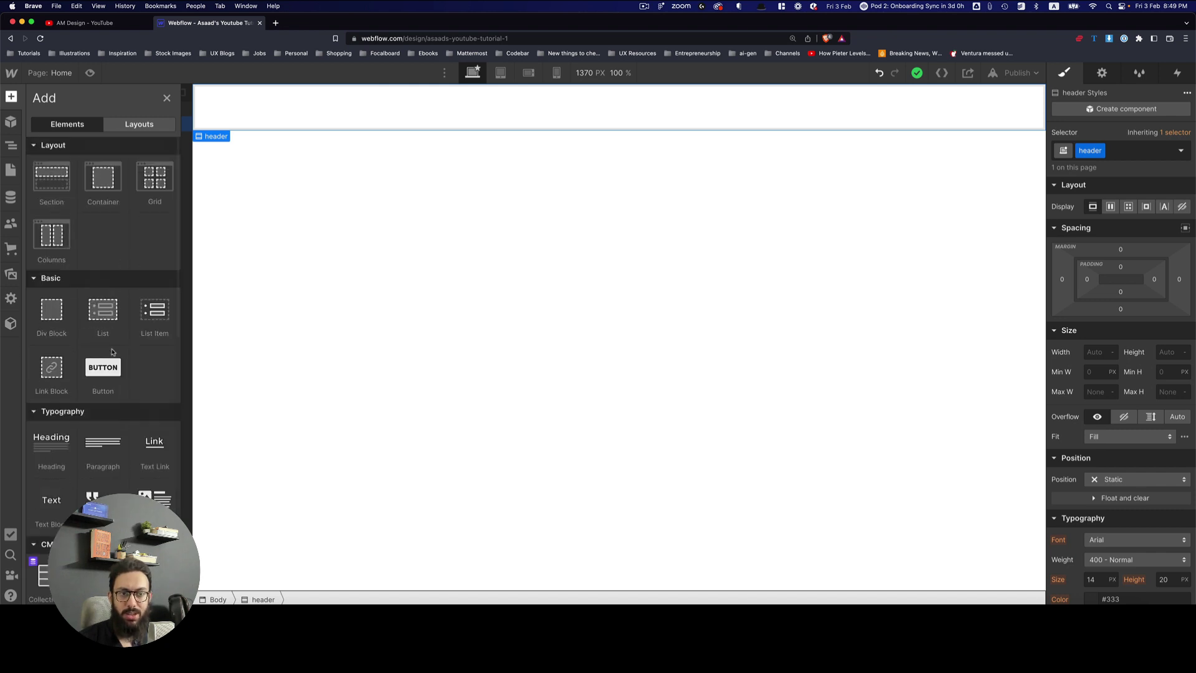
key("z")
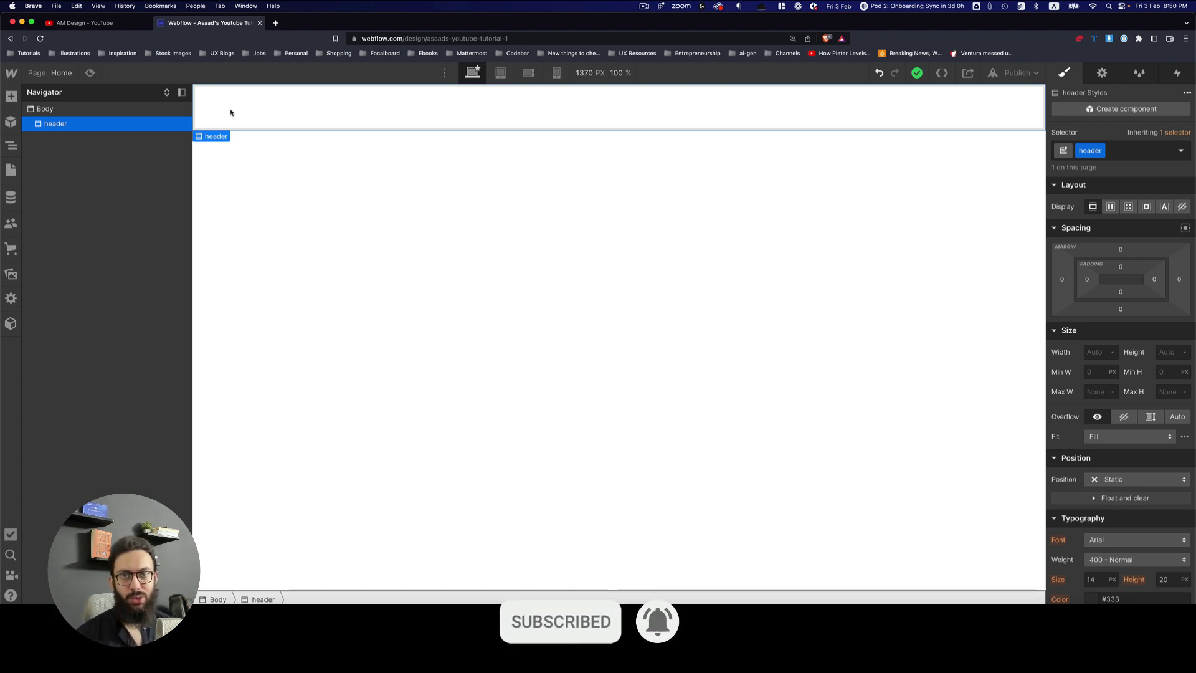
Add an Image element to the header section using quick find, and expand the header in the Navigator
key("super+k")
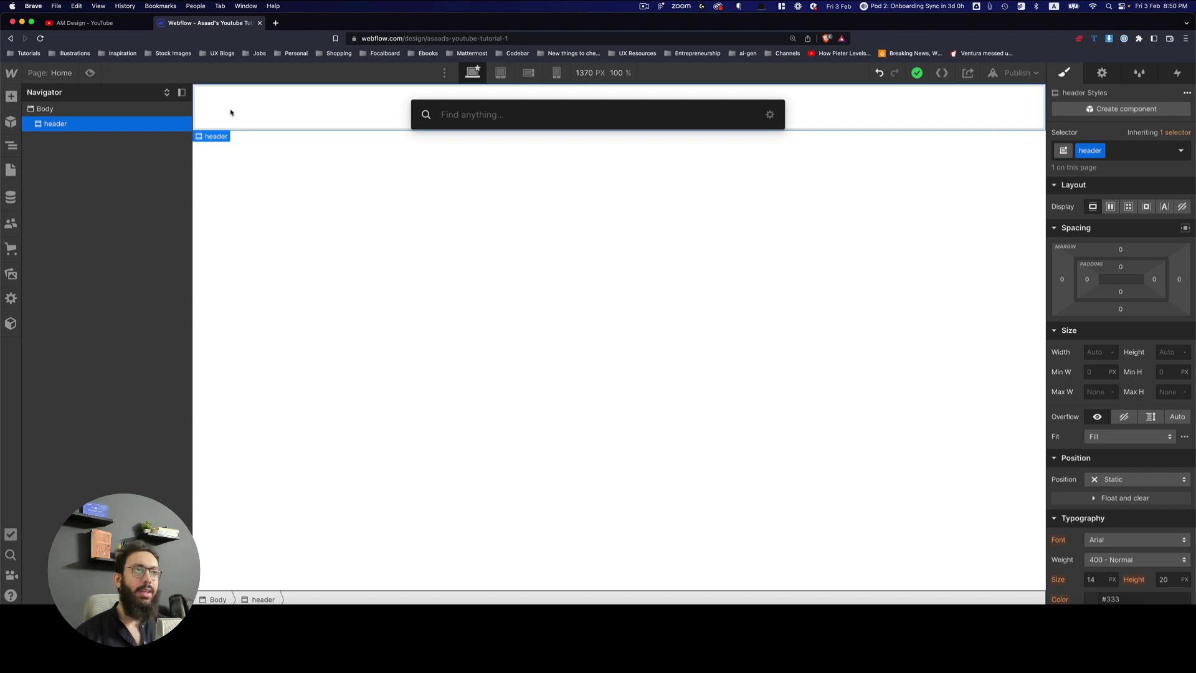
type("image")
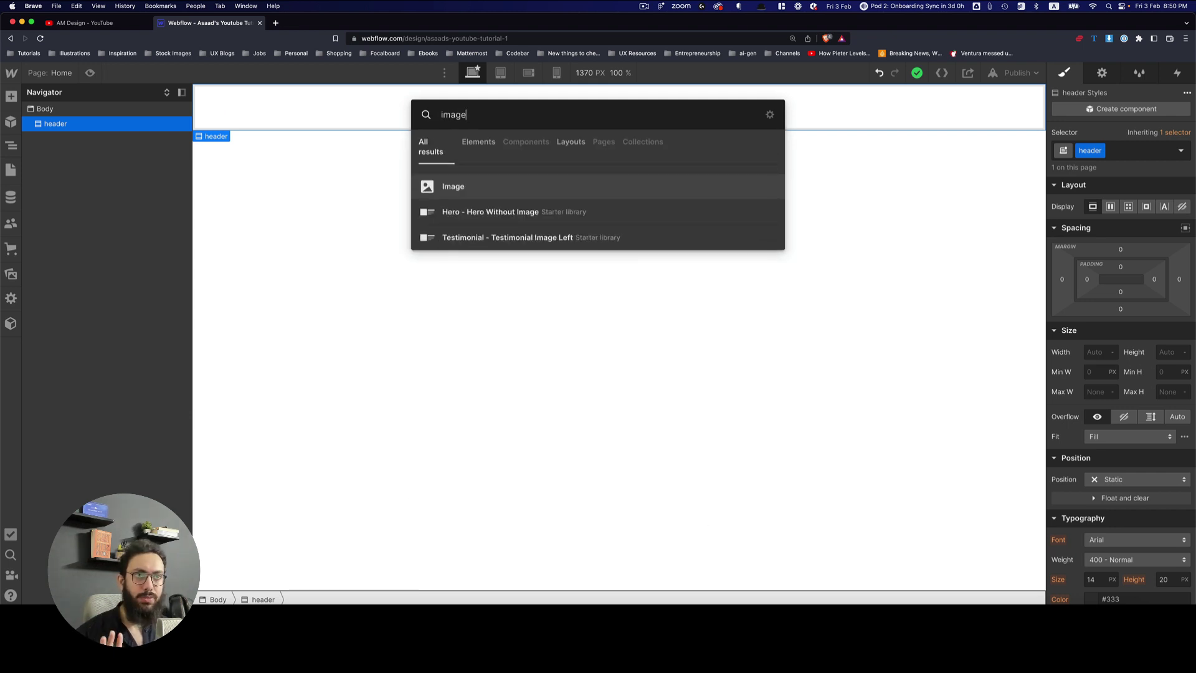
key("Return")
left_click(400, 146)
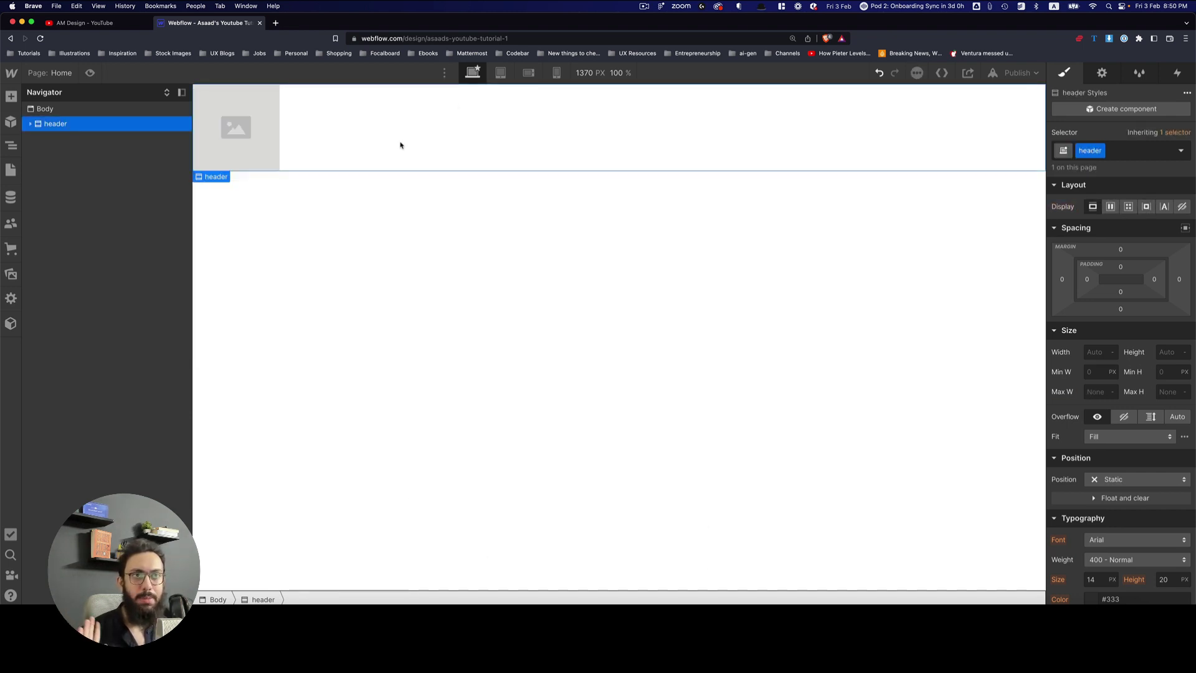
left_click(31, 125)
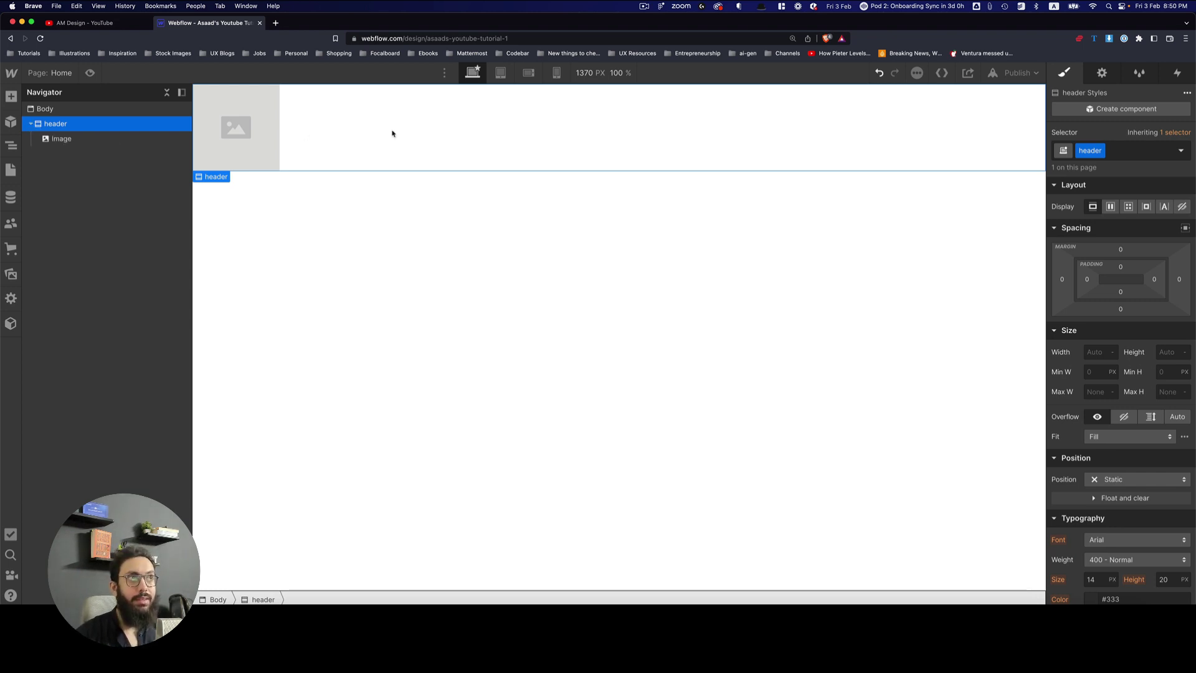
Add a Div Block inside the header section, below the image, using quick find
key("super+k")
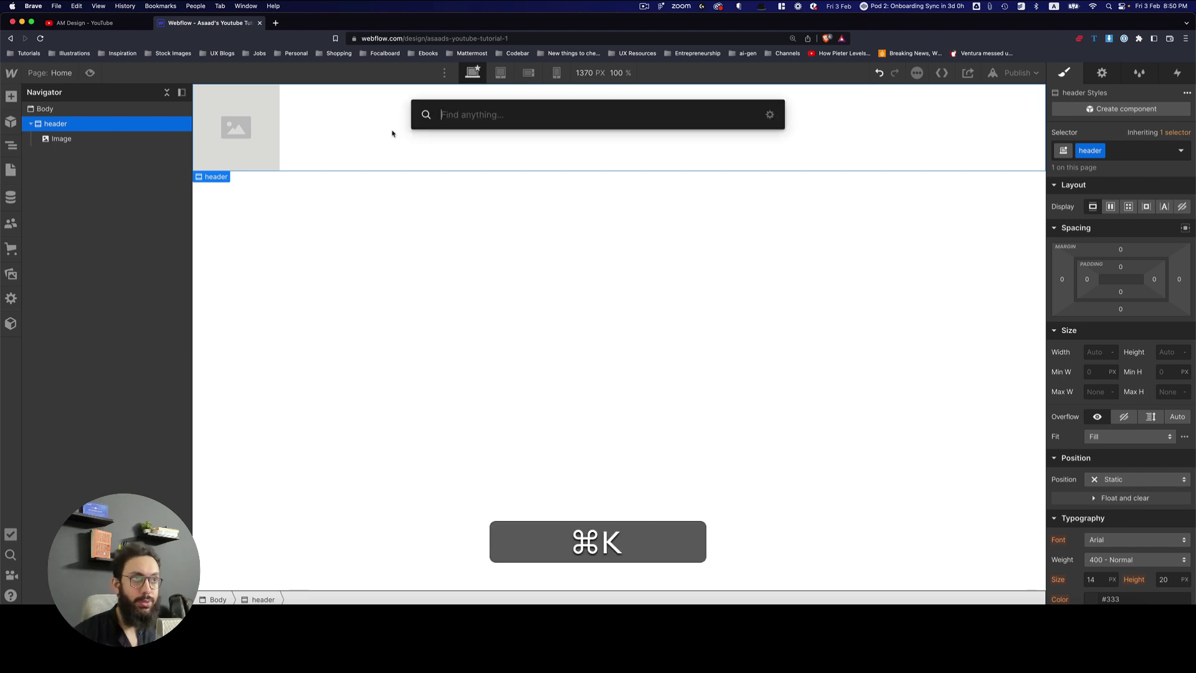
type("div")
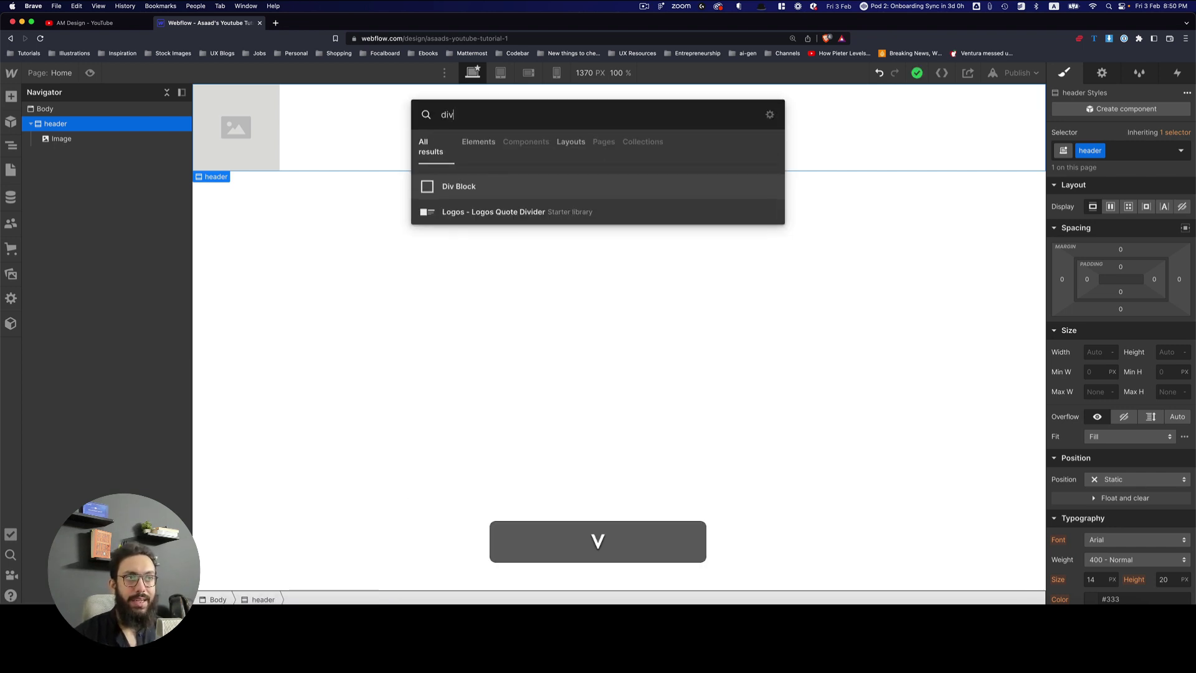
key("Return")
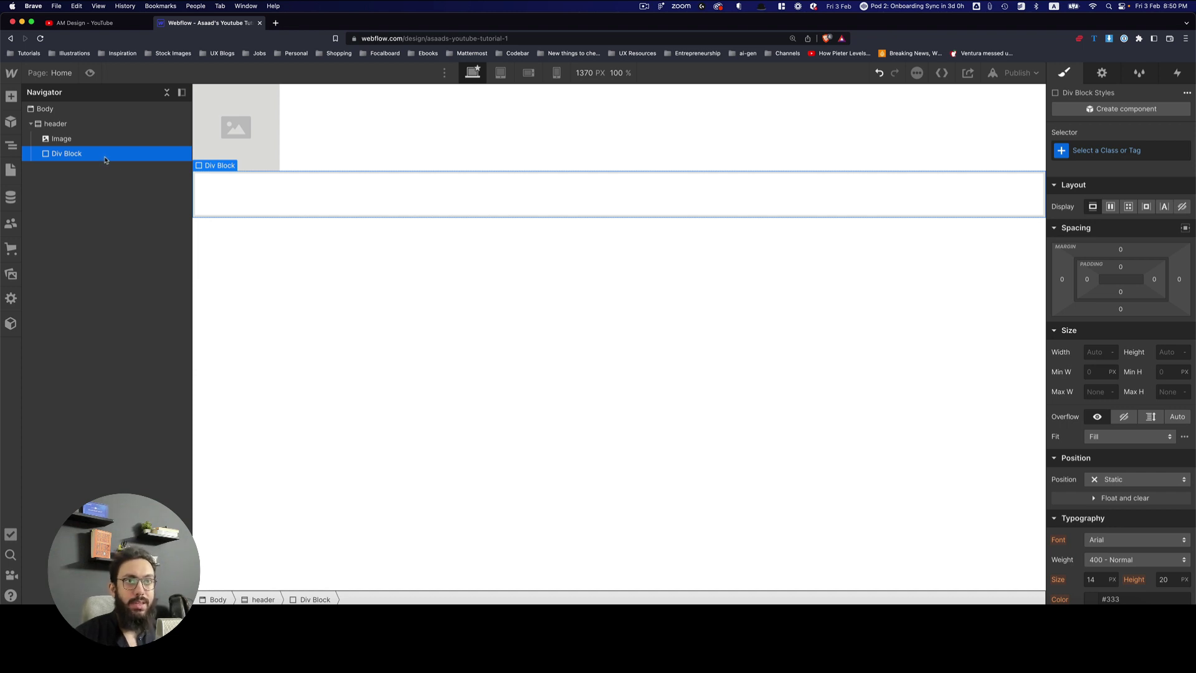
key("super+k")
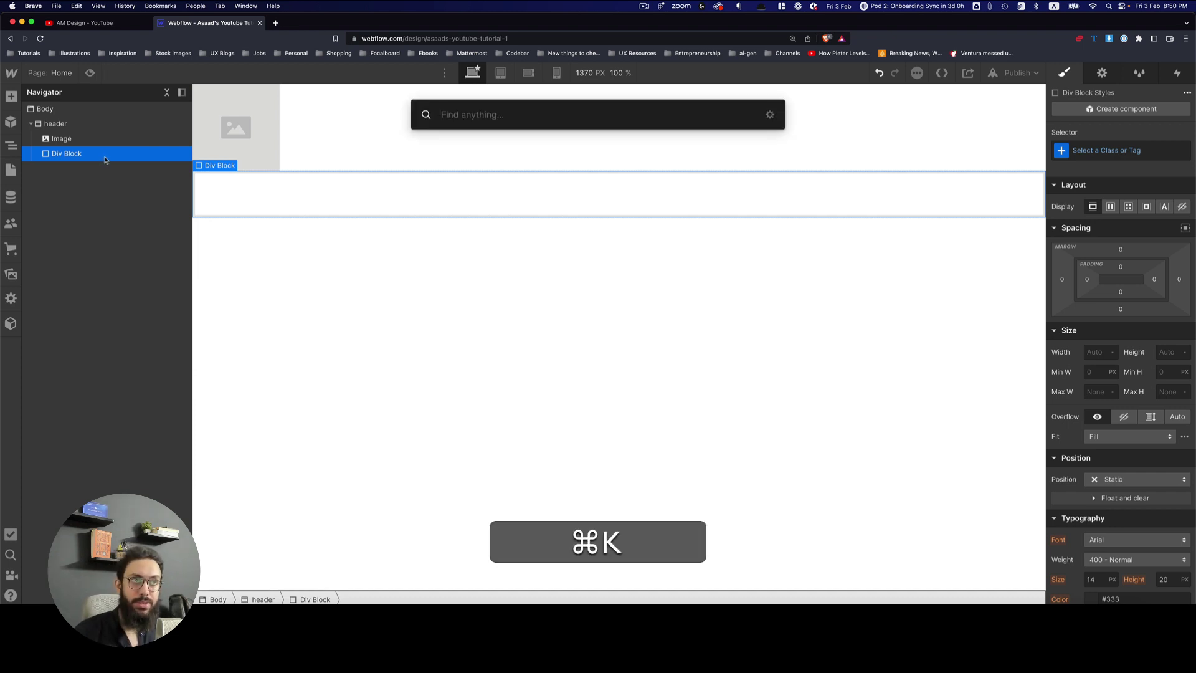
type("link")
key("Return")
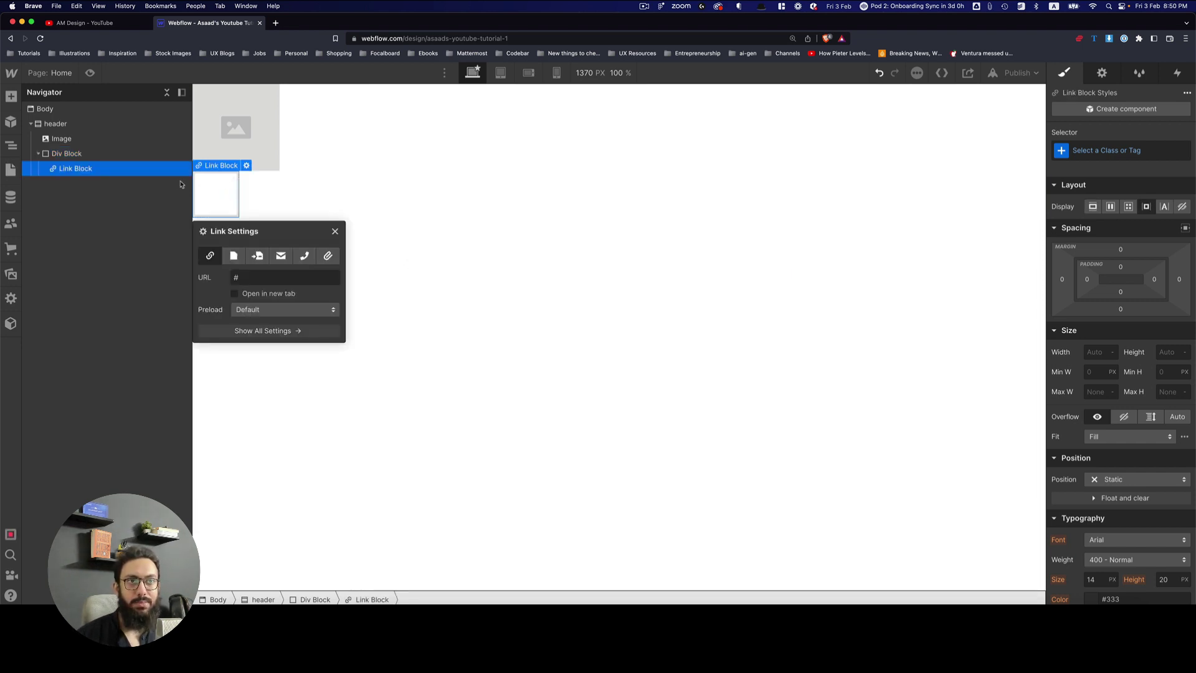
key("super+z")
key("super+k")
key("super+k")
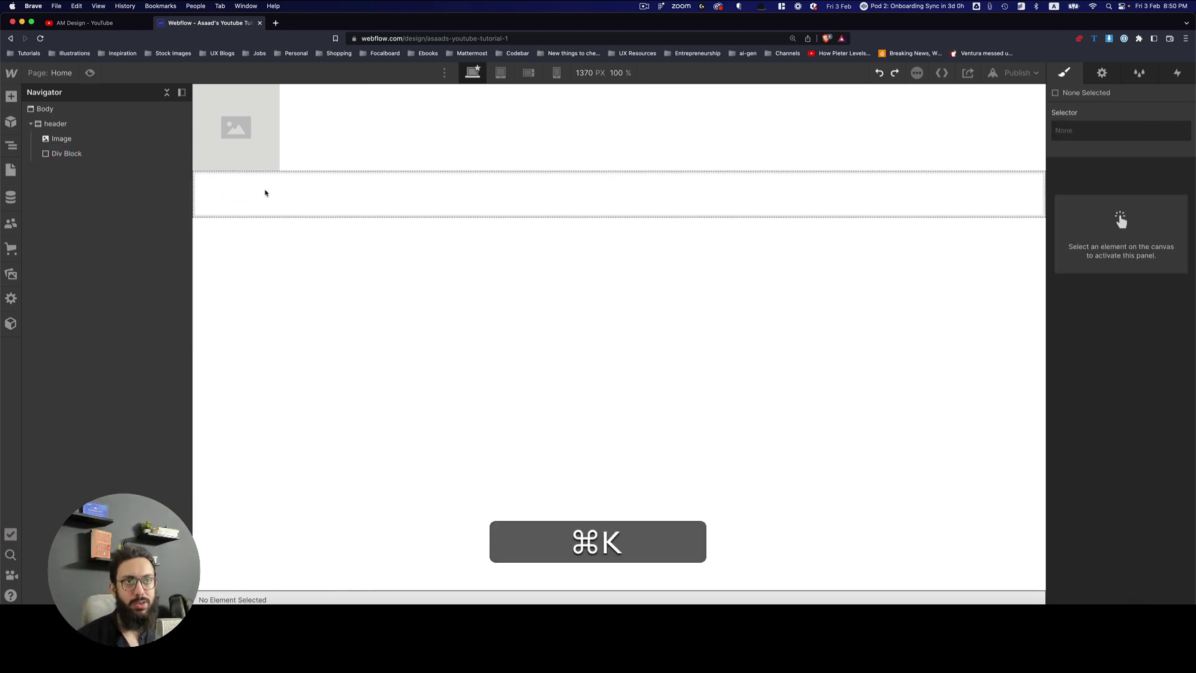
Add a Text Link inside the header's Div Block using quick find, and dismiss its link settings
left_click(271, 193)
key("super+k")
type("text l")
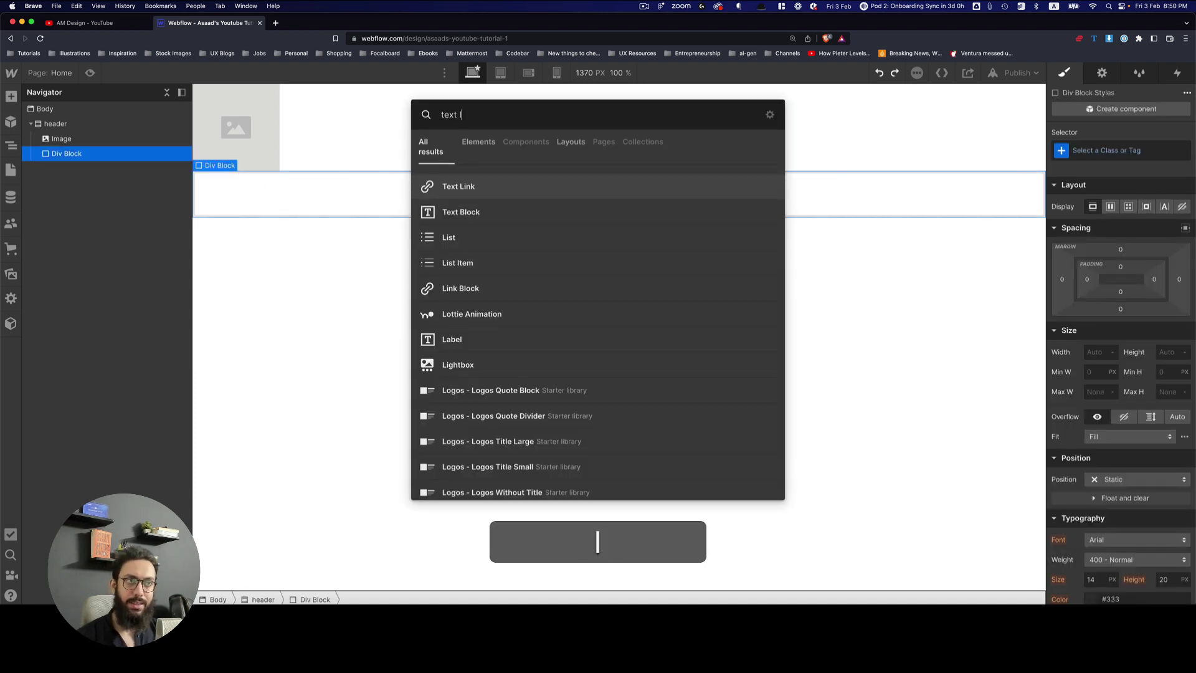
key("Return")
key("Escape")
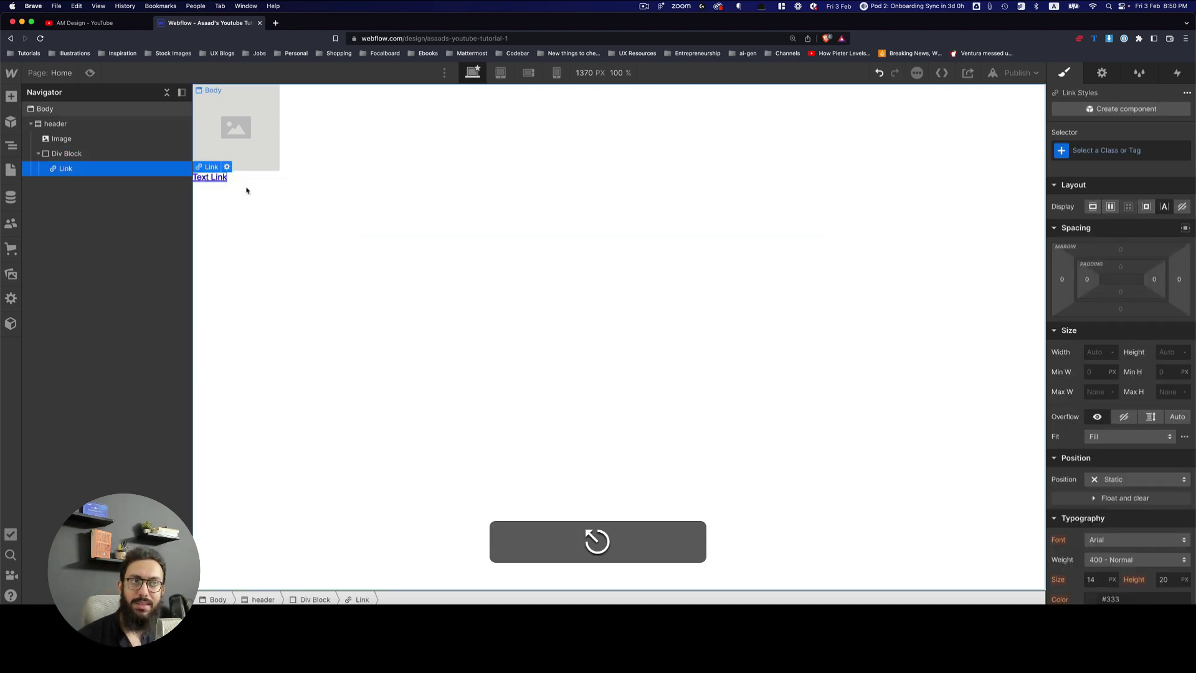
Copy the text link and paste it three times within the Div Block
key("super+c")
key("super+v")
key("super+v")
key("super+v")
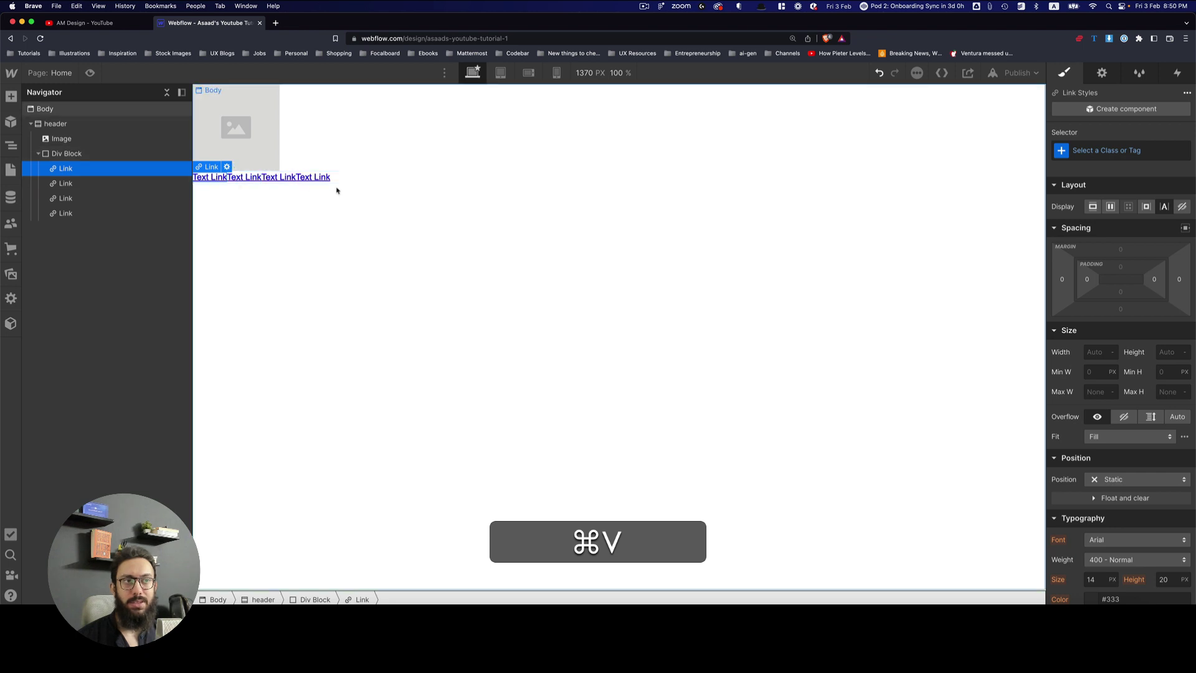
left_click(395, 176)
Set the header section's display to Flex, with space-between justification and centered alignment
left_click(57, 123)
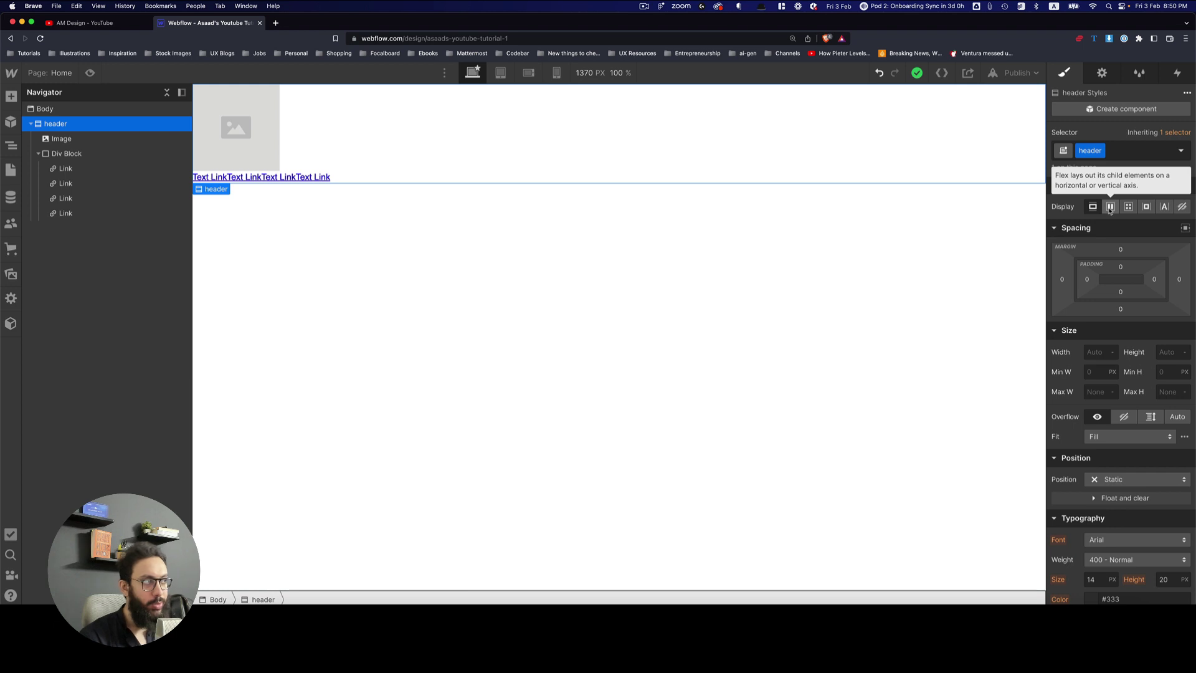
left_click(1110, 208)
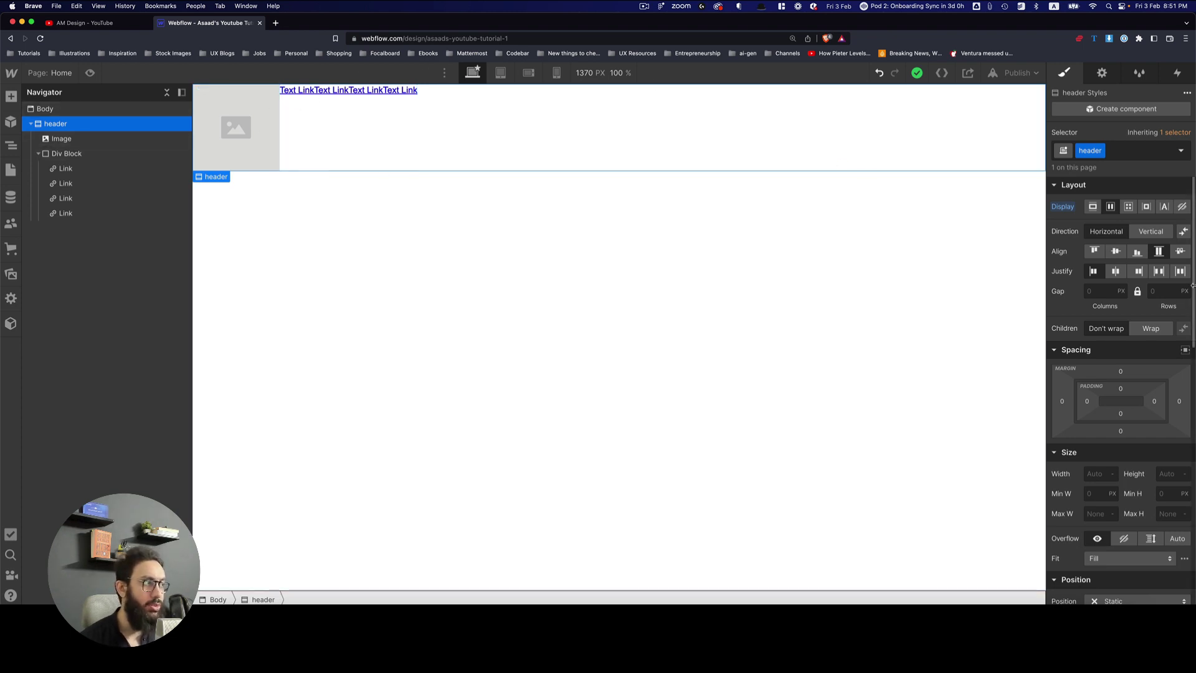
left_click(1159, 272)
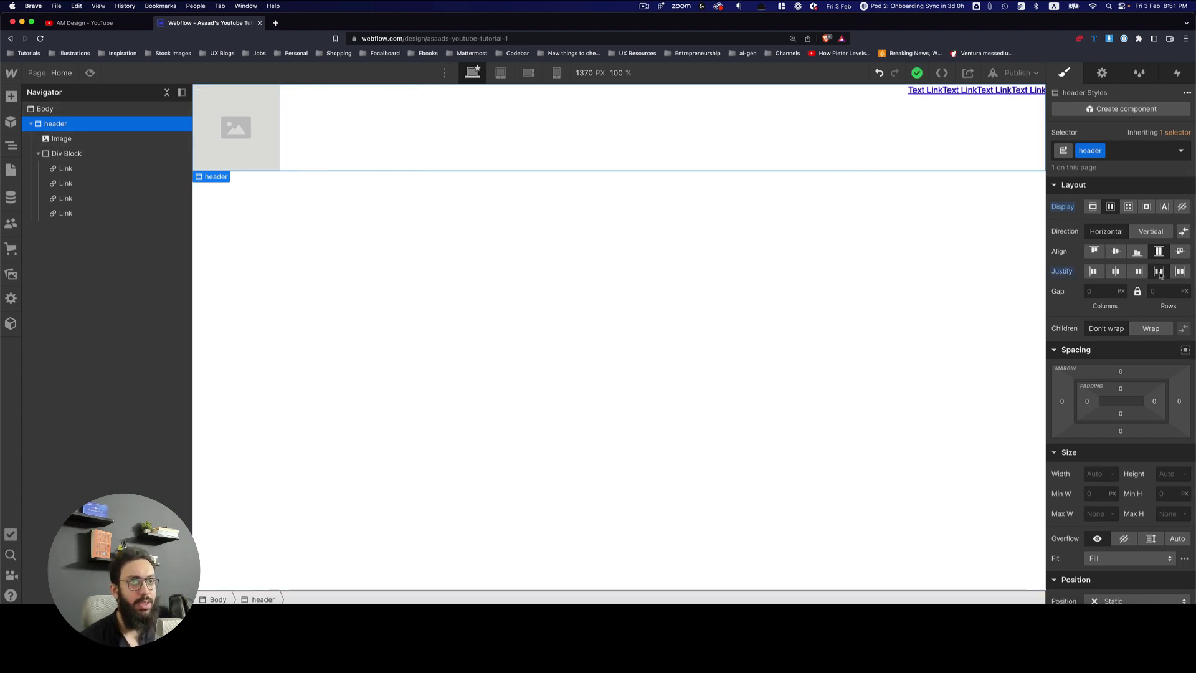
left_click(1116, 251)
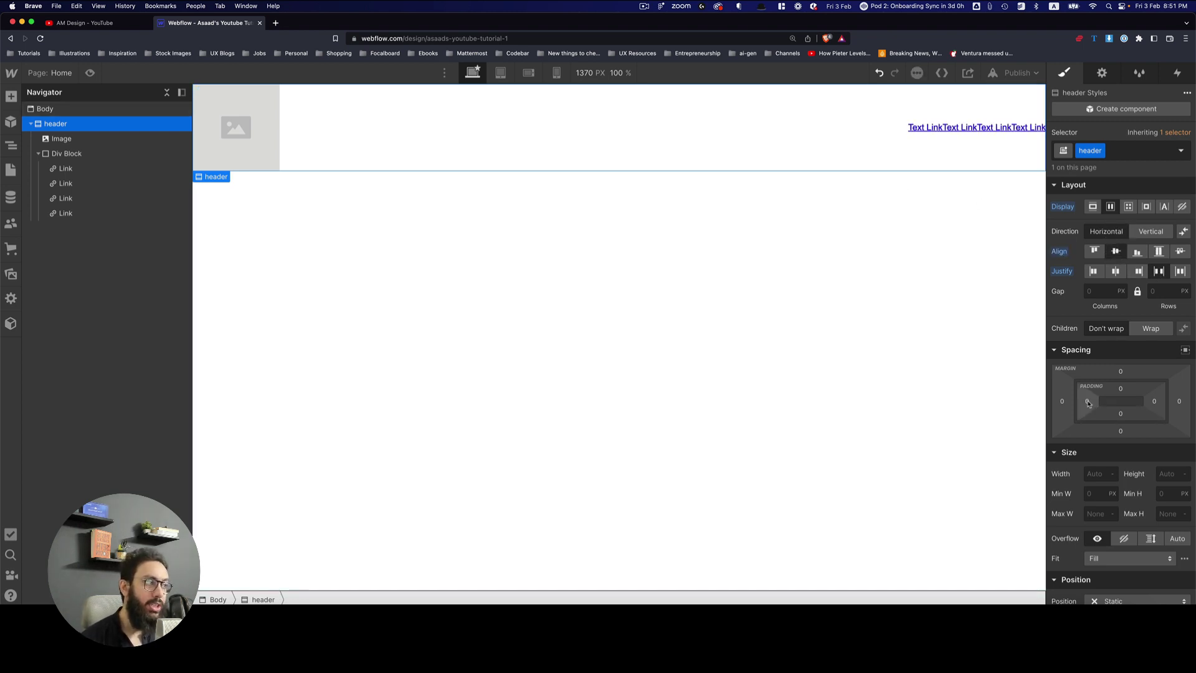
Try 49 px of padding on the header's left and right sides simultaneously, and undo it
key("alt")
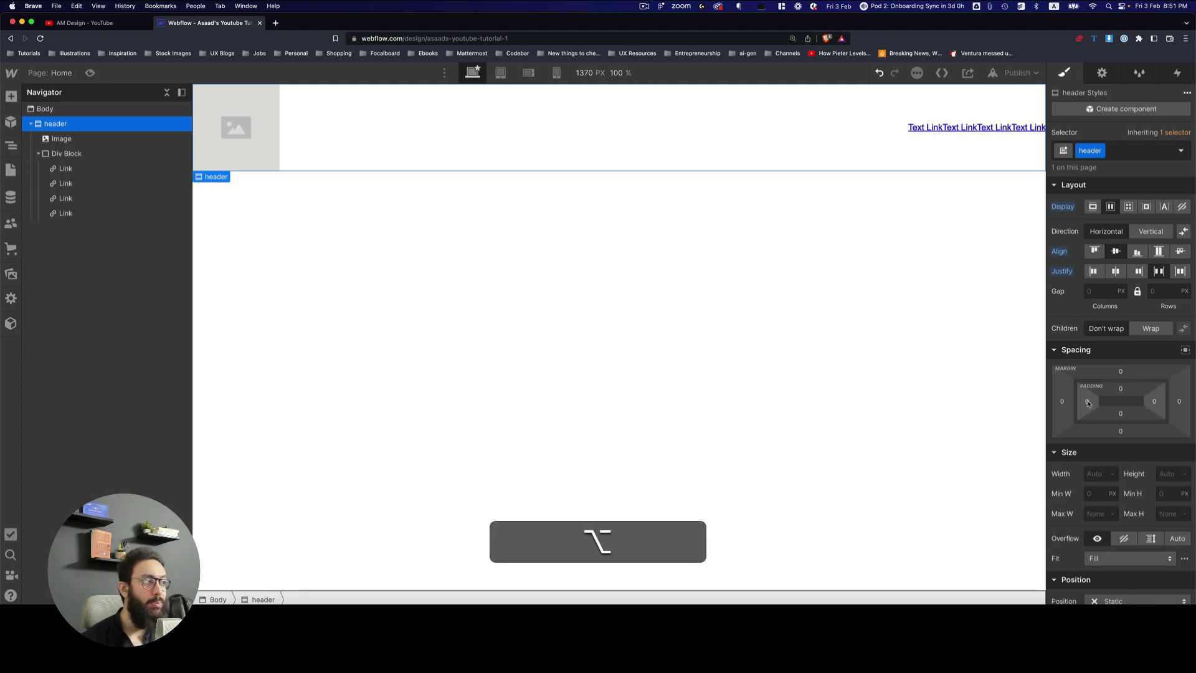
left_click_drag(1088, 403, 1119, 402)
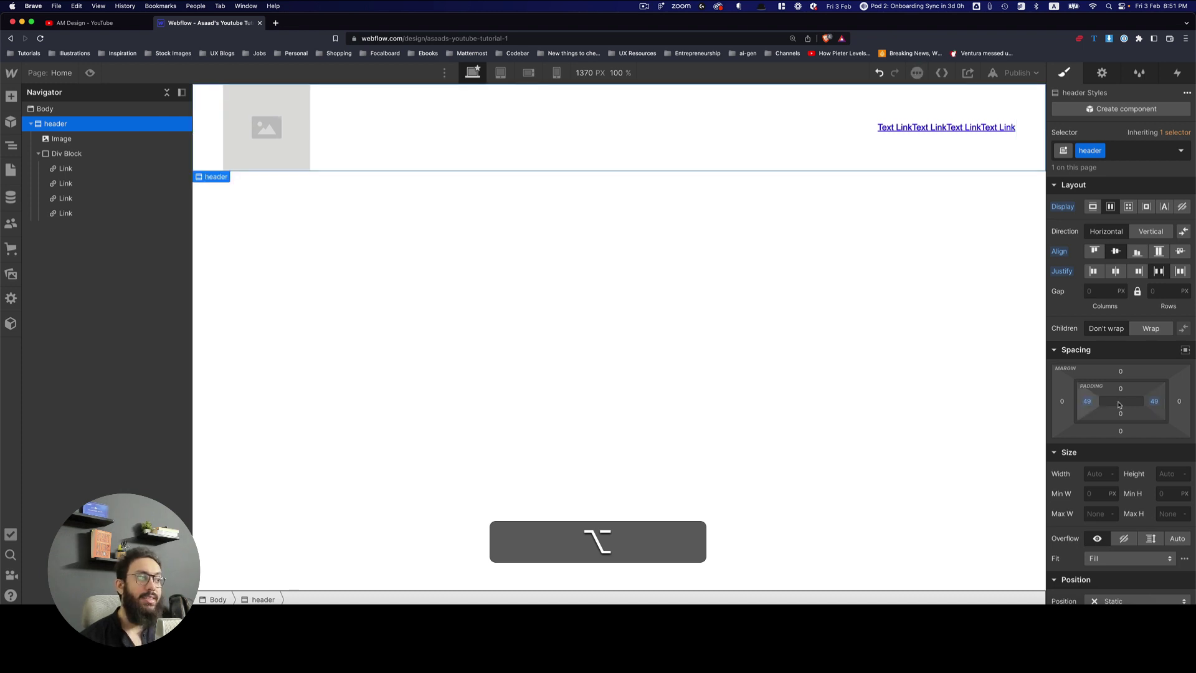
key("alt+super+z")
Try 35 px and 24 px of padding on the header's left side only, undoing each attempt
left_click(1087, 403)
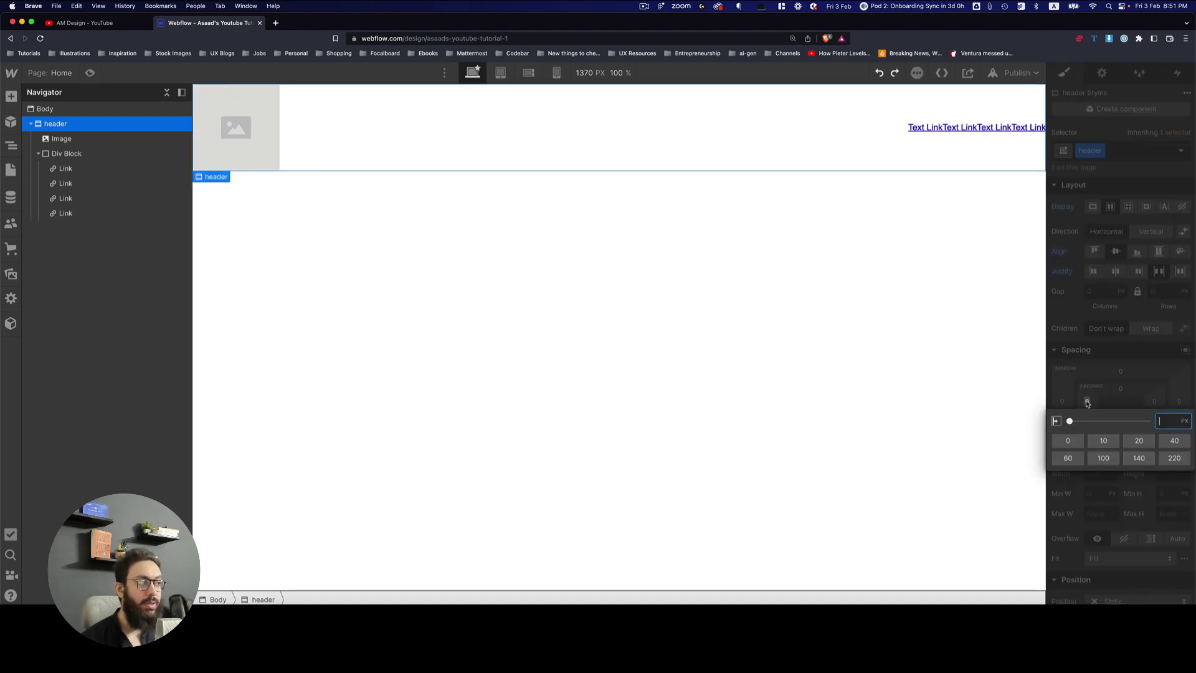
key("super+z")
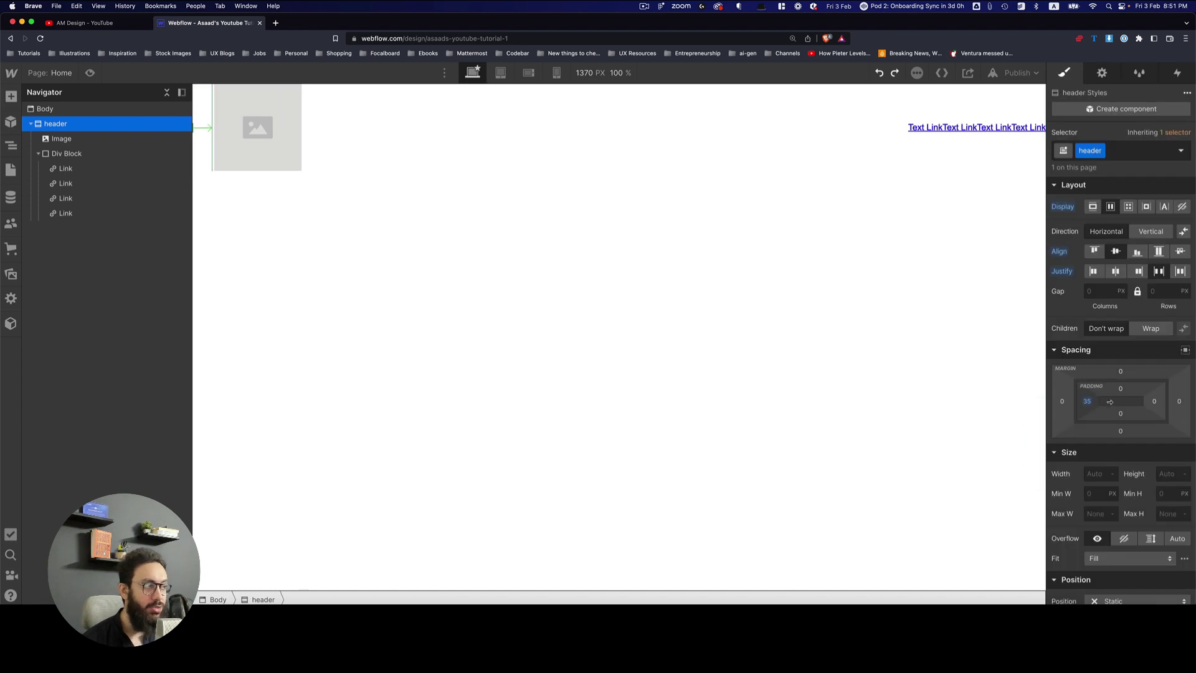
key("super+z")
left_click(1088, 402)
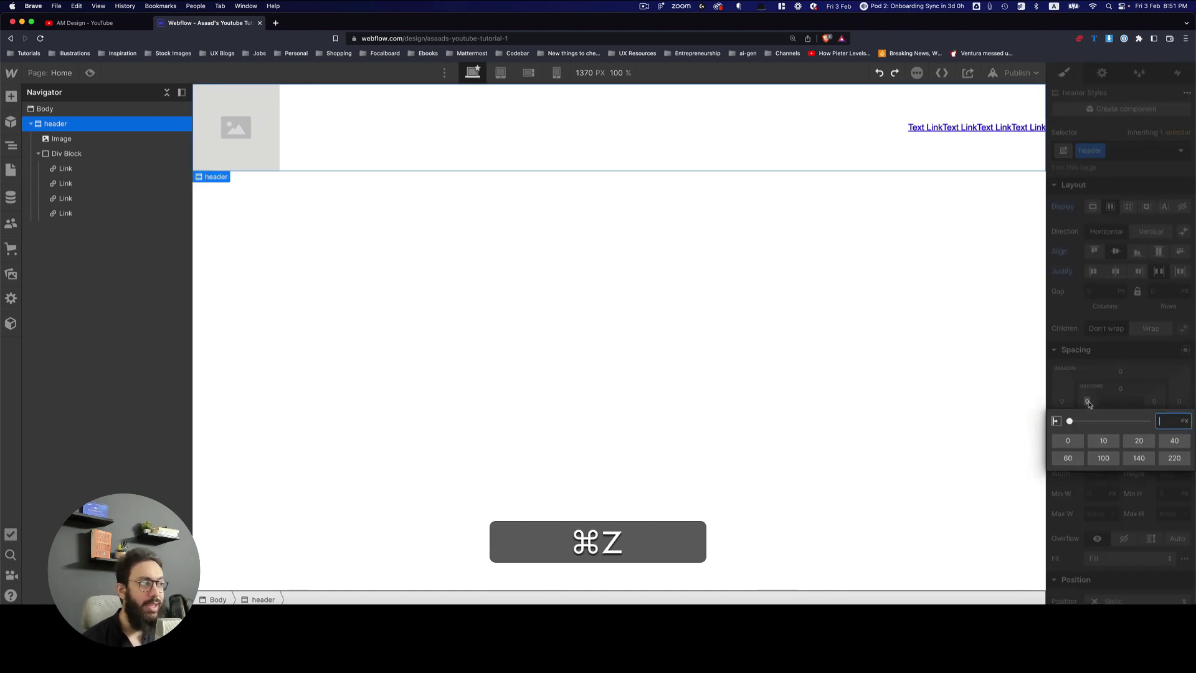
key("super+z")
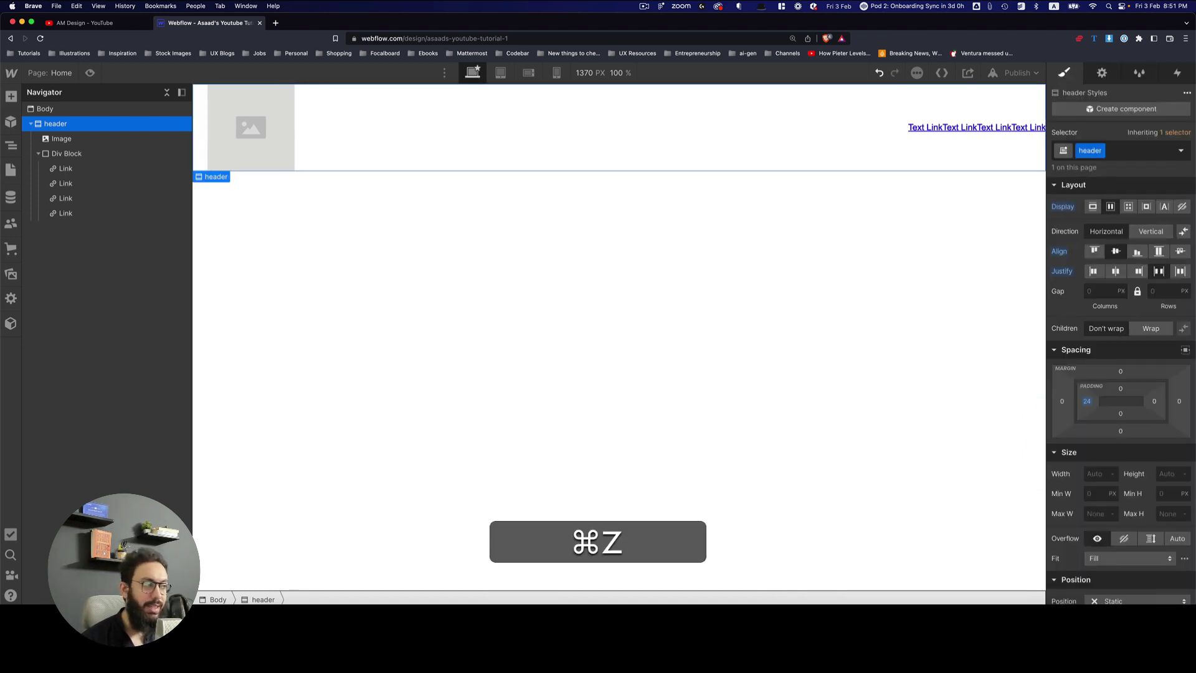
key("alt+super+z")
Try adjusting the header's padding on multiple sides at once, and undo it
key("alt+shift")
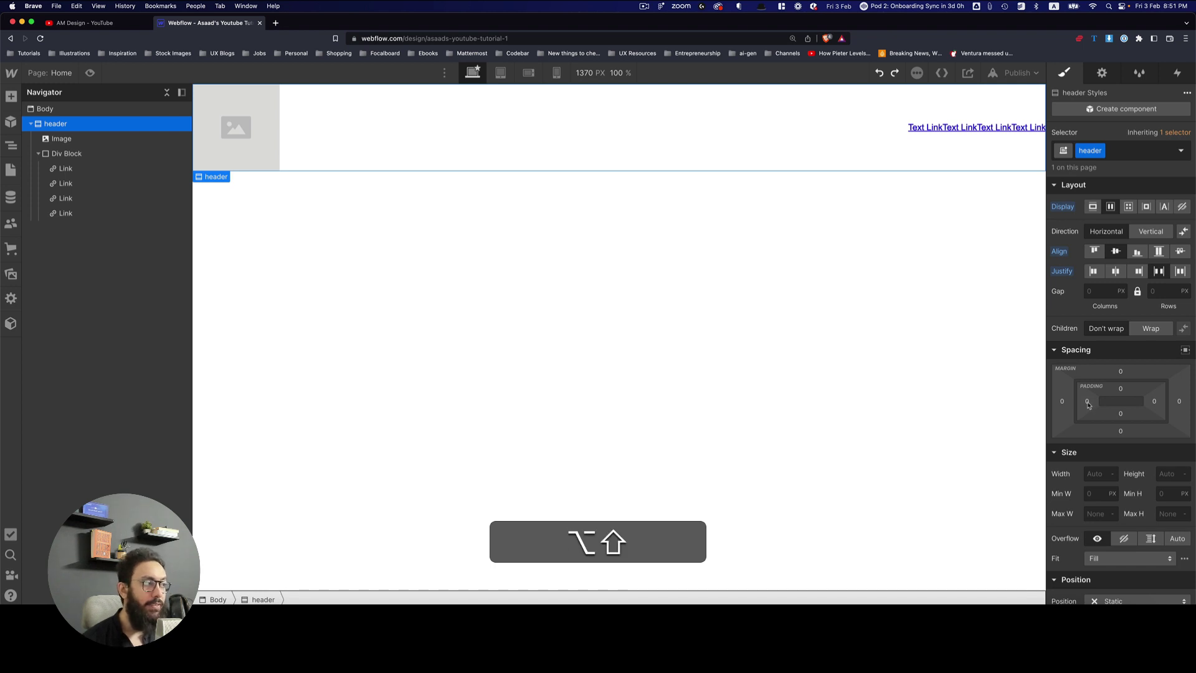
left_click_drag(1091, 402, 1125, 406)
key("alt+super+z")
key("alt+shift+super+z")
key("super+z")
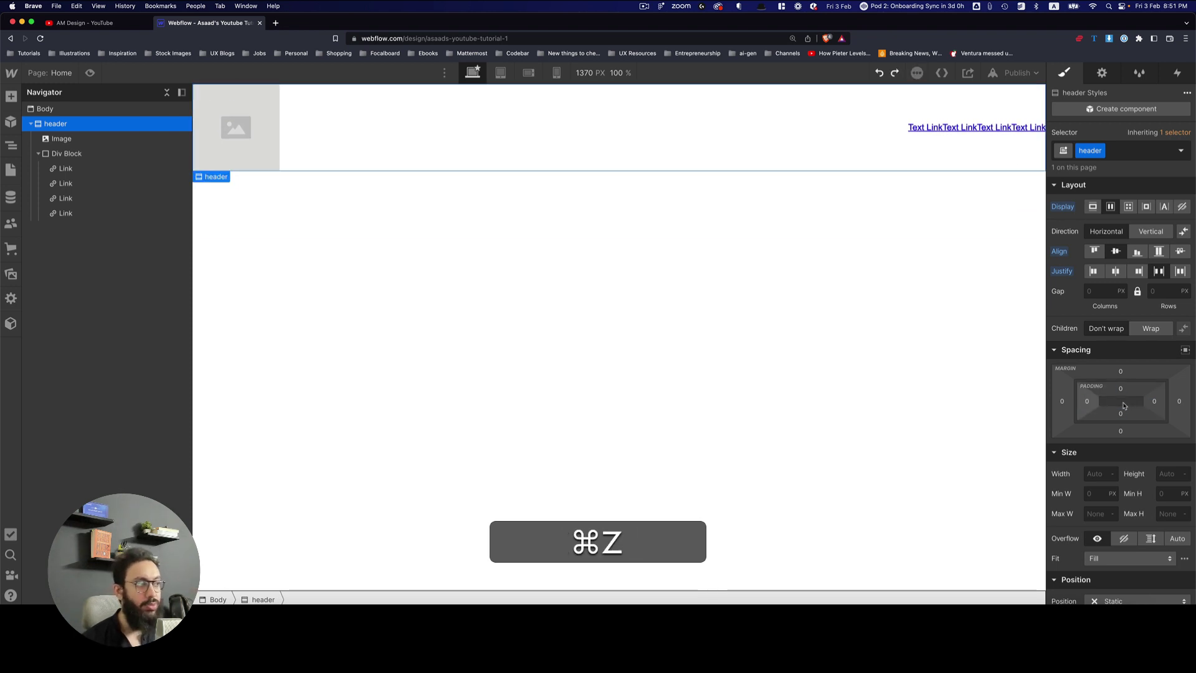
key("super+z")
key("super+z")
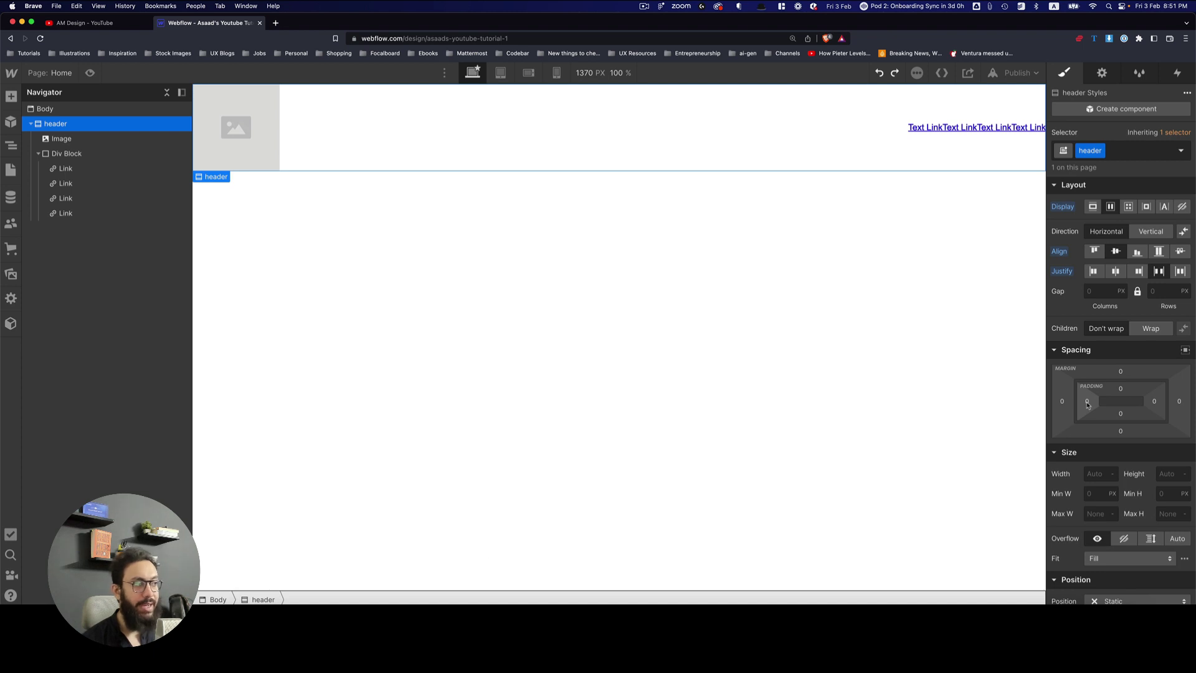
Give the header 24 px of padding on its left and right sides and a muted reddish-brown background colour
left_click_drag(1087, 405, 1087, 390)
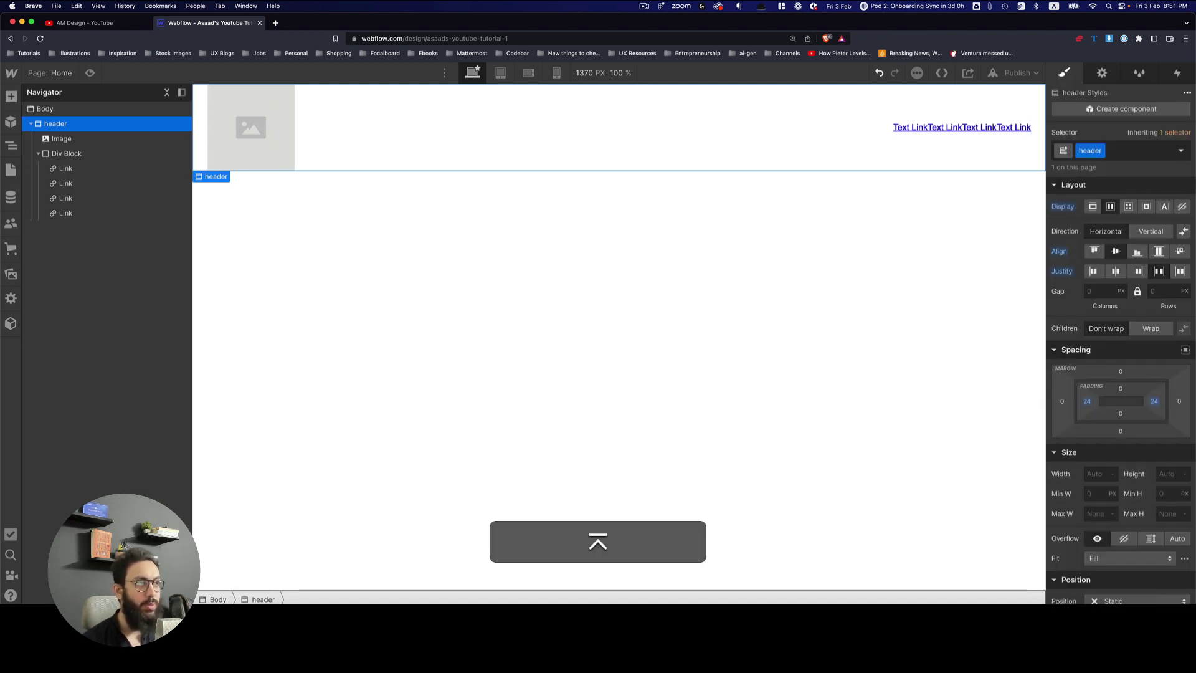
left_click(826, 271)
left_click(696, 137)
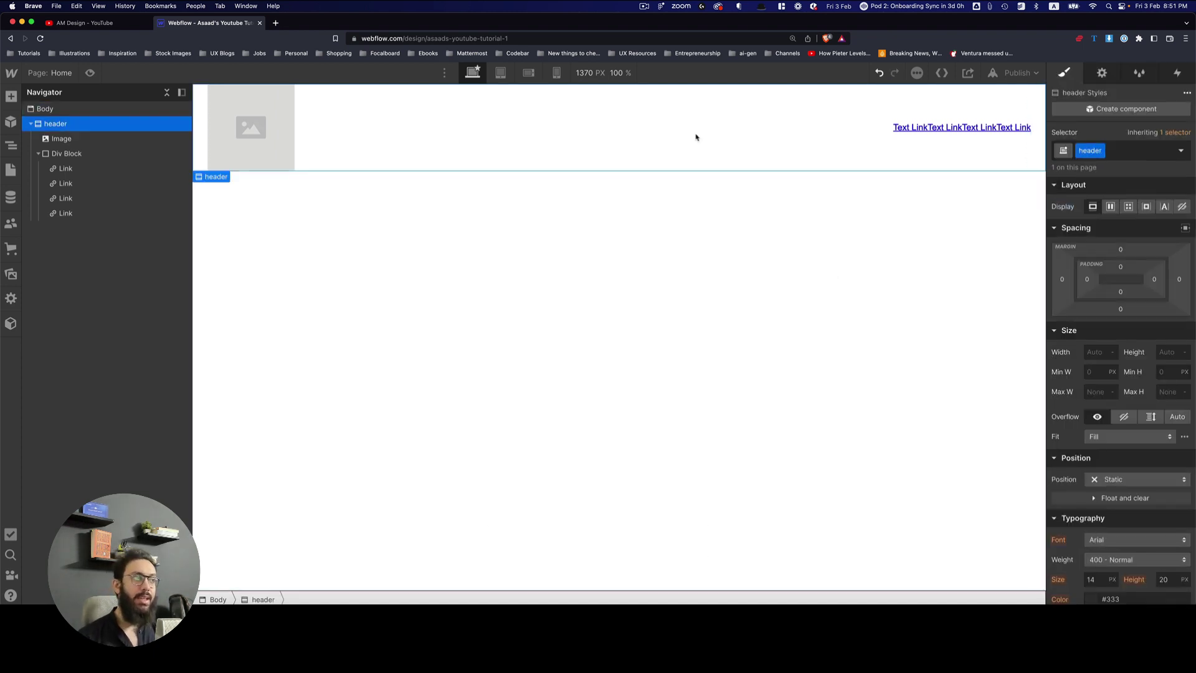
scroll(1101, 456, "down", 3)
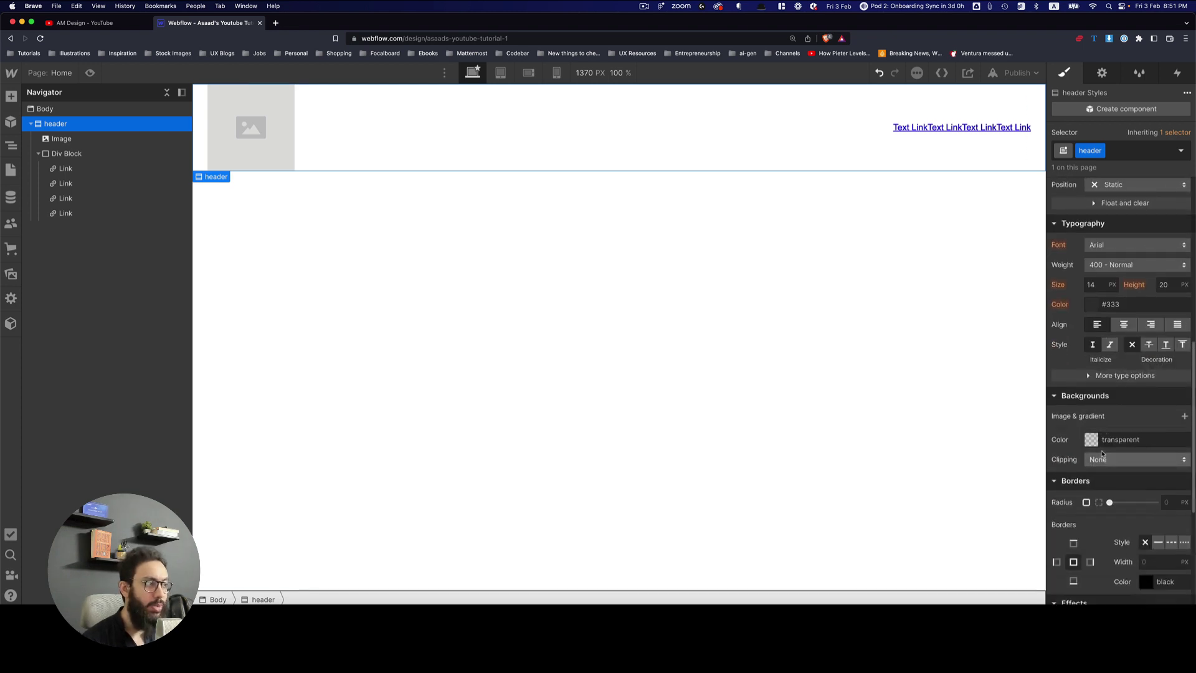
left_click(1091, 440)
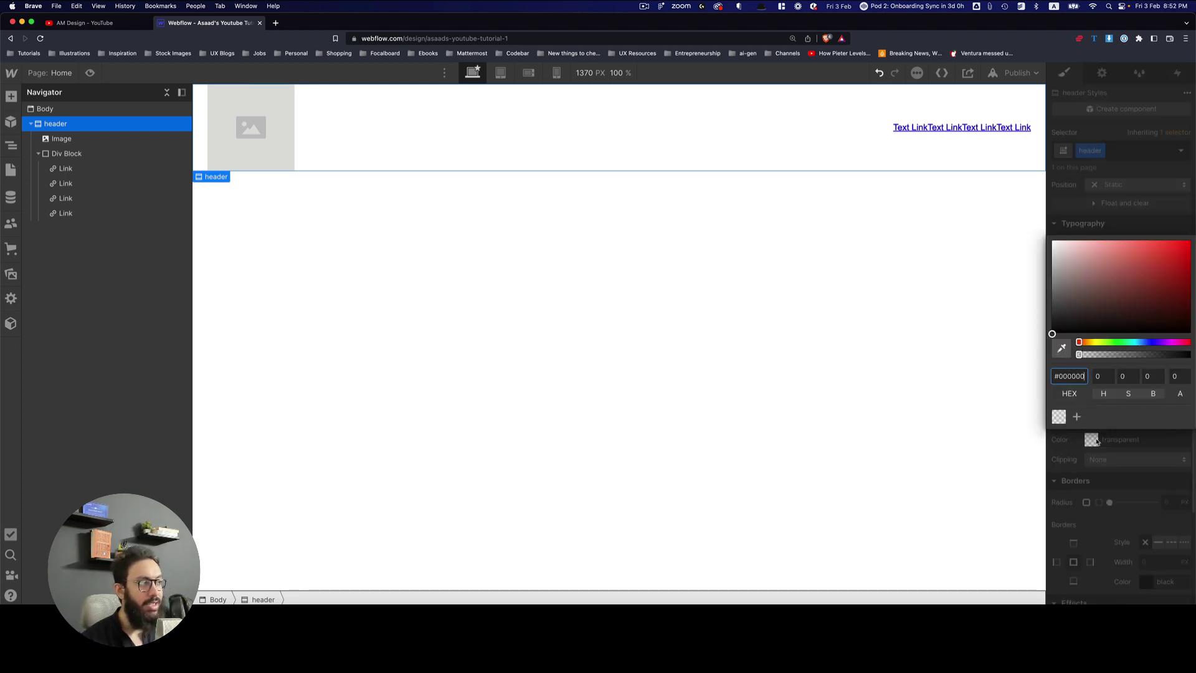
left_click_drag(1103, 304, 1073, 277)
left_click(903, 286)
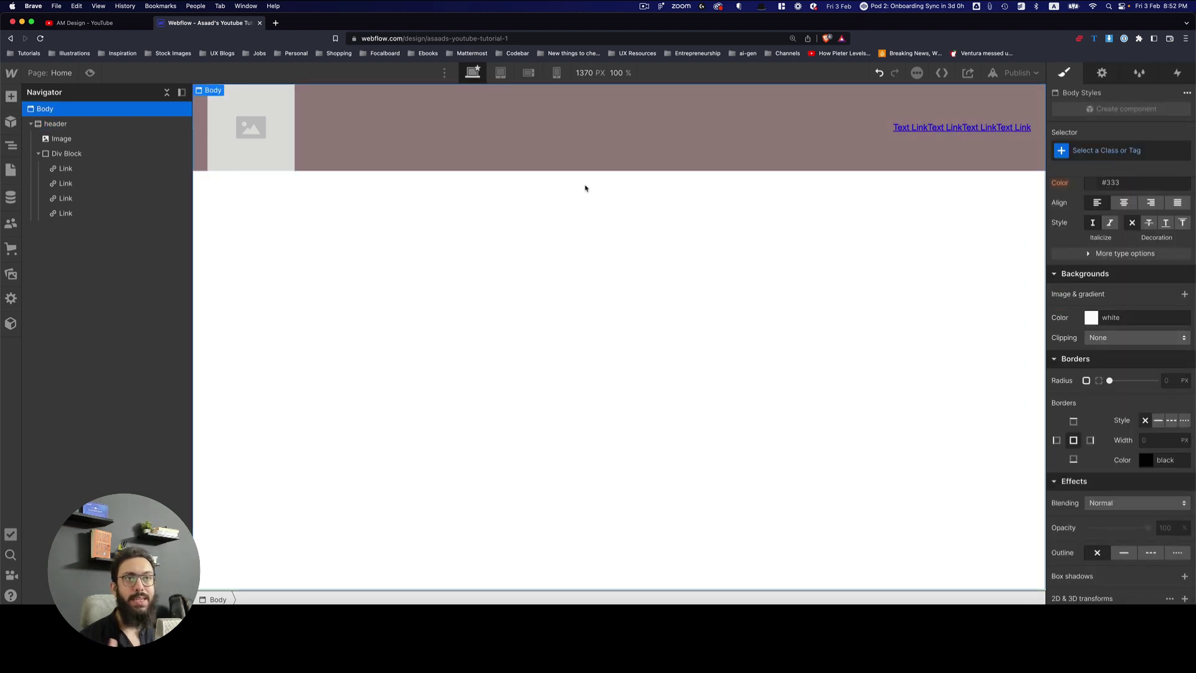
left_click(30, 123)
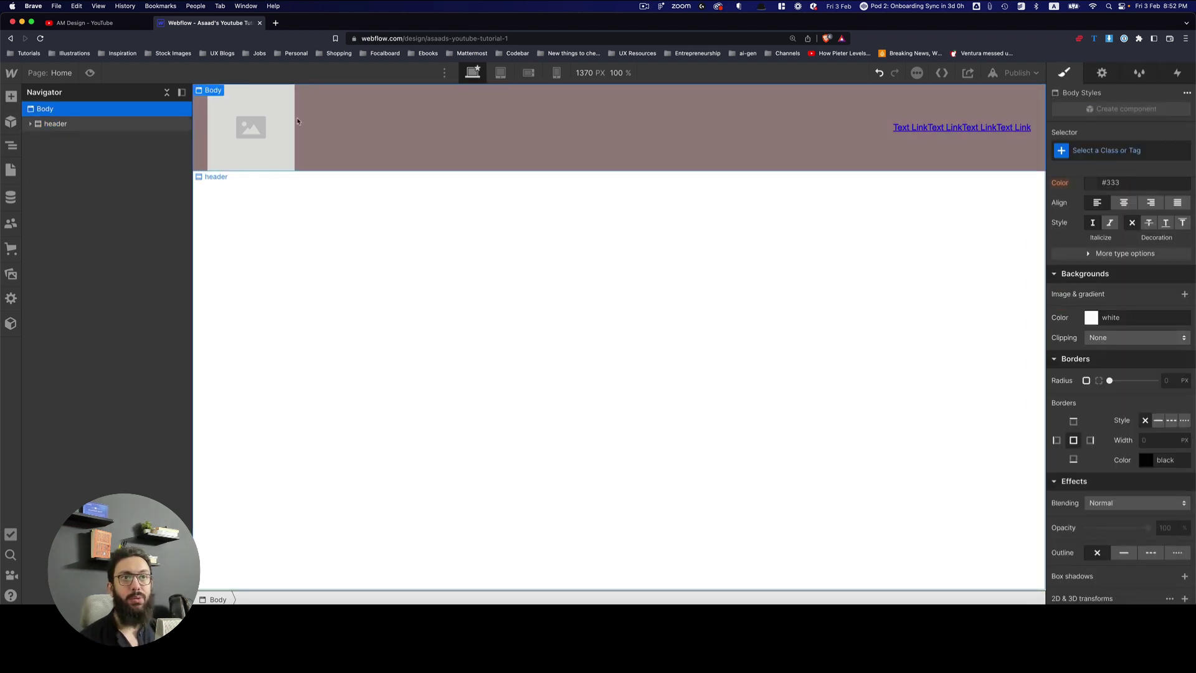
key("a")
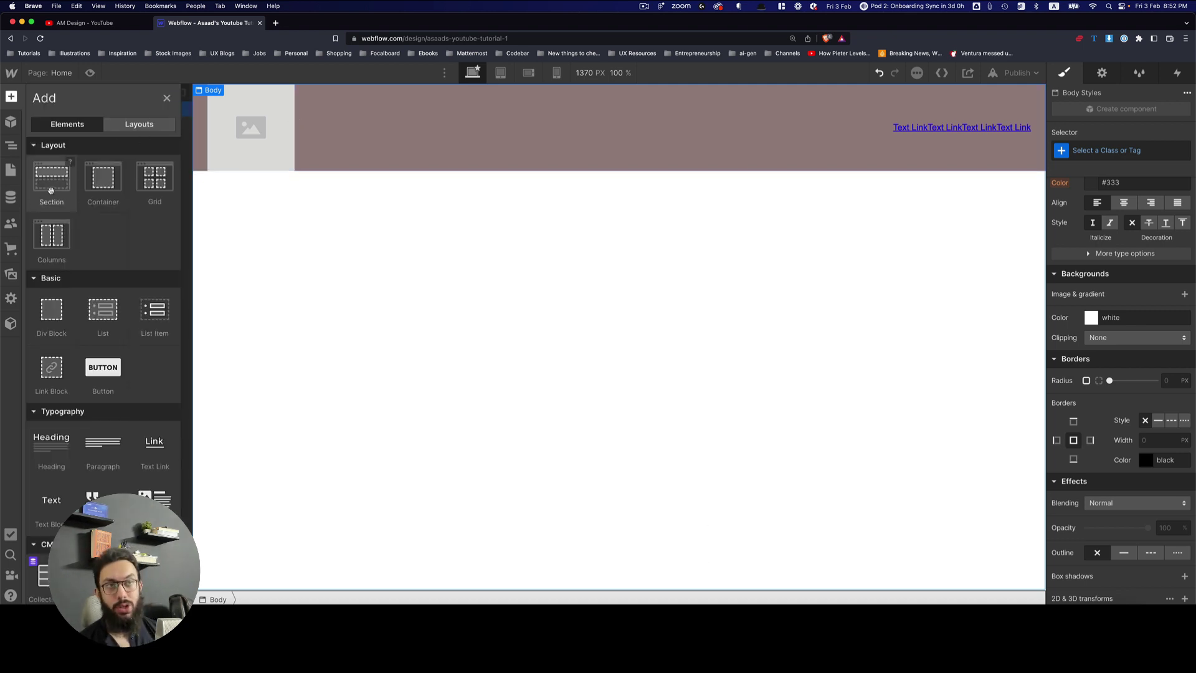
key("super+a")
key("super+k")
key("super+a")
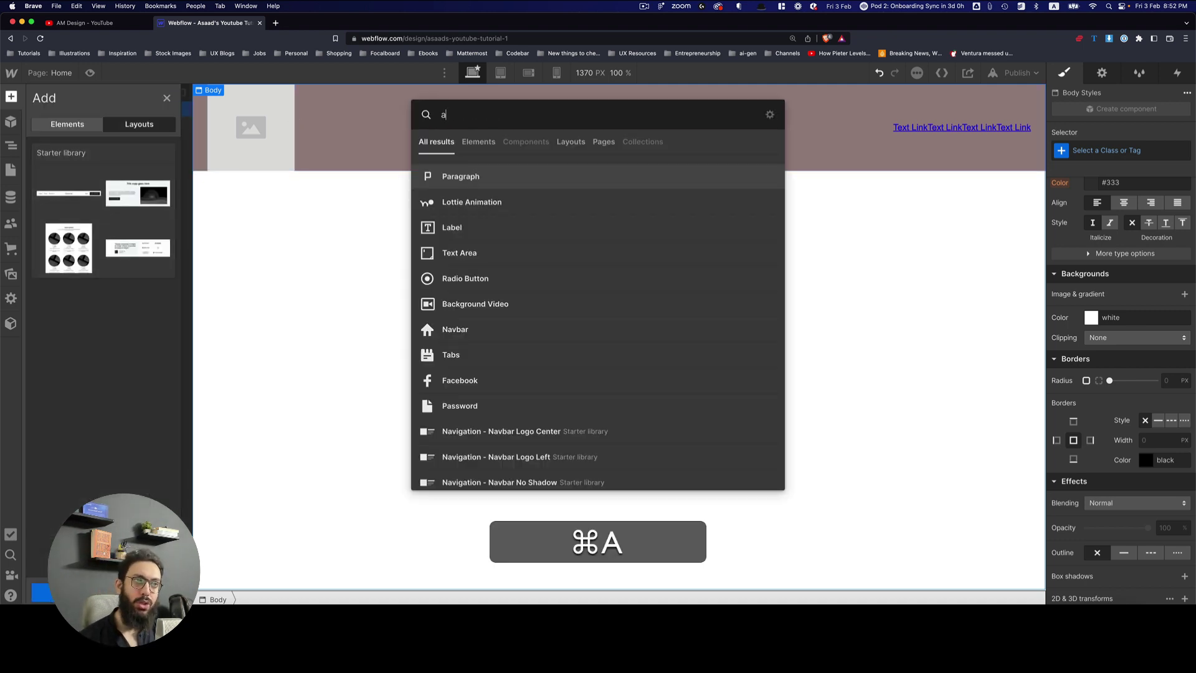
key("Escape")
key("Escape")
Add a Section below the header using quick find, and assign it the new class intro-section
key("super+k")
type("sect")
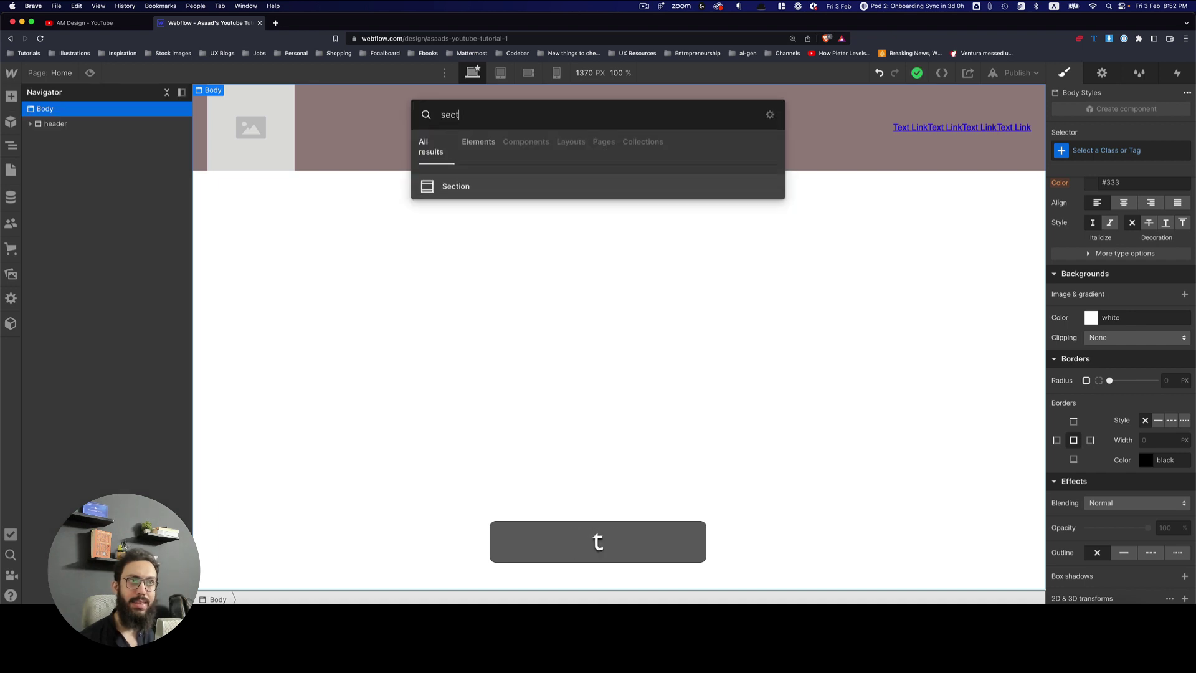
key("Return")
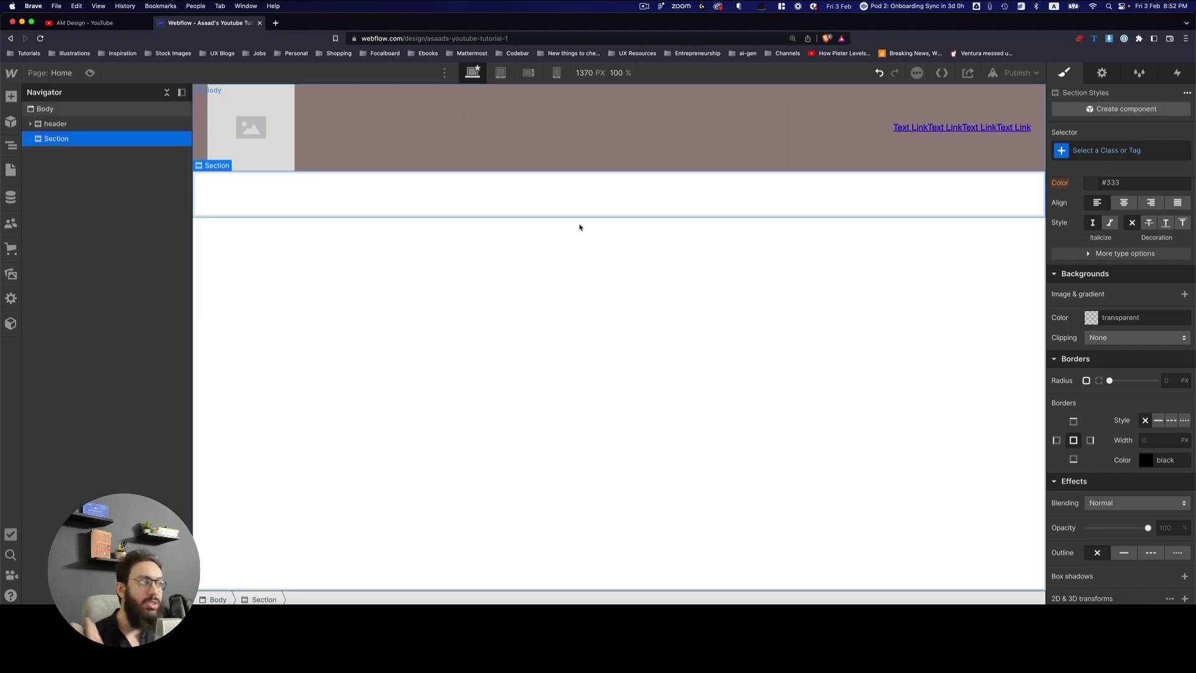
left_click(1092, 153)
type("intro-section")
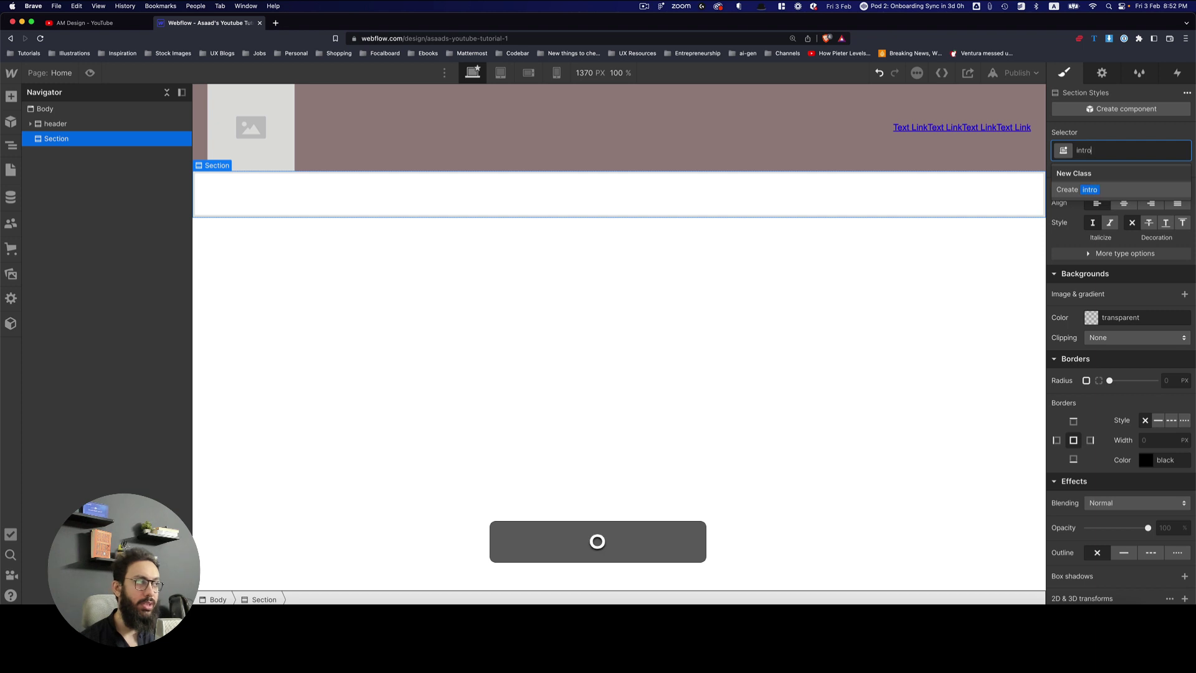
key("Return")
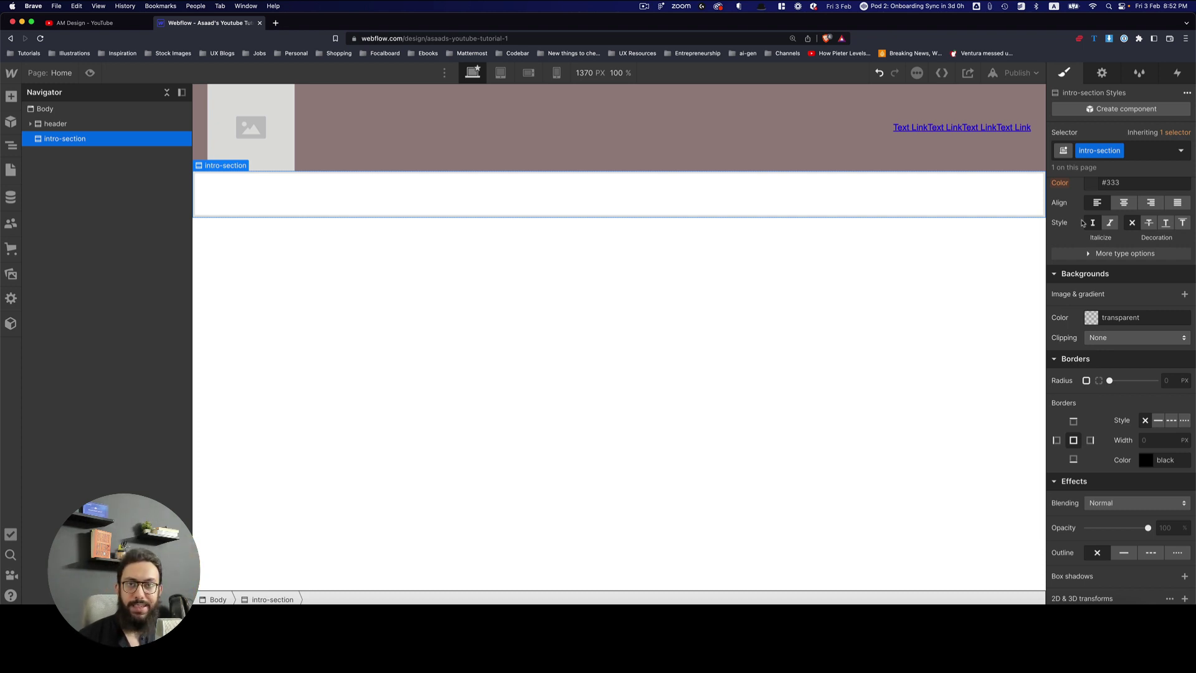
Add a Columns element inside intro-section using quick find
key("super+k")
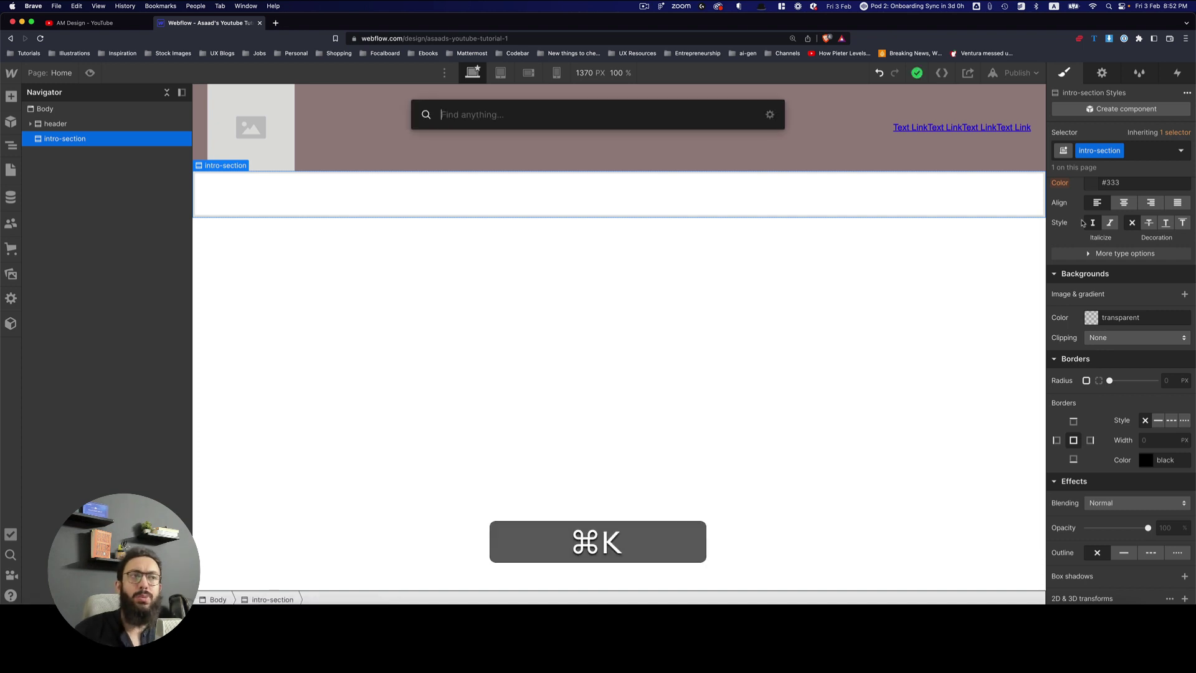
type("column")
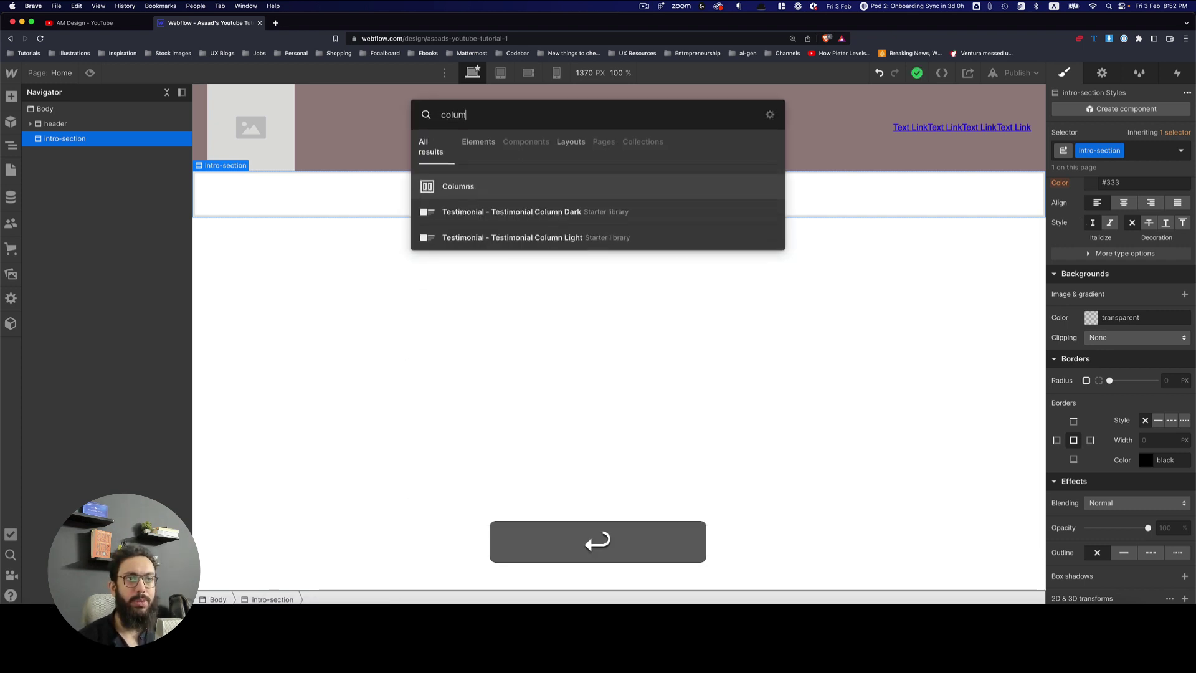
key("Return")
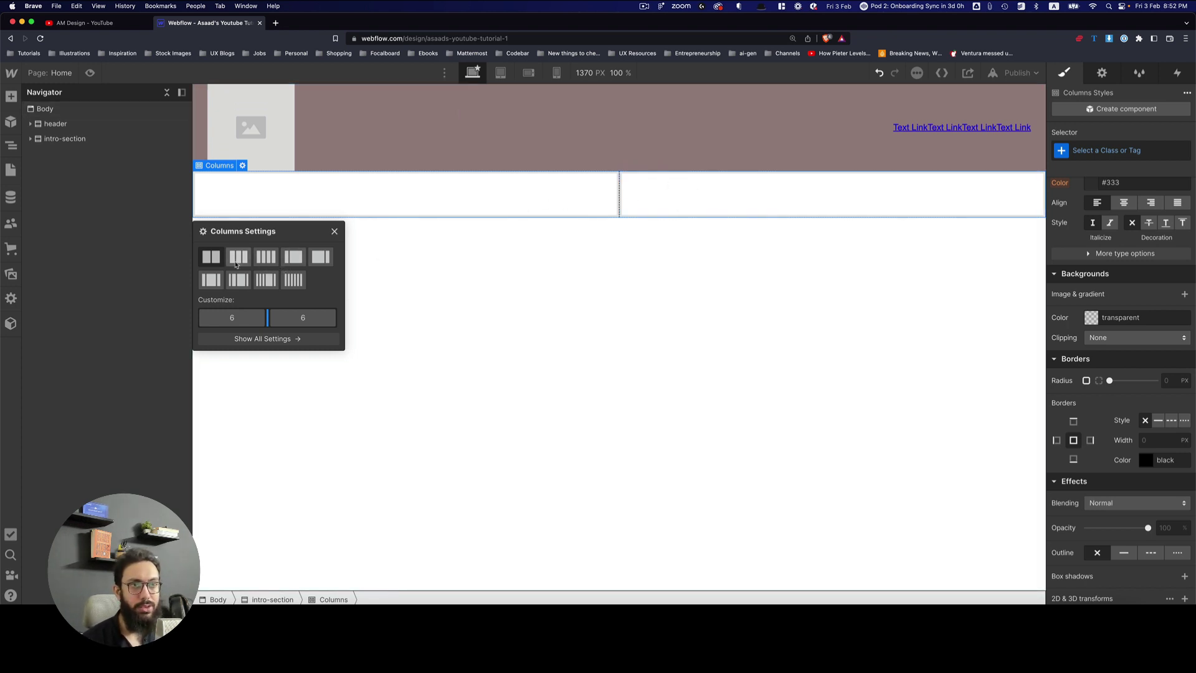
Try the three- and four-column layouts on the Columns element, and return it to two equal columns
mouse_move(266, 313)
left_mouse_down()
mouse_move(222, 317)
mouse_move(262, 318)
left_mouse_up()
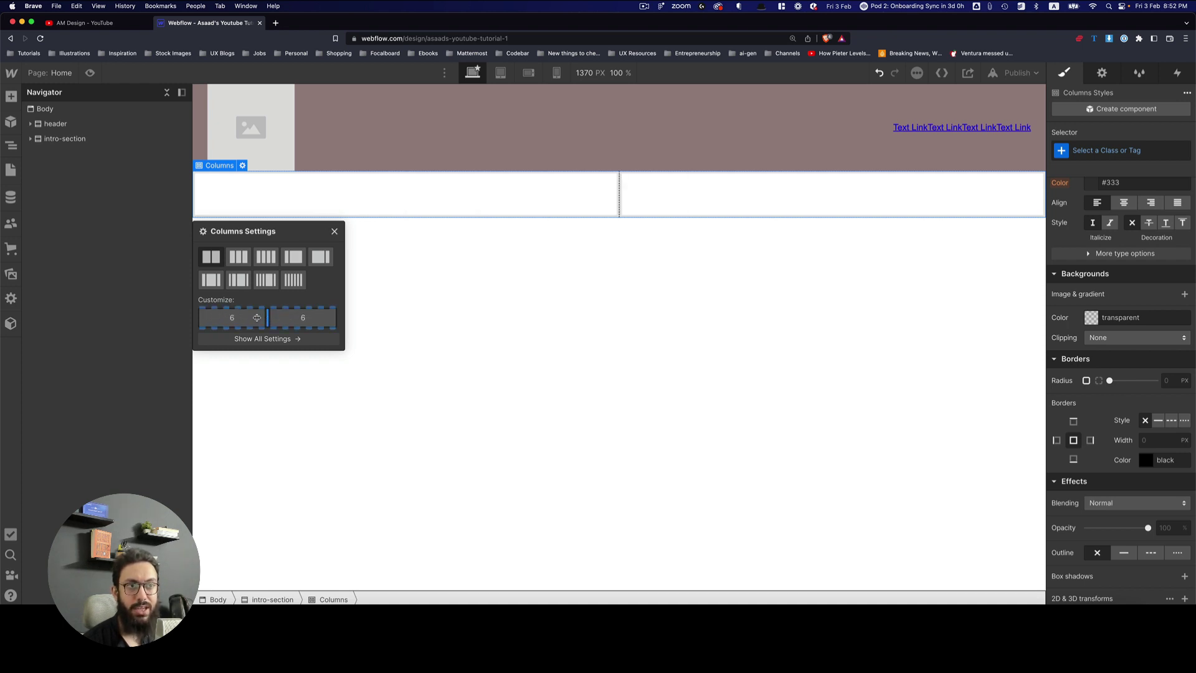
left_click(238, 266)
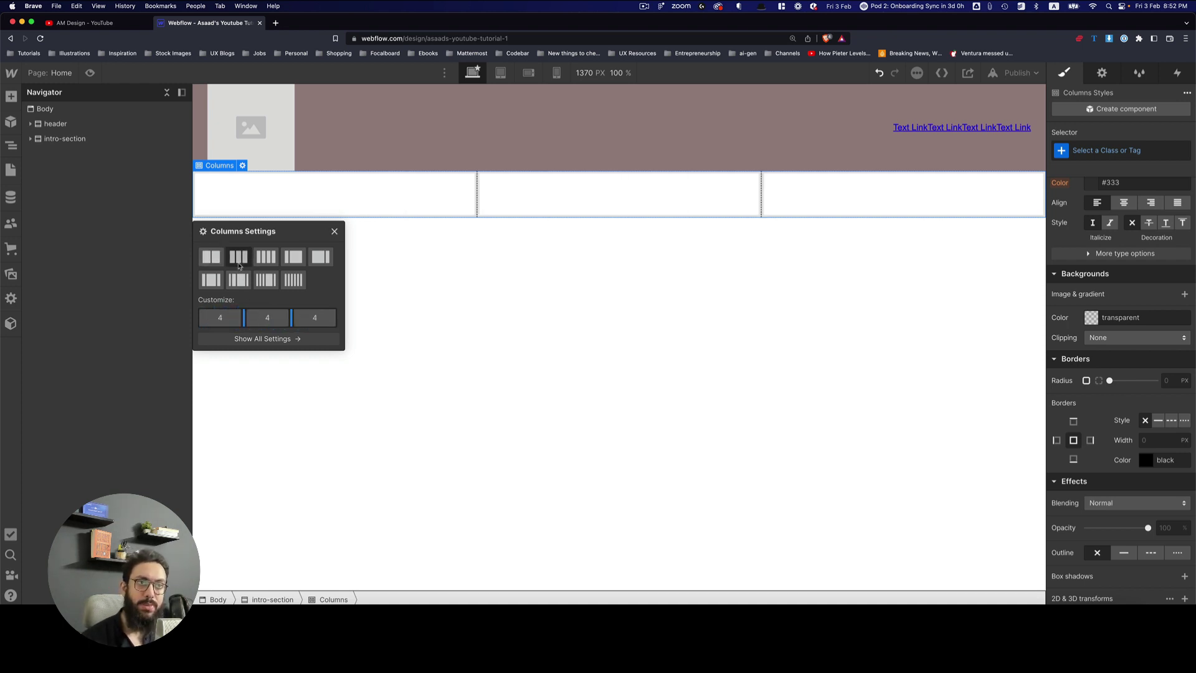
left_click(265, 262)
left_click(219, 265)
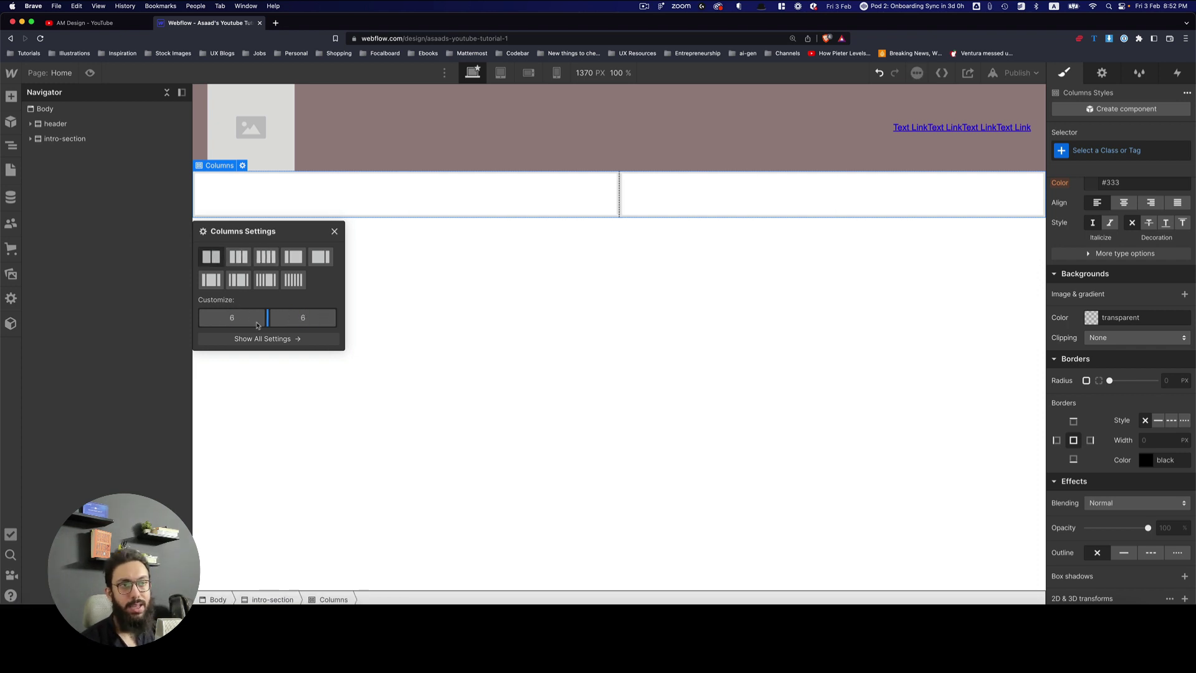
Add a Heading inside the first column of intro-section using quick find
left_click(415, 211)
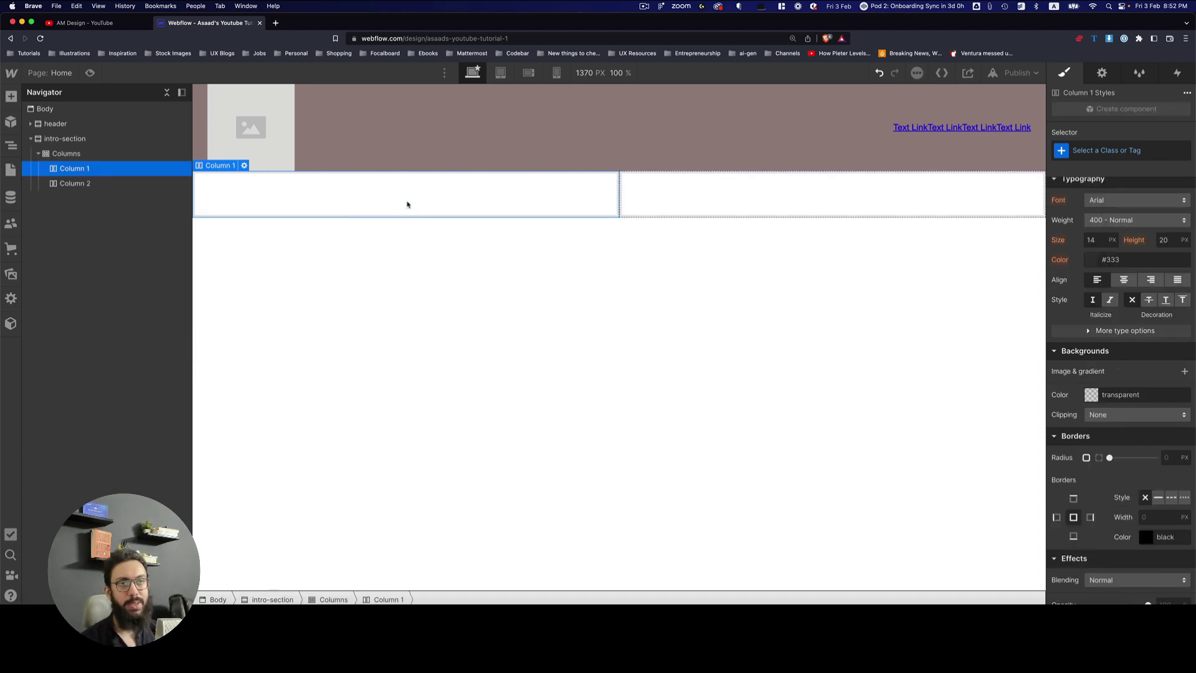
key("super+k")
type("heading")
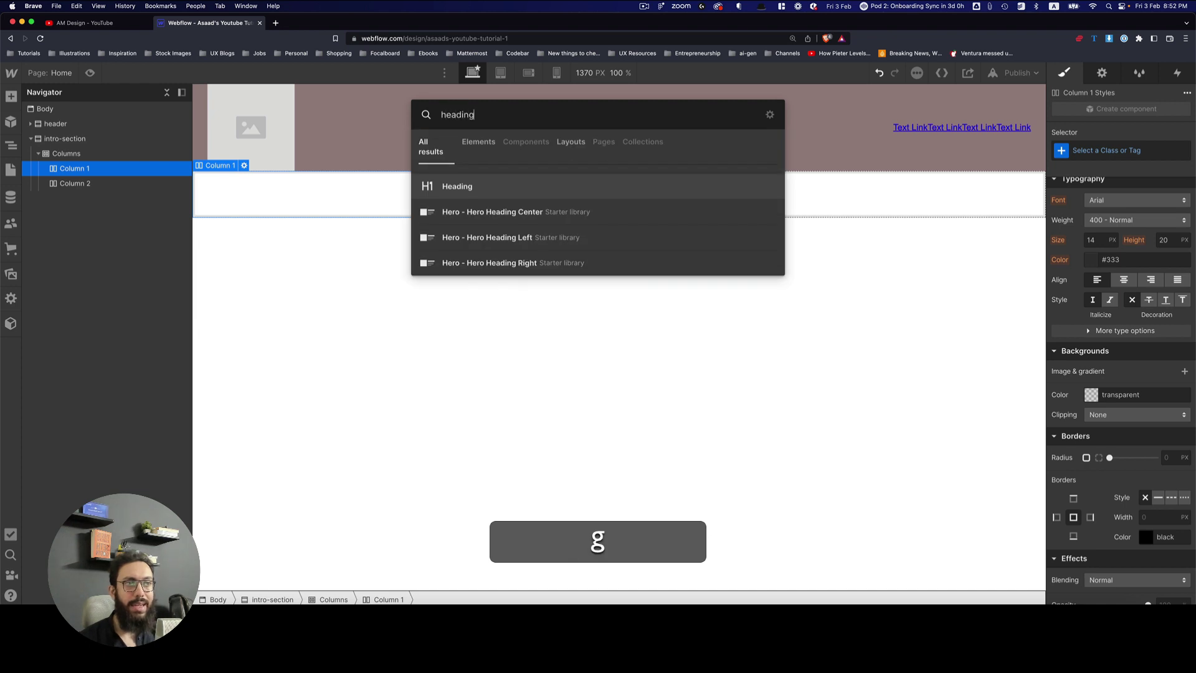
key("Return")
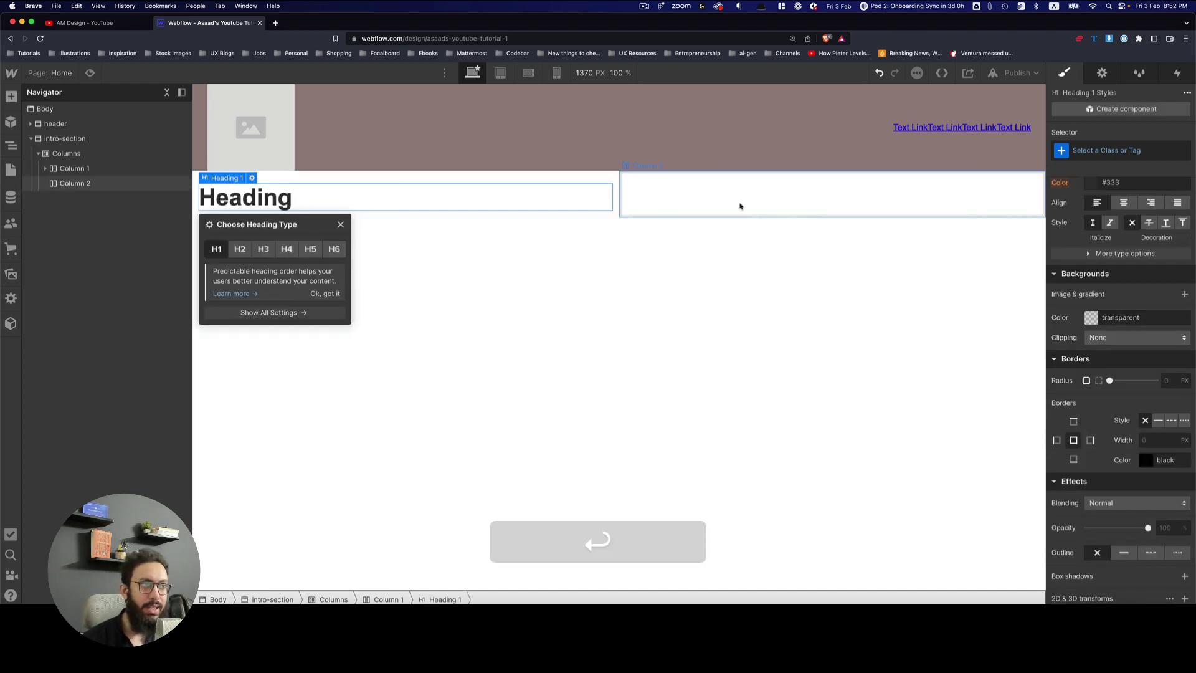
Add a Heading inside the second column using quick find, and dismiss its heading type settings
left_click(674, 203)
key("super+k")
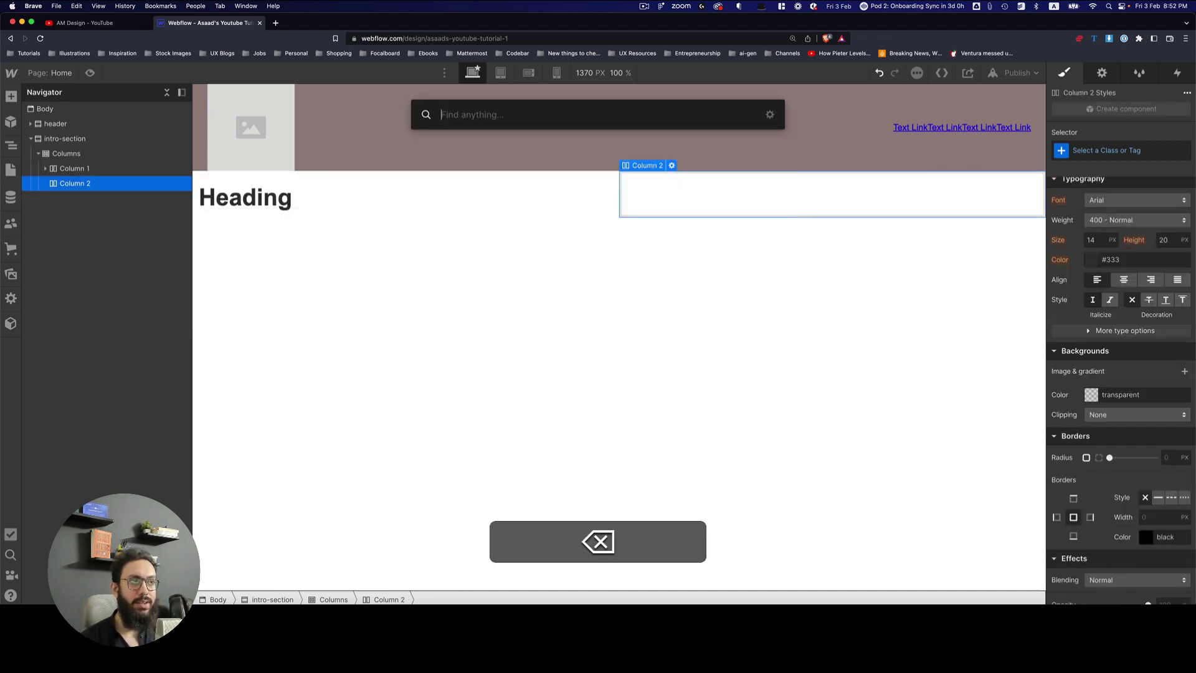
type("keading")
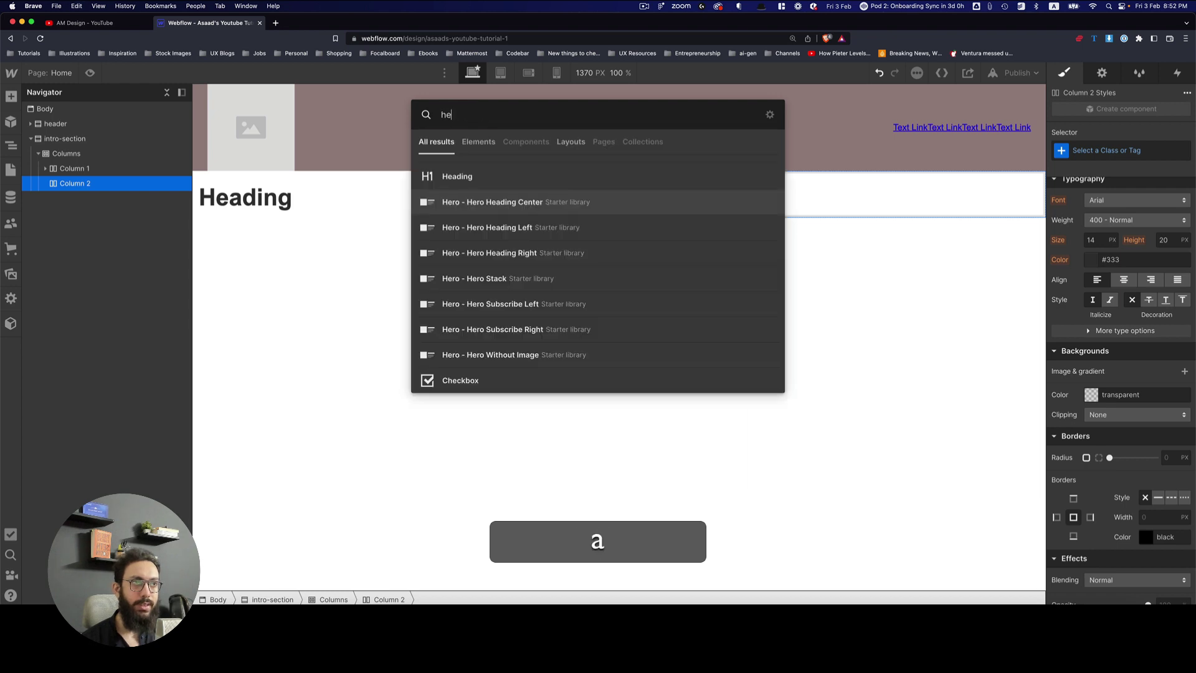
key("Return")
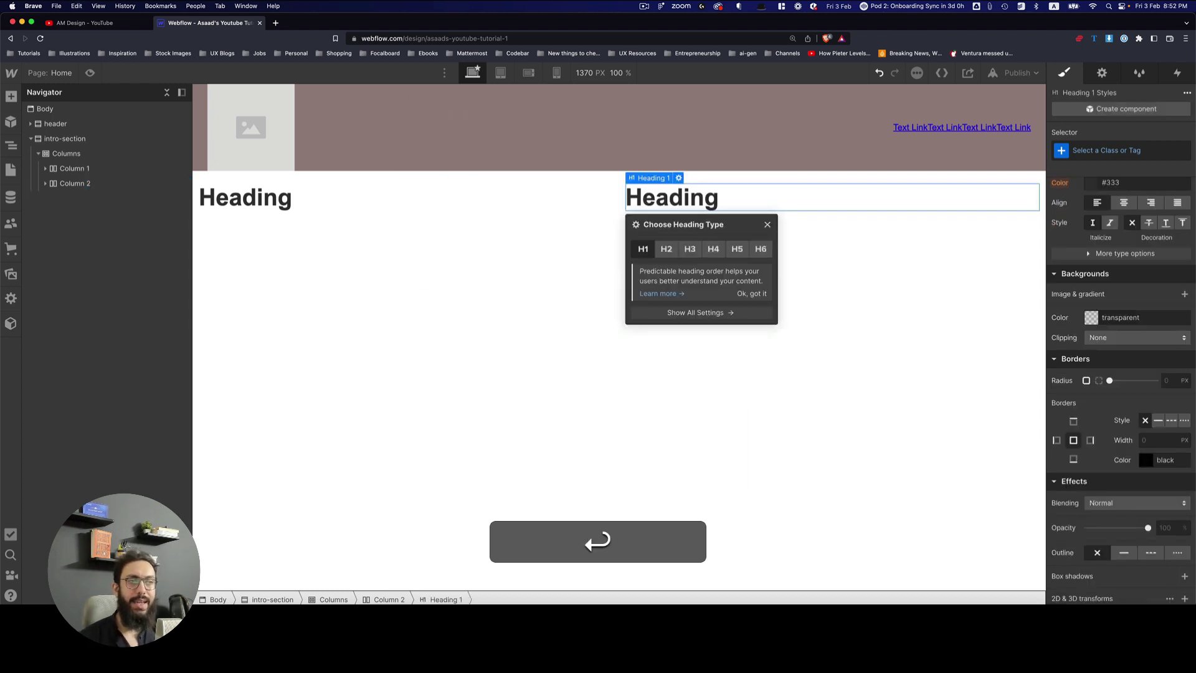
left_click(578, 327)
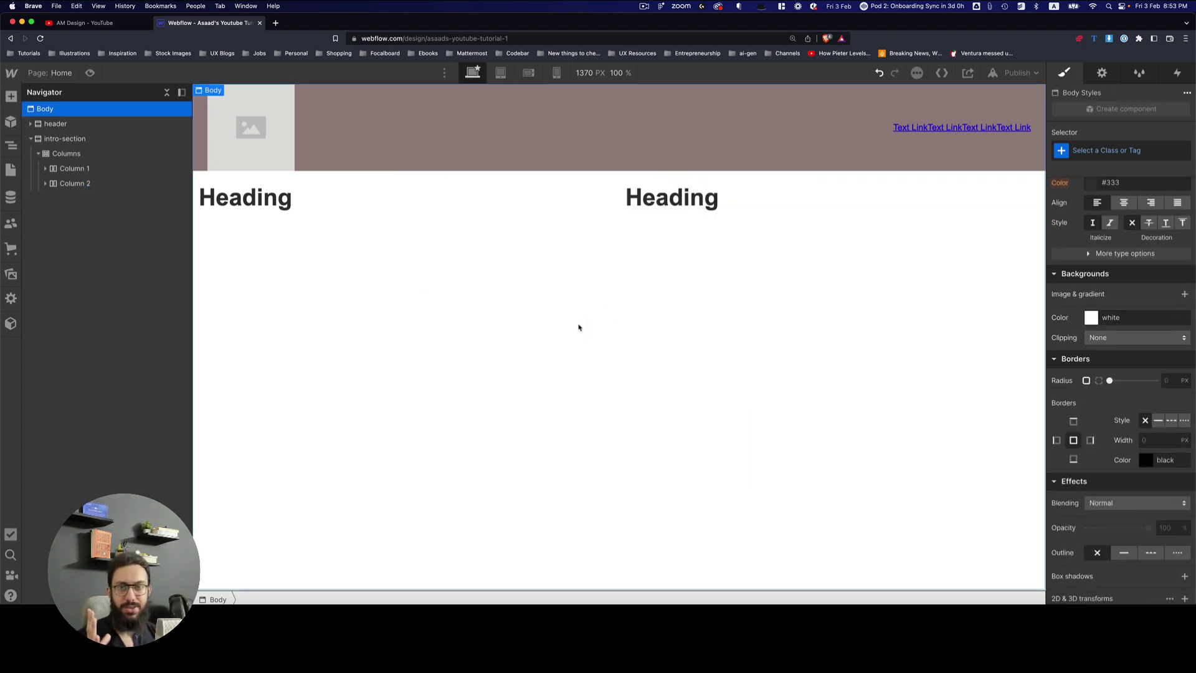
Collapse the Columns element in the Navigator, and browse the elements and Starter library layouts available for adding
left_click(38, 154)
key("super+k")
key("Escape")
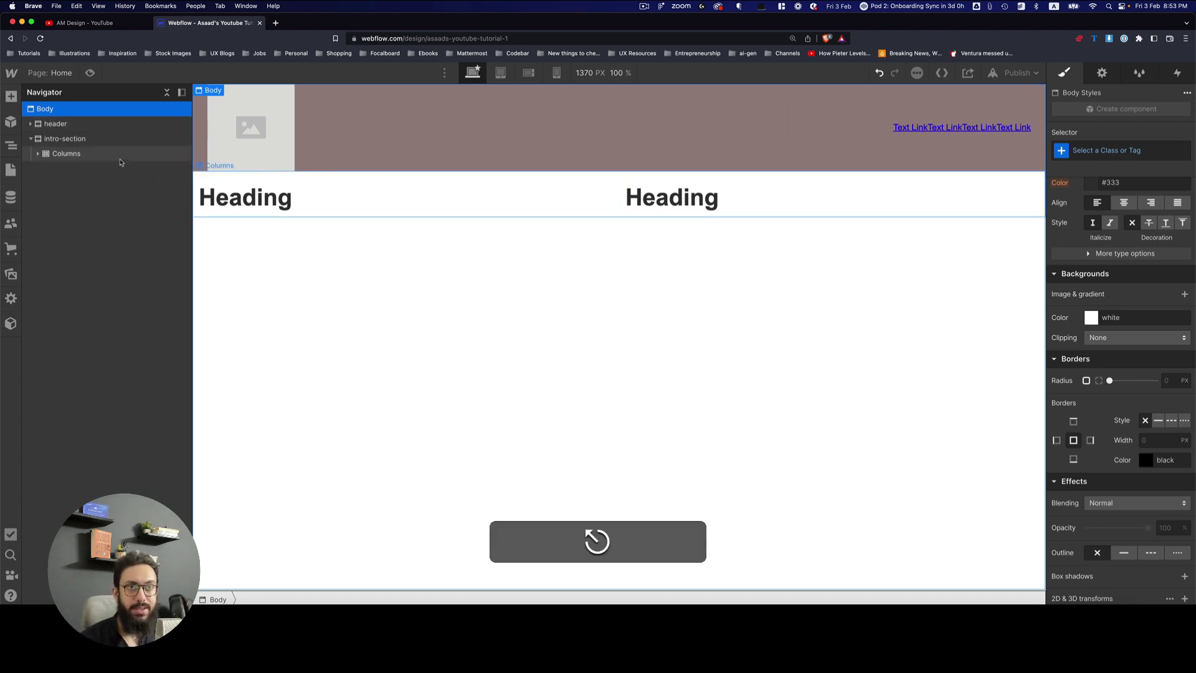
key("a")
left_click(68, 126)
scroll(103, 280, "down", 5)
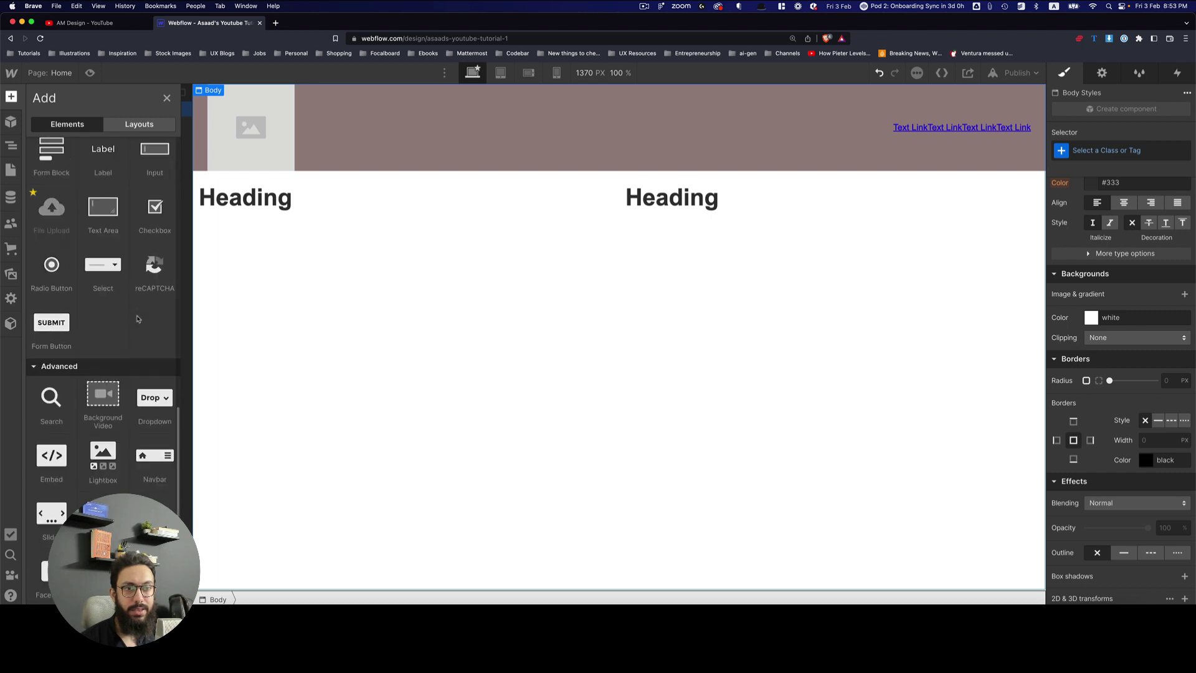
left_click(139, 124)
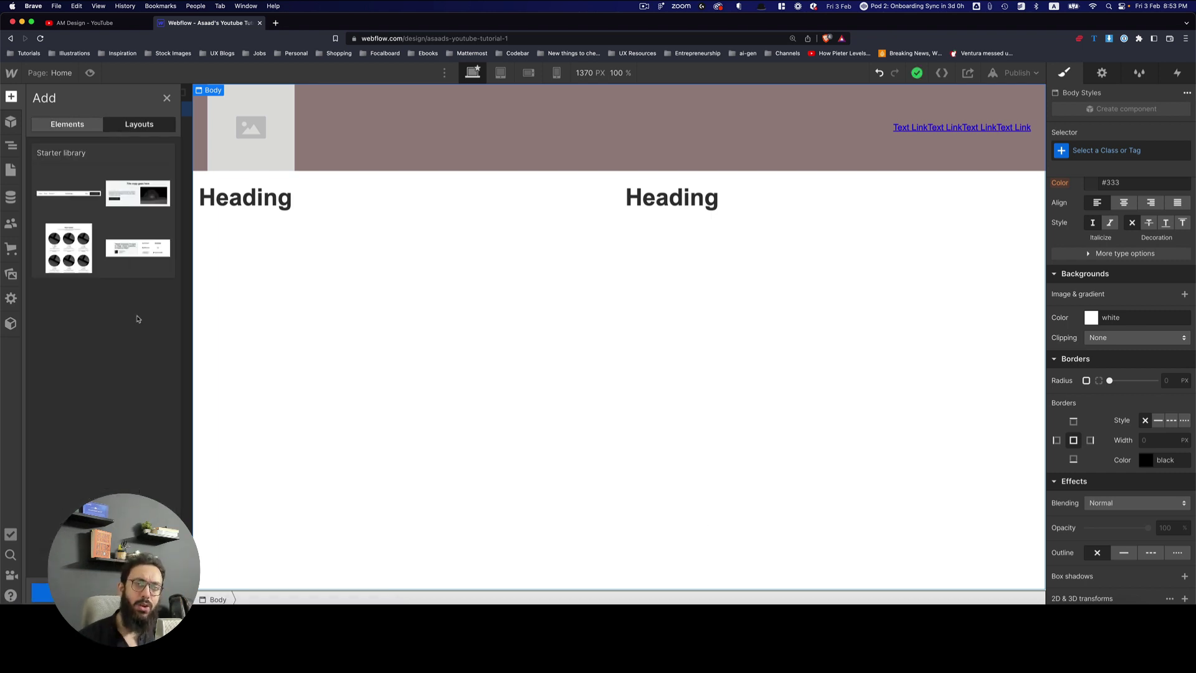
Copy the header section and paste the duplicate below intro-section
key("z")
left_click(506, 200)
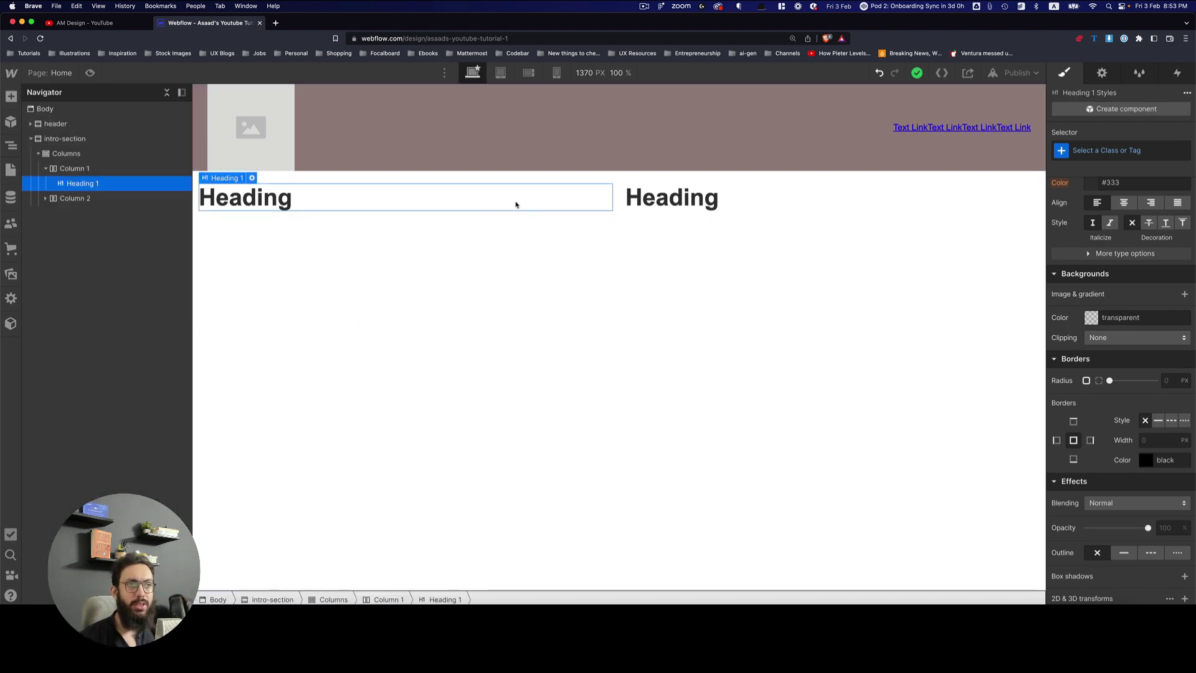
left_click(597, 223)
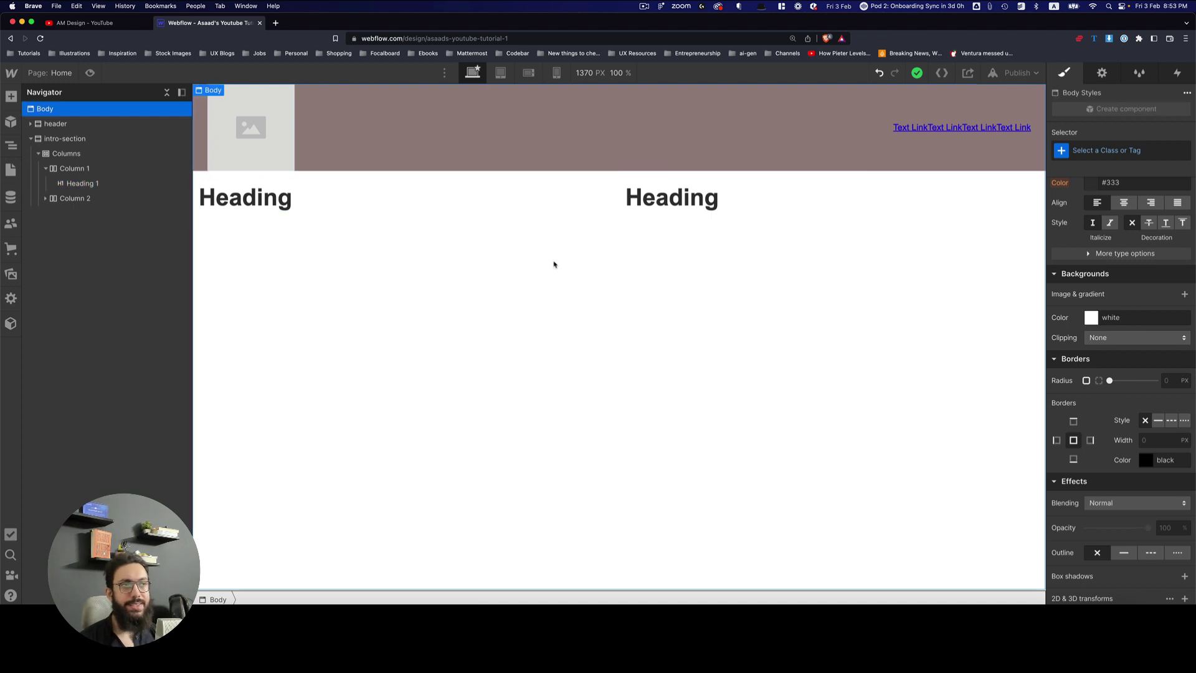
left_click(387, 142)
key("super+c")
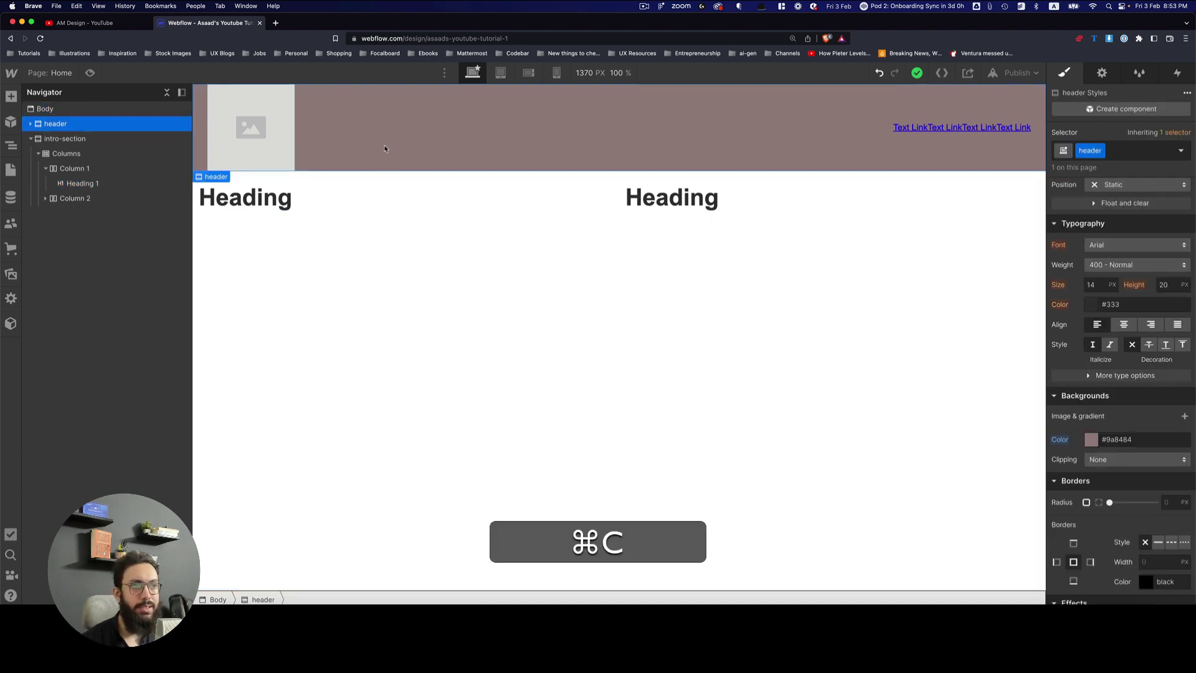
key("super+v")
left_click_drag(344, 217, 330, 329)
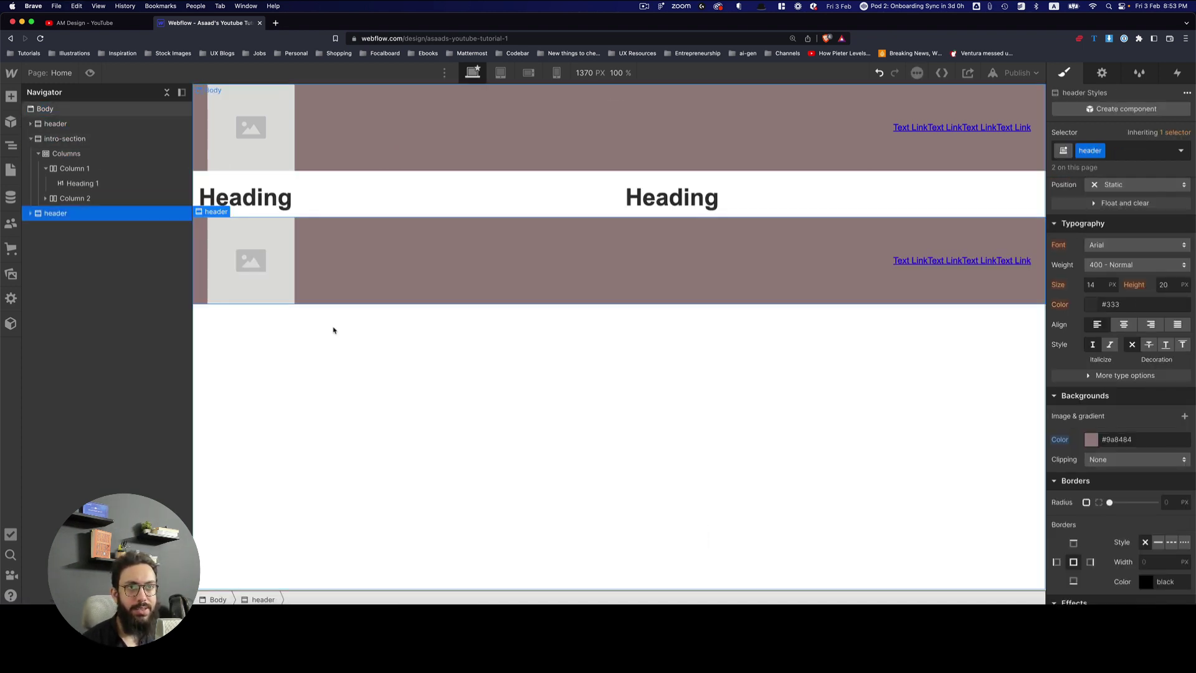
Replace the header class on the duplicated section with a new class named footer
left_click(1101, 153)
left_click(1088, 202)
type("f")
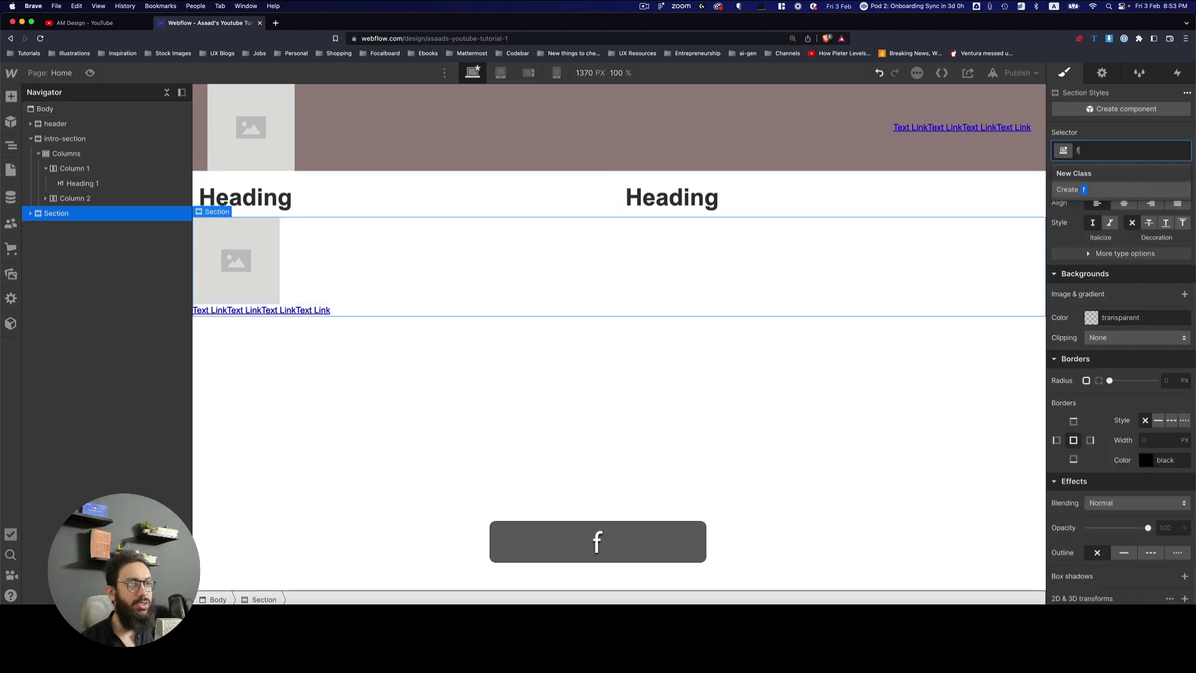
type("ooter")
key("Return")
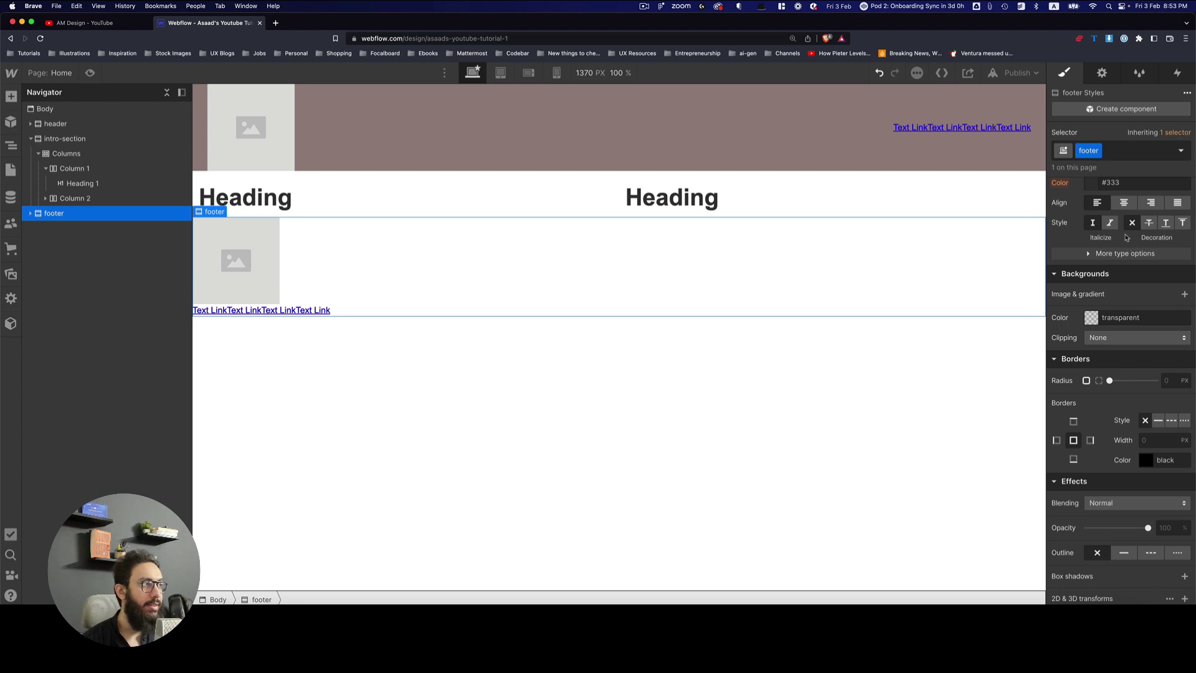
Lay out the footer as horizontal flex, with items centred vertically and justified with space between
scroll(1137, 206, "up", 6)
left_click(1113, 208)
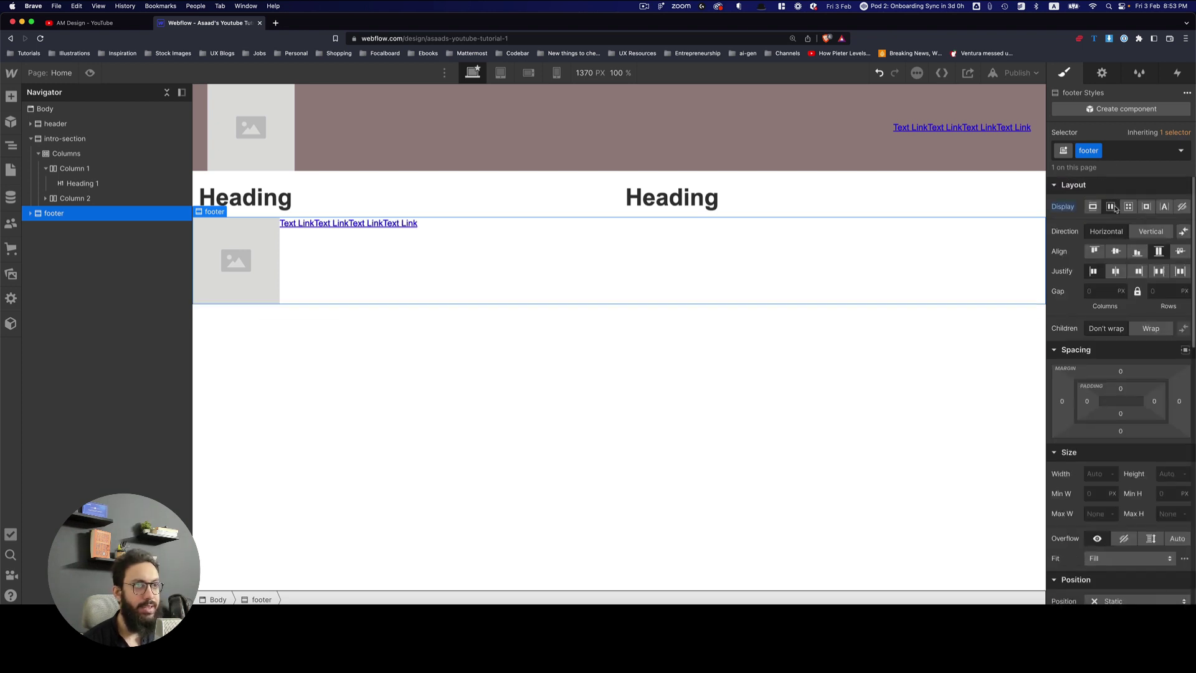
left_click(1116, 271)
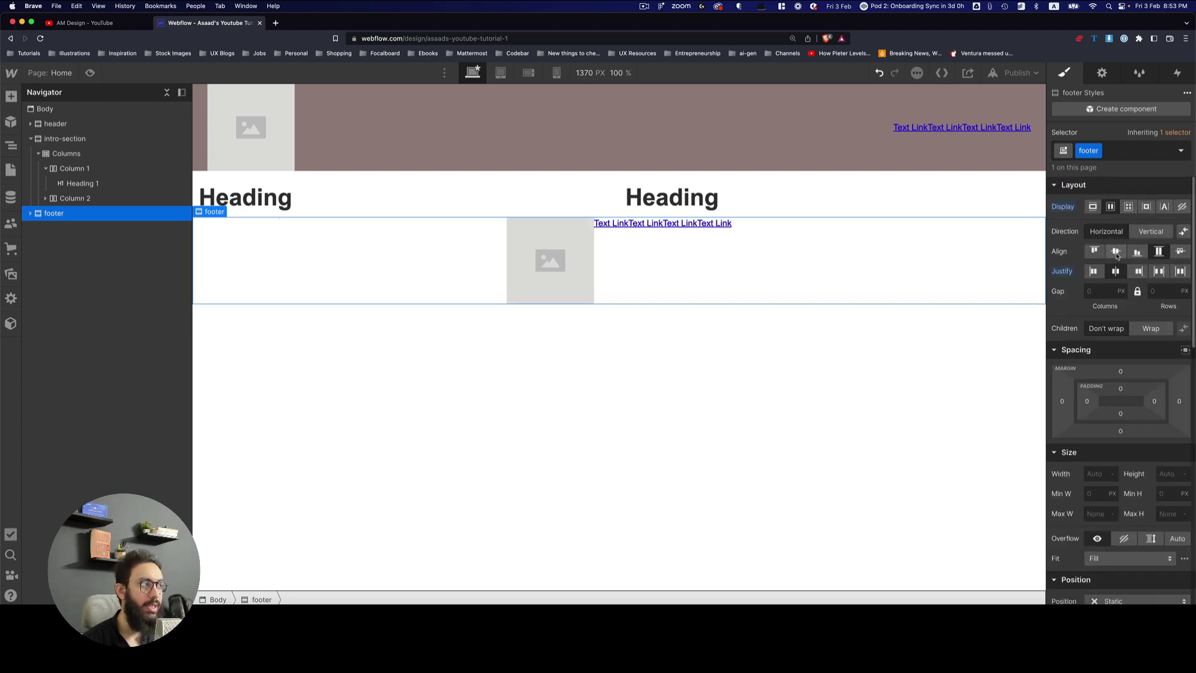
left_click(1116, 251)
left_click(1158, 271)
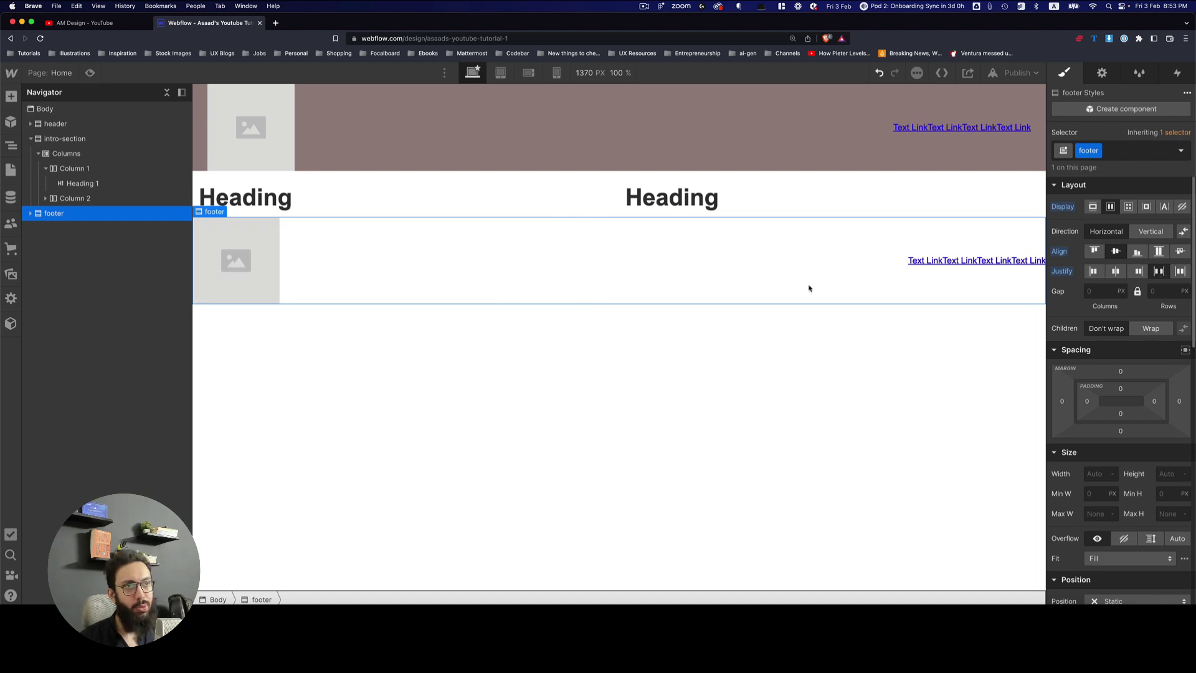
left_click(787, 343)
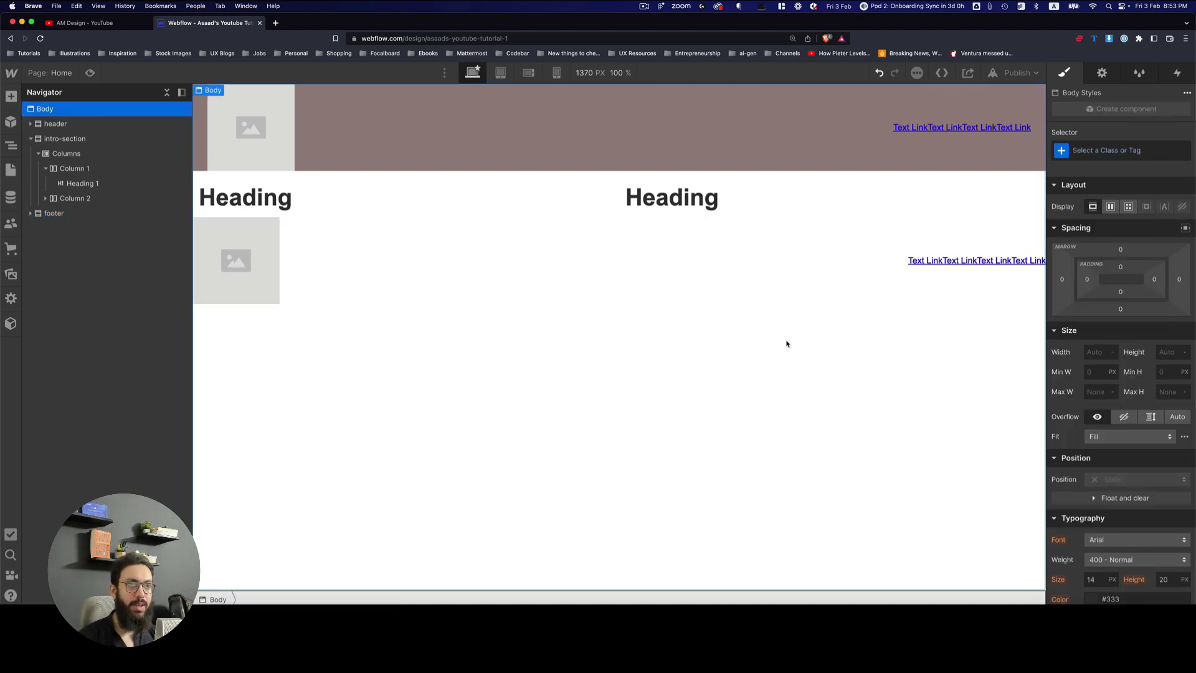
left_click(790, 271)
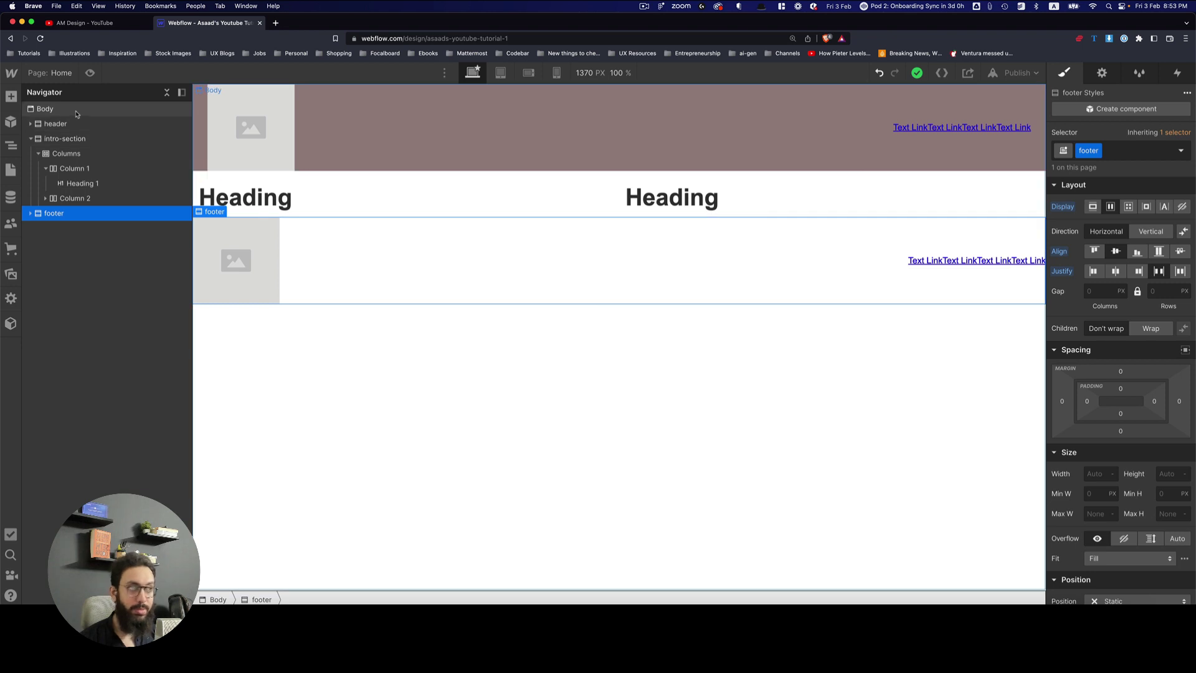
left_click(809, 374)
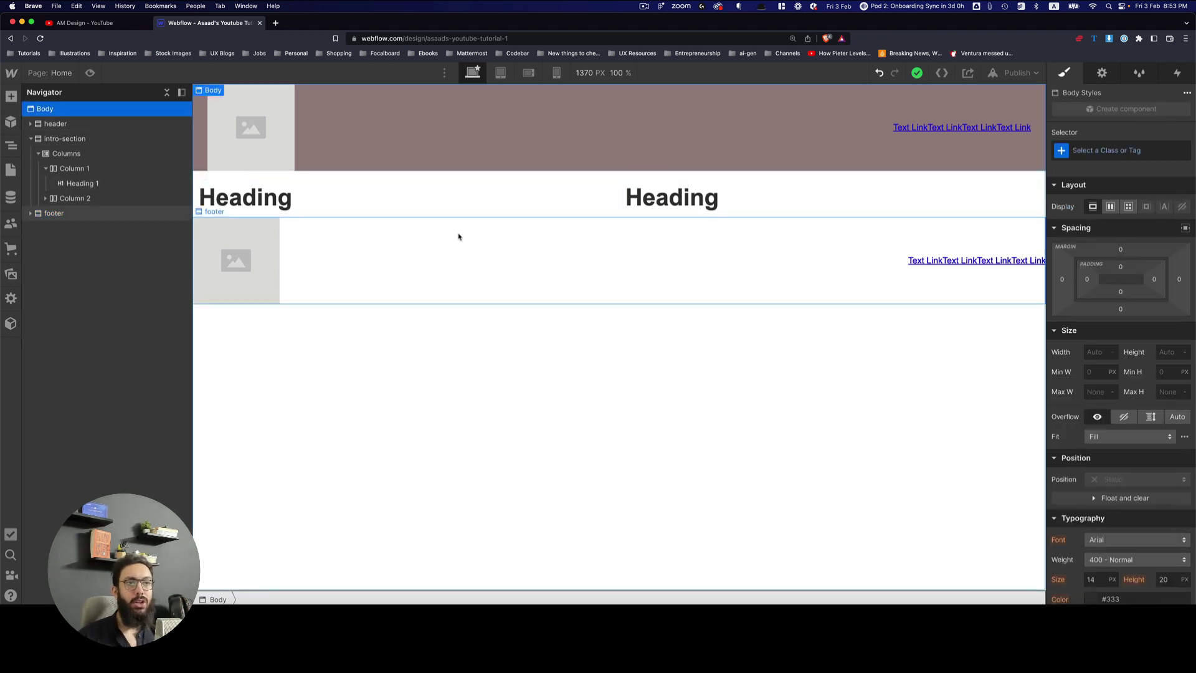
left_click(459, 236)
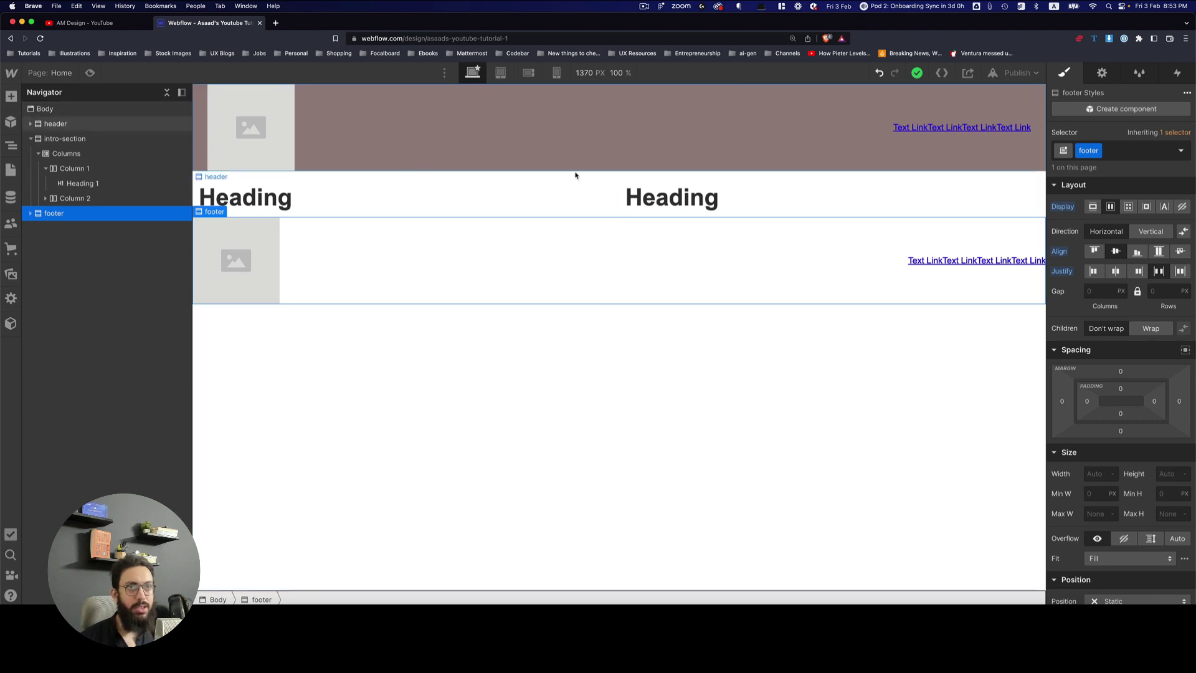
Try a height of 80 VH on intro-section, and undo it
left_click(105, 142)
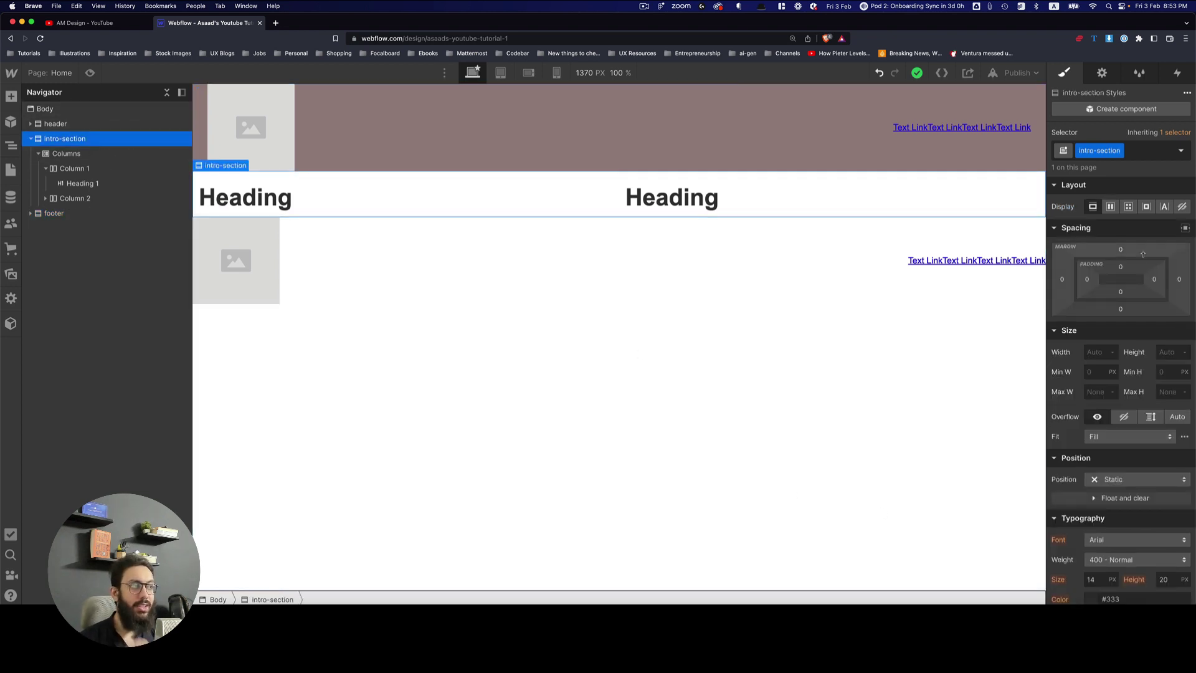
left_click(1174, 352)
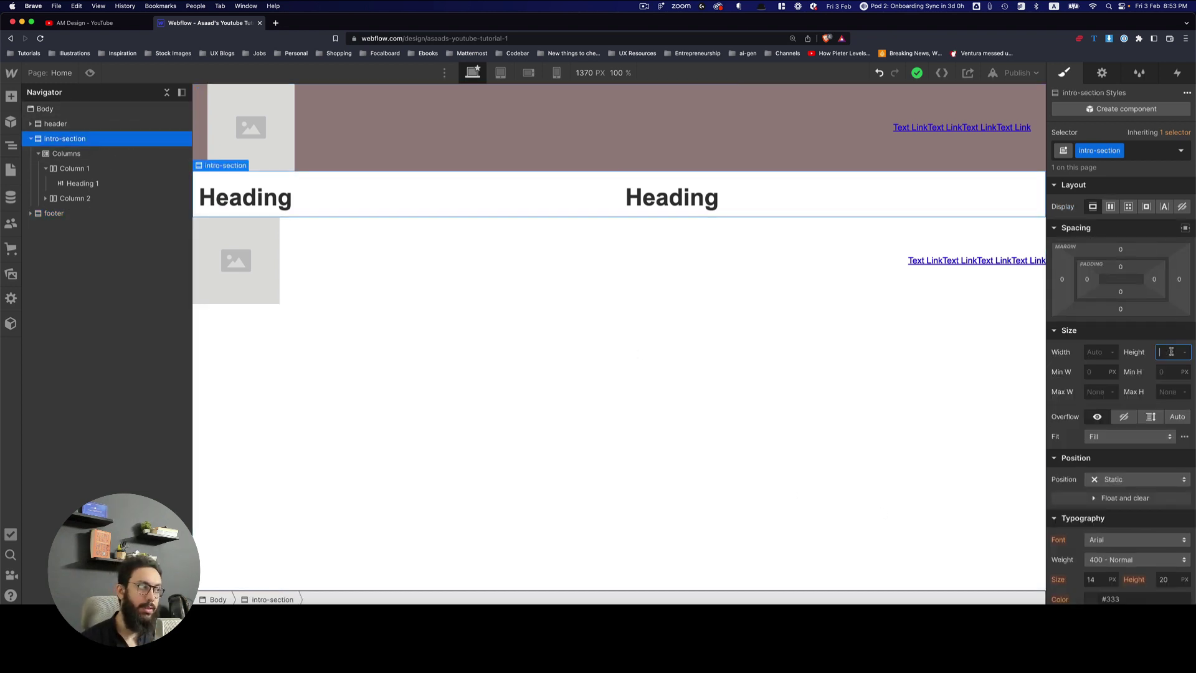
type("80vh")
key("Return")
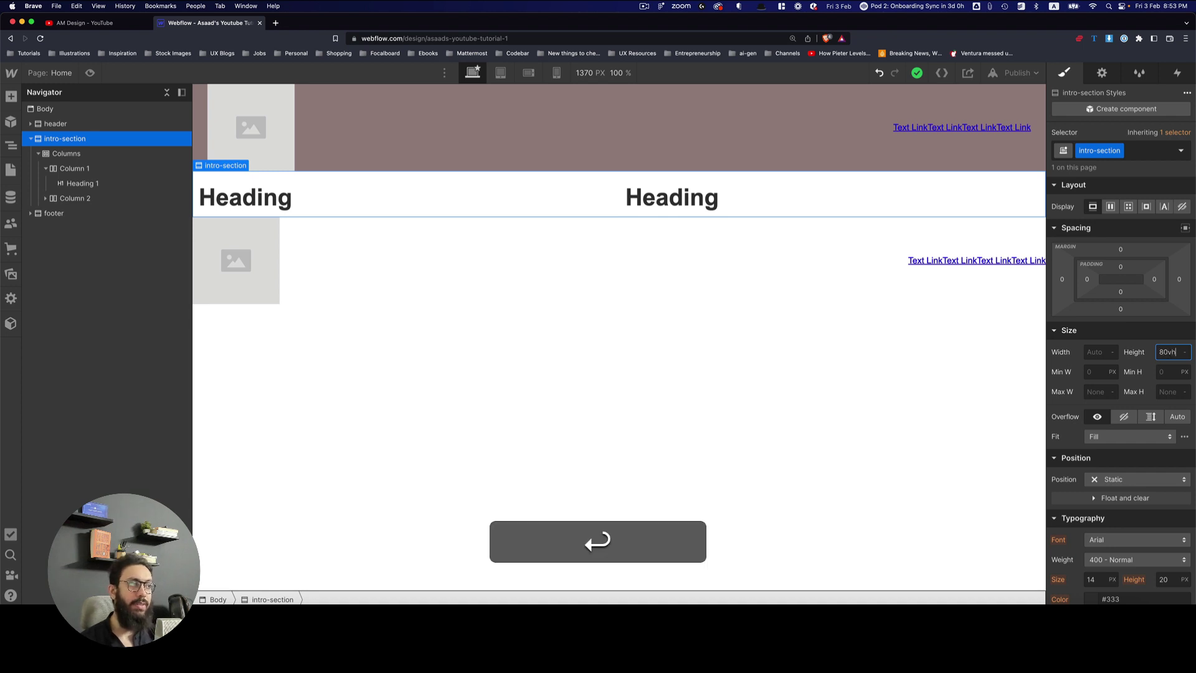
scroll(899, 337, "down", 2)
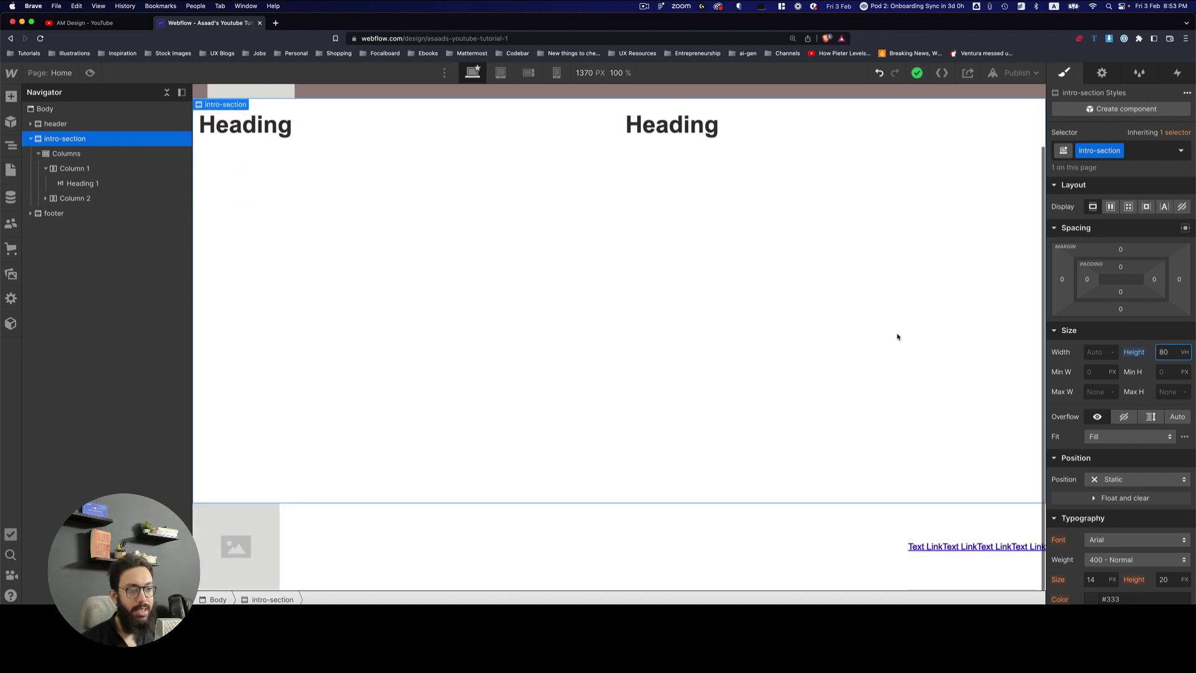
scroll(899, 337, "up", 2)
key("super+z")
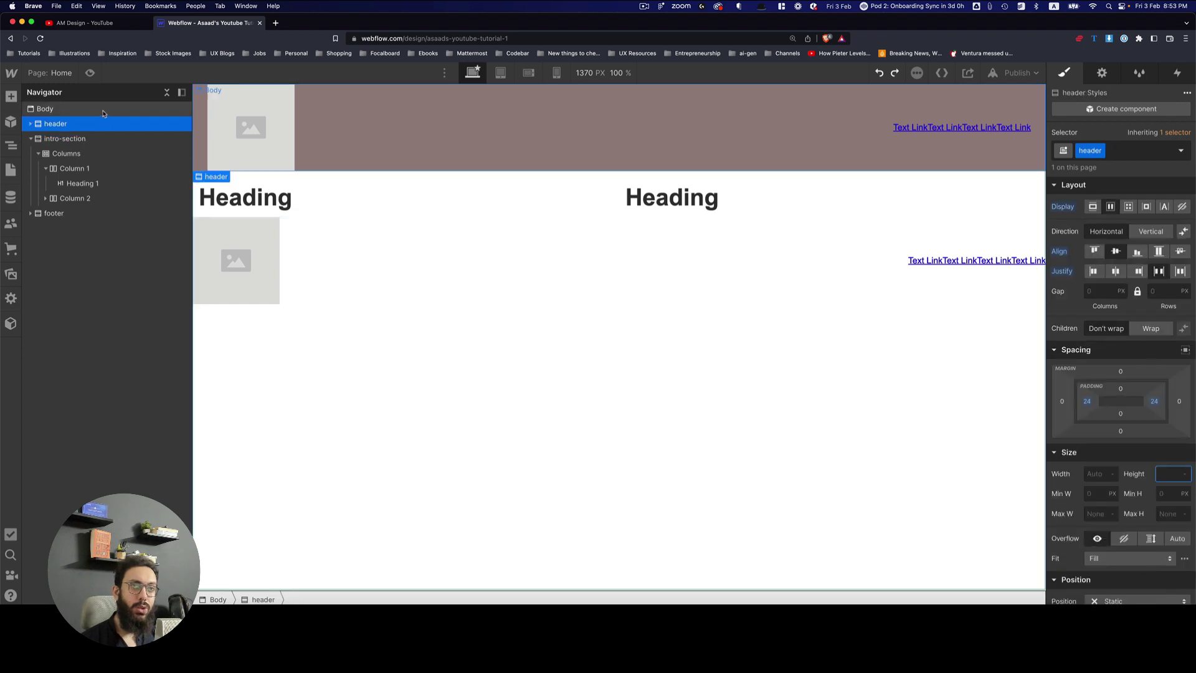
Set the Body to a vertical flex layout with a height of 100%
left_click(106, 112)
left_click(1112, 206)
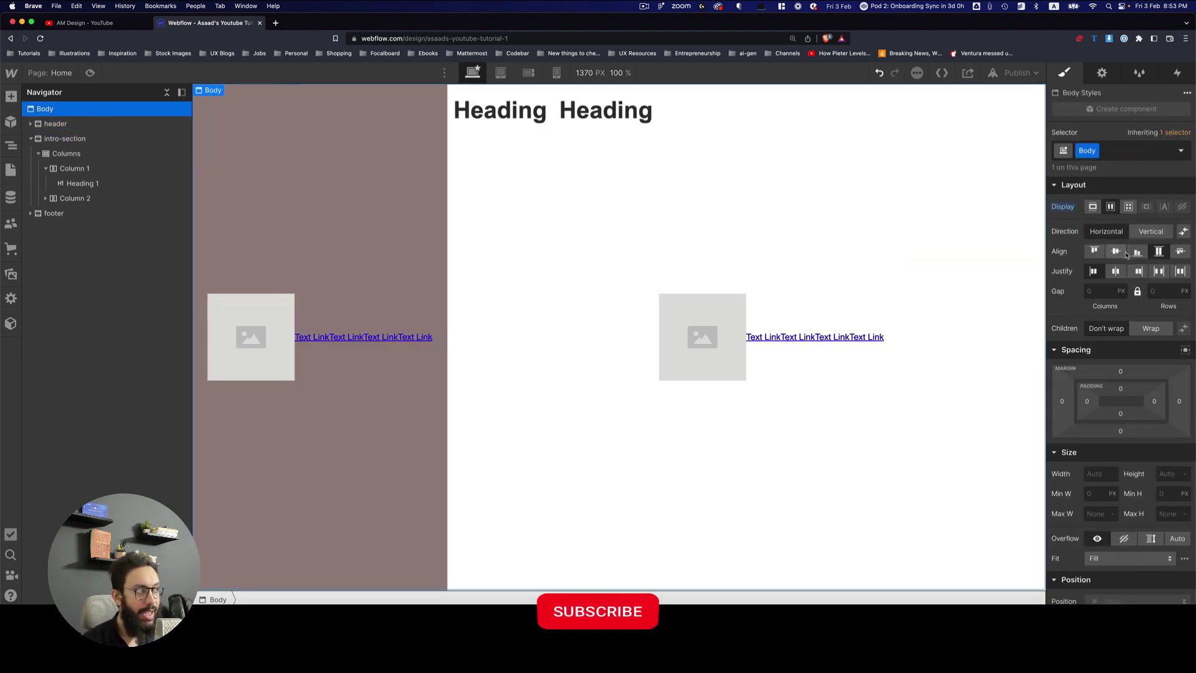
left_click(1149, 234)
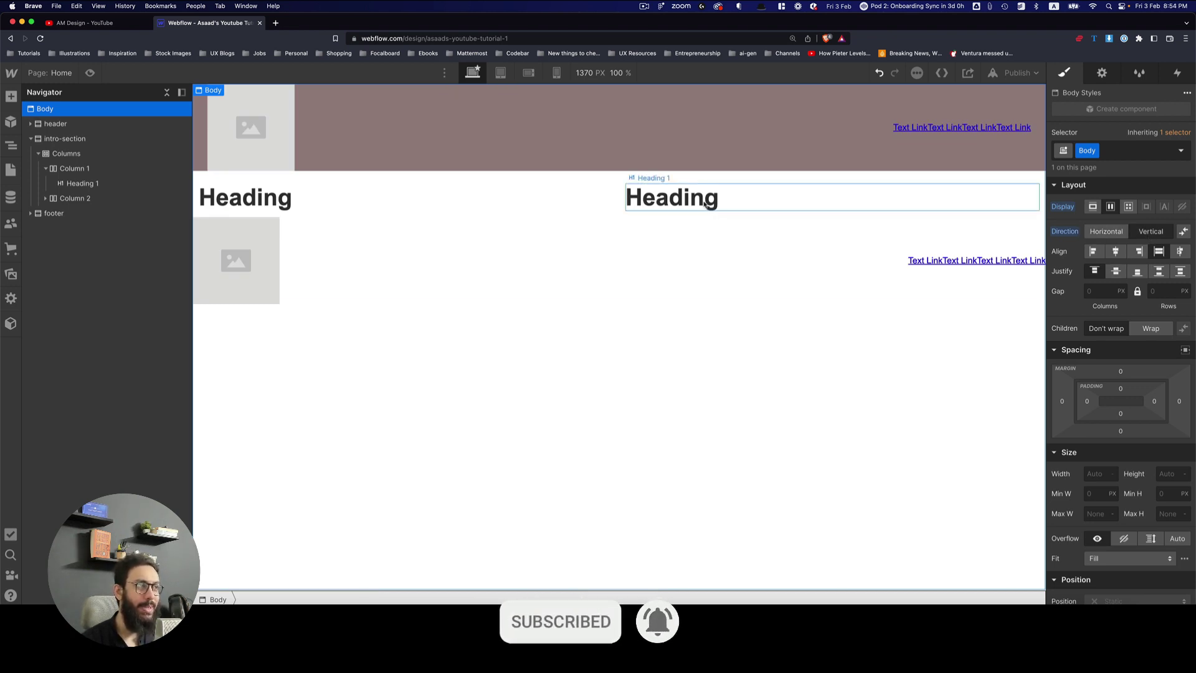
left_click(1167, 474)
type("100%")
key("Return")
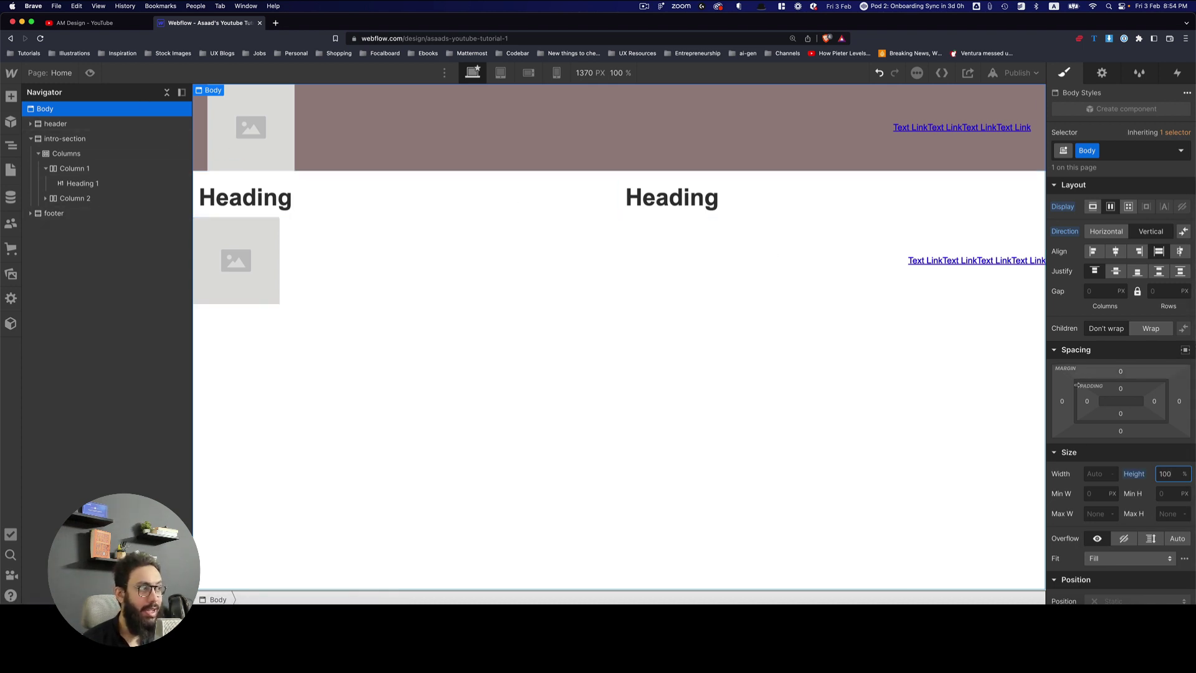
Give the Body a light pink background color
scroll(1132, 531, "down", 5)
scroll(1132, 531, "down", 2)
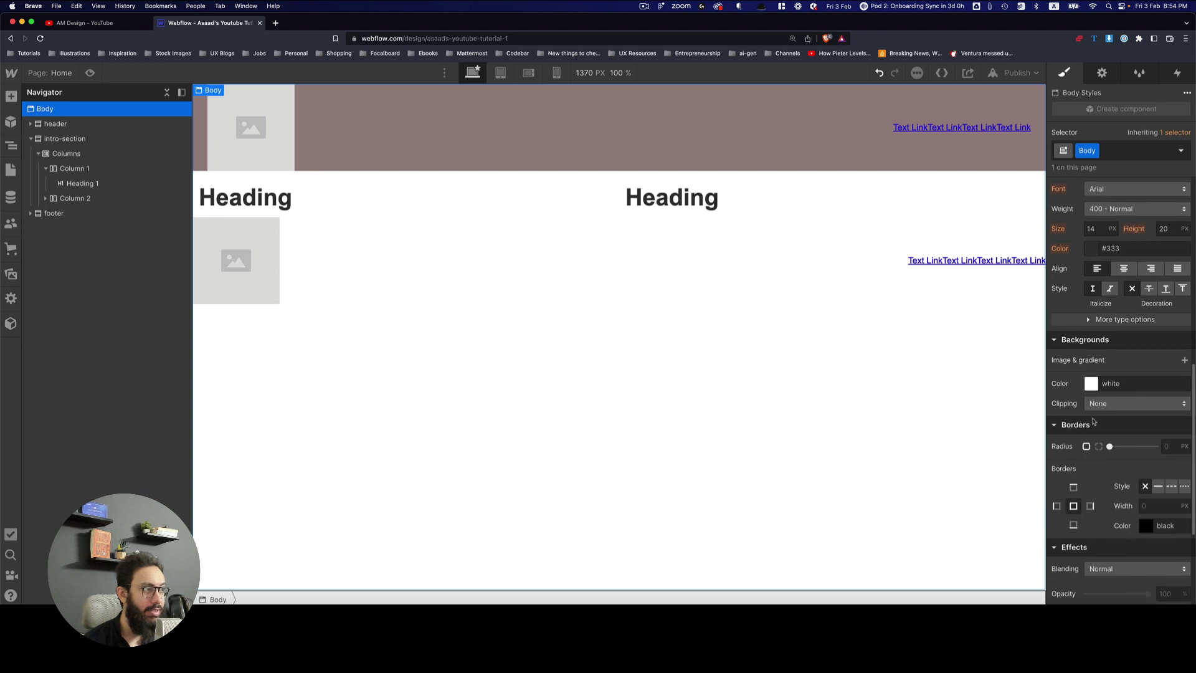
left_click(1092, 383)
left_click(1121, 243)
left_click_drag(1121, 243, 1068, 202)
left_click(918, 179)
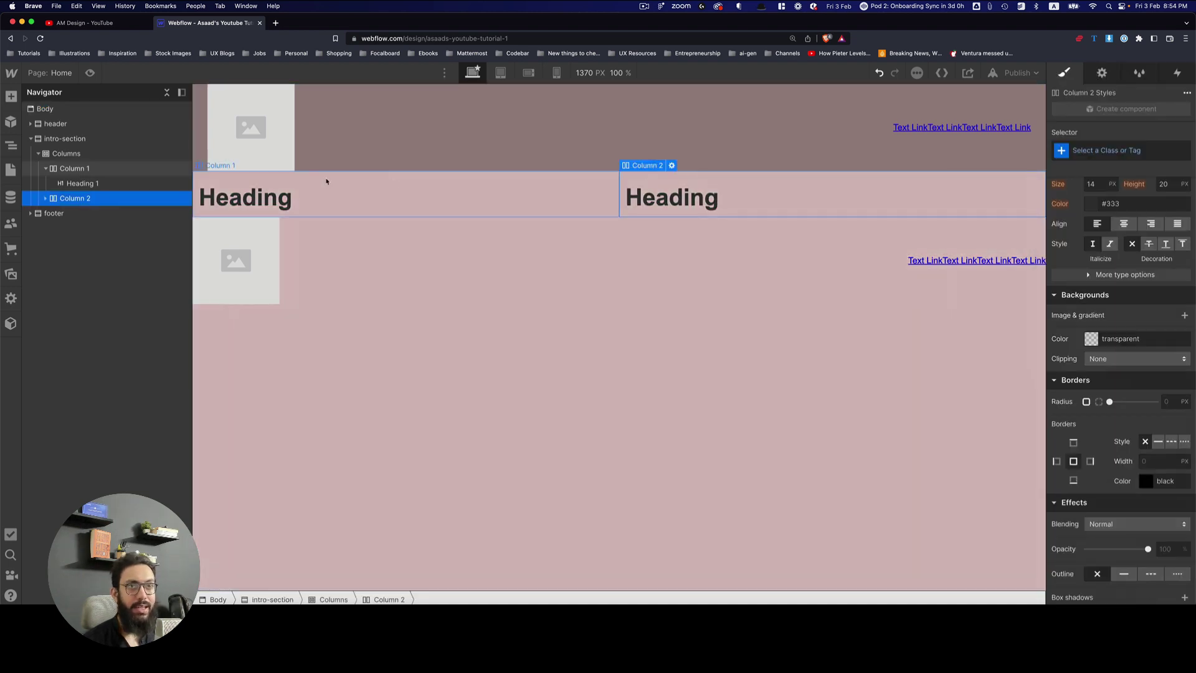
Collapse intro-section in the Navigator, and set its flex child sizing to Grow if possible
left_click(56, 153)
left_click(39, 154)
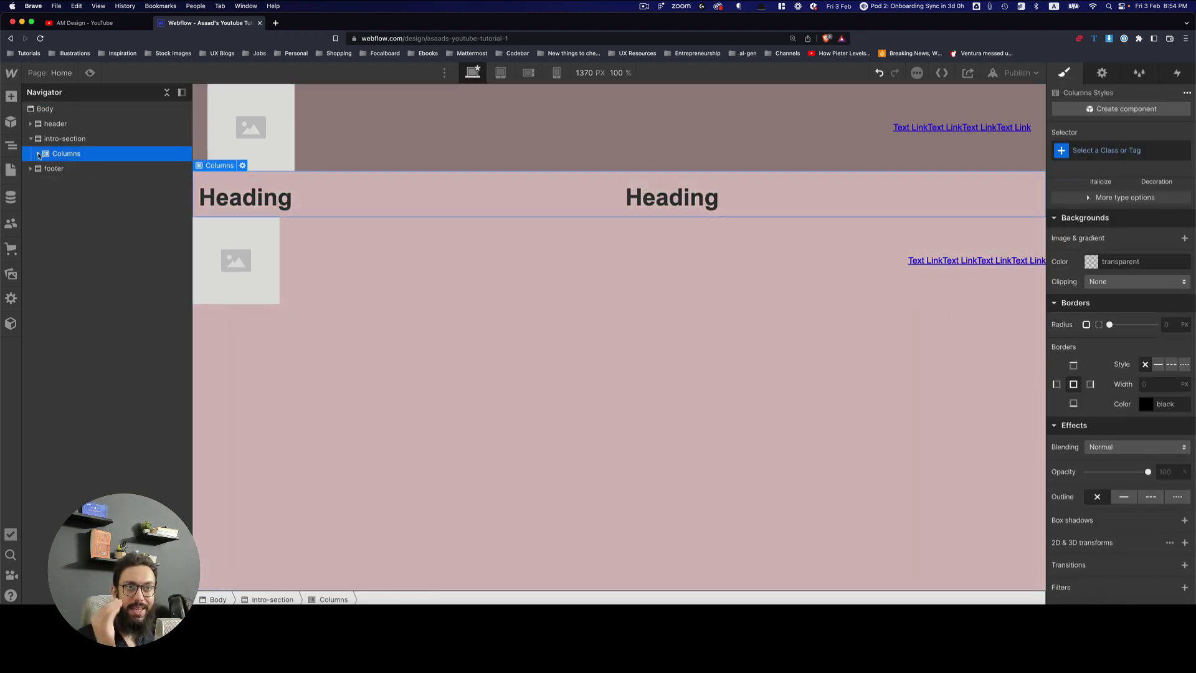
left_click(30, 138)
left_click(62, 139)
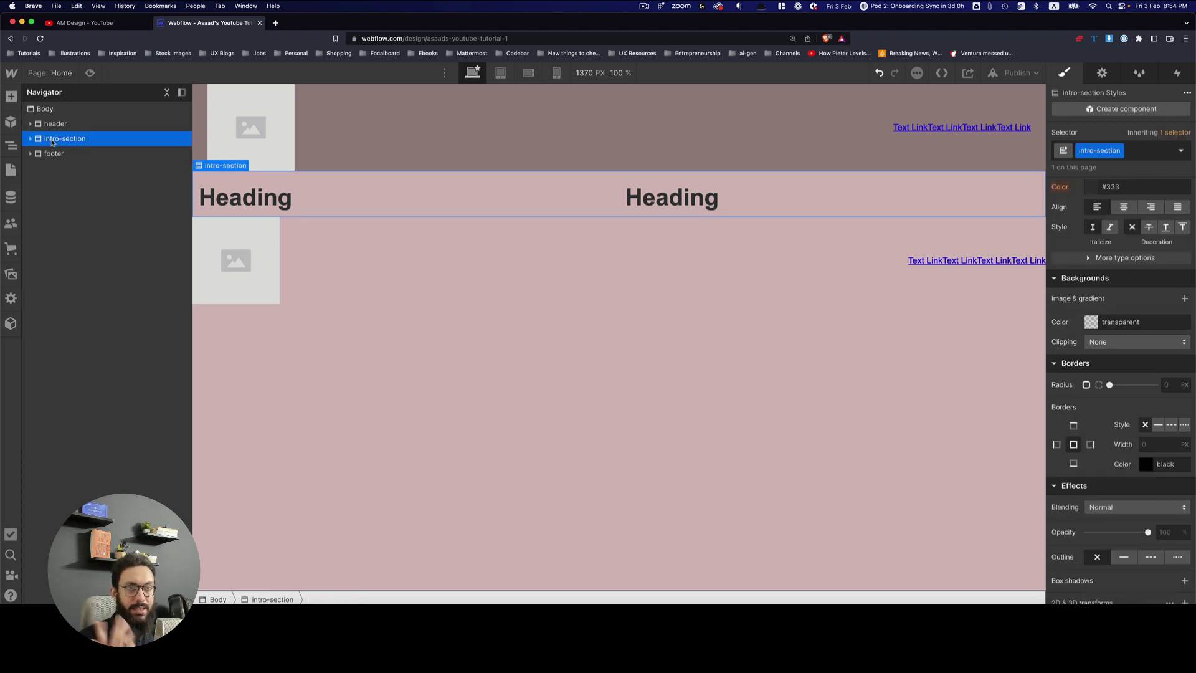
scroll(1179, 305, "up", 5)
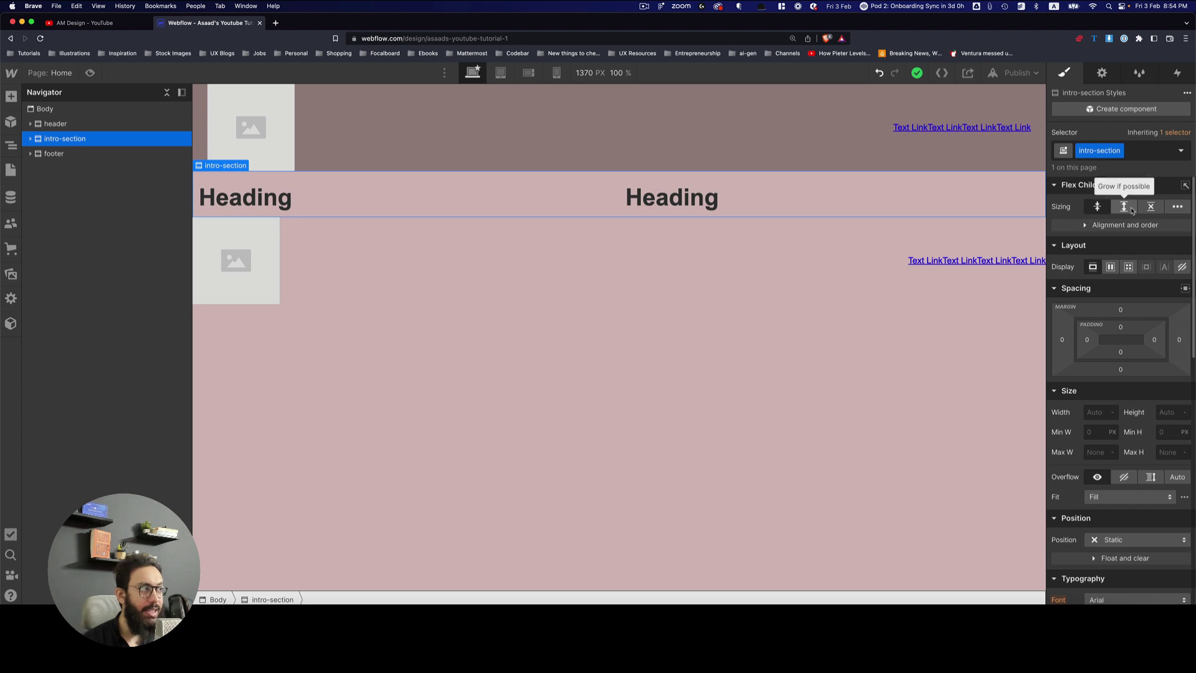
left_click(1125, 207)
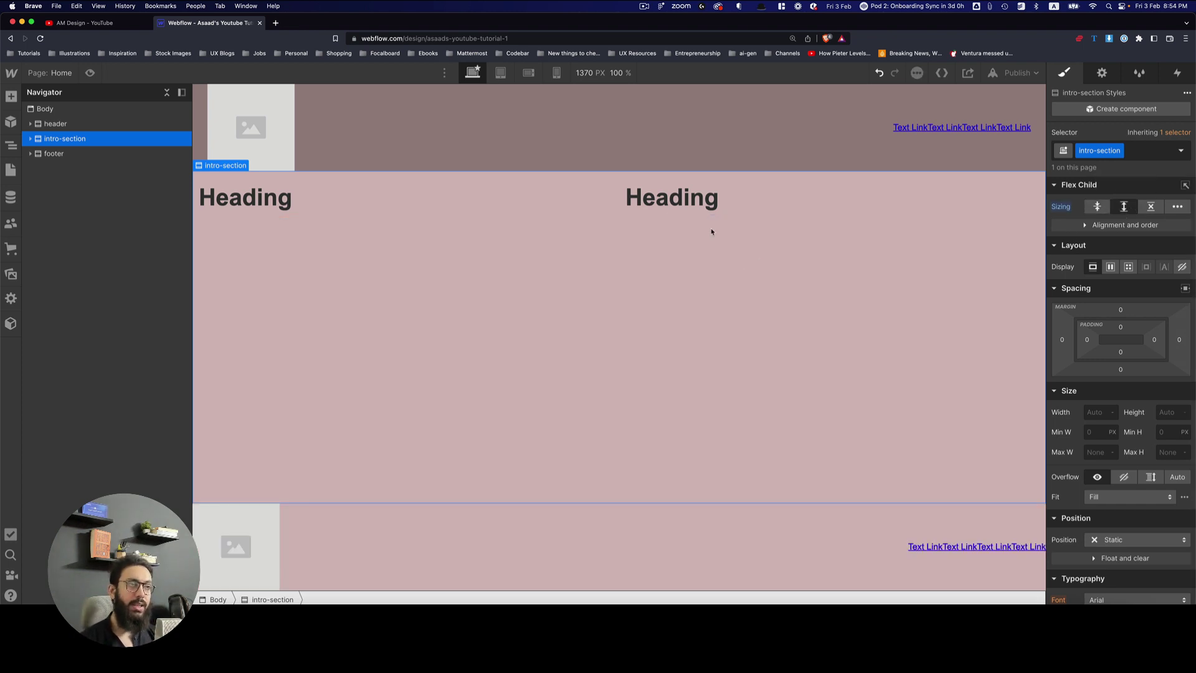
Paste twelve copies of the heading into the second column, and check where the footer sits below the content
left_click(695, 200)
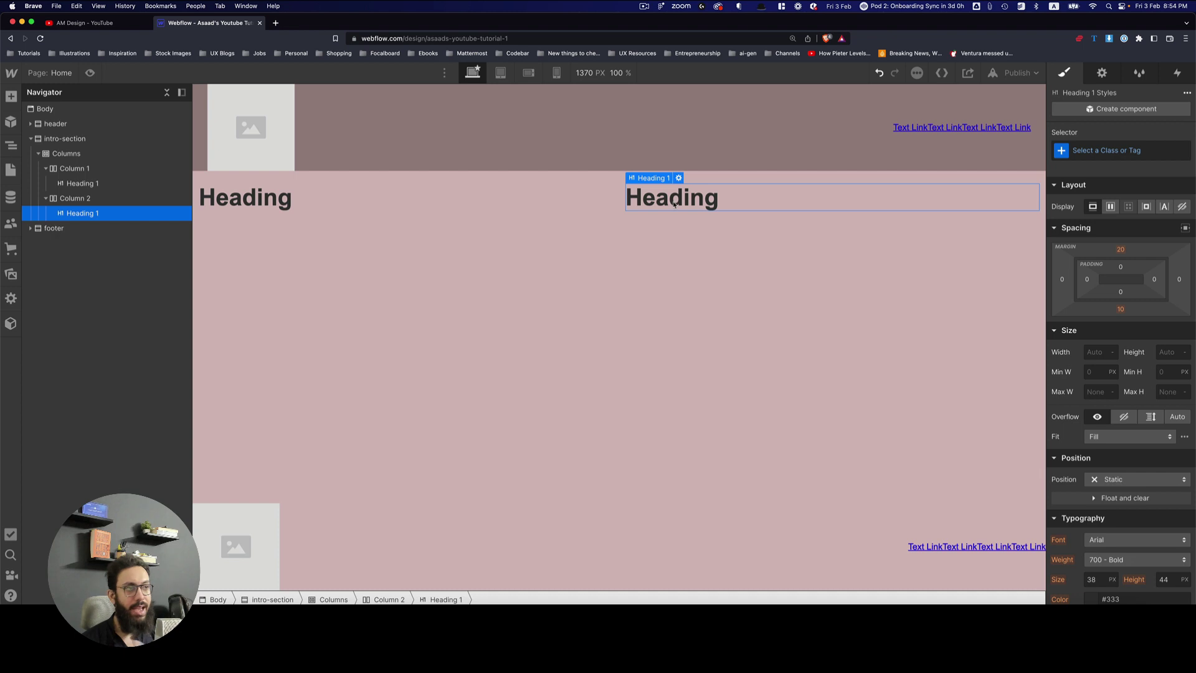
left_click(668, 244)
left_click(693, 200)
key("super+v")
key("super+v")
key("super+v")
key("super+v")
key("super+v")
key("super+v")
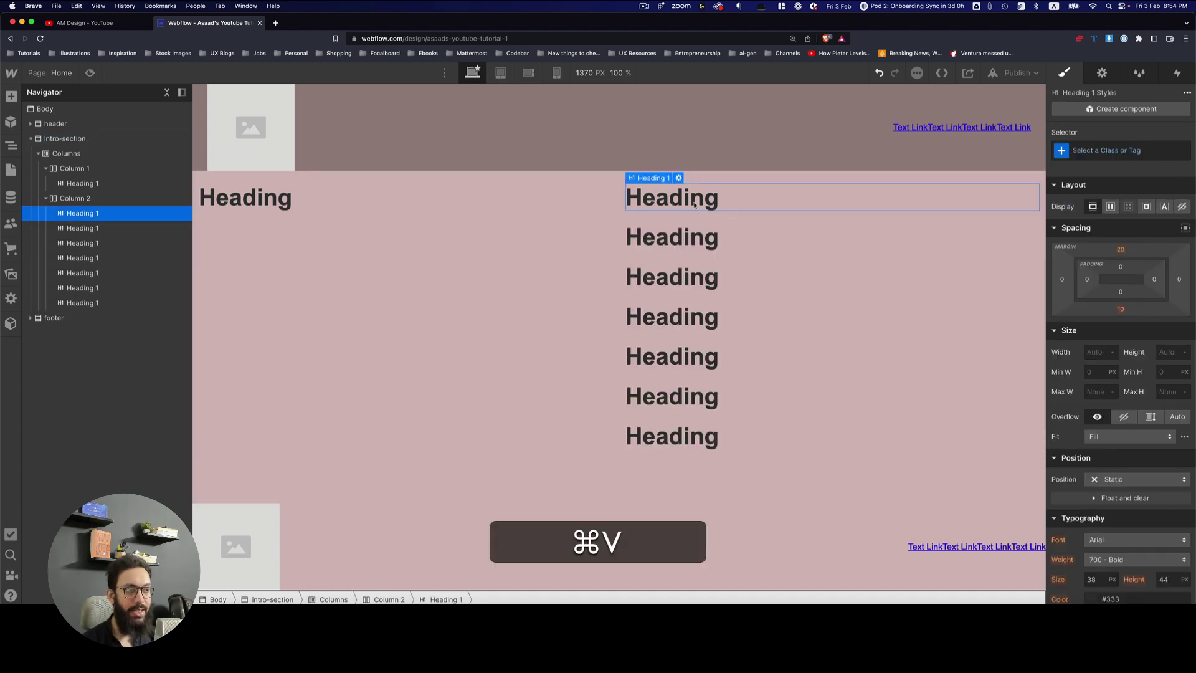
key("super+v")
key("super+v")
key("super+v")
key("super+v")
key("super+v")
key("super+v")
scroll(540, 294, "down", 3)
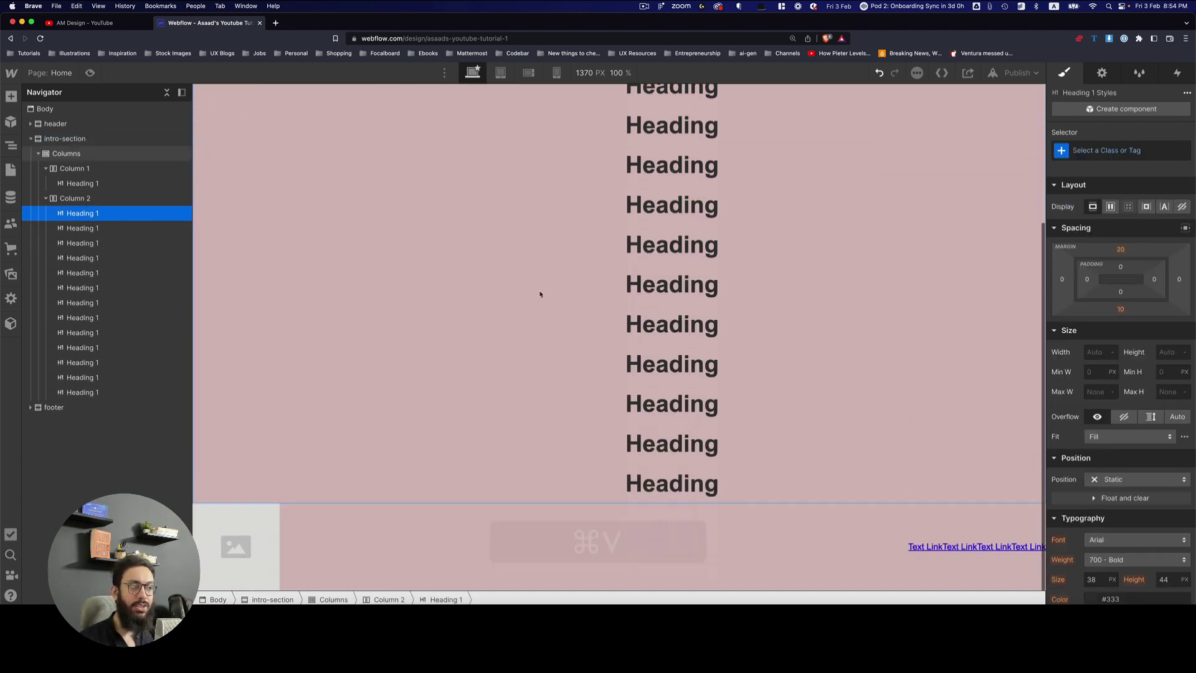
scroll(541, 294, "up", 3)
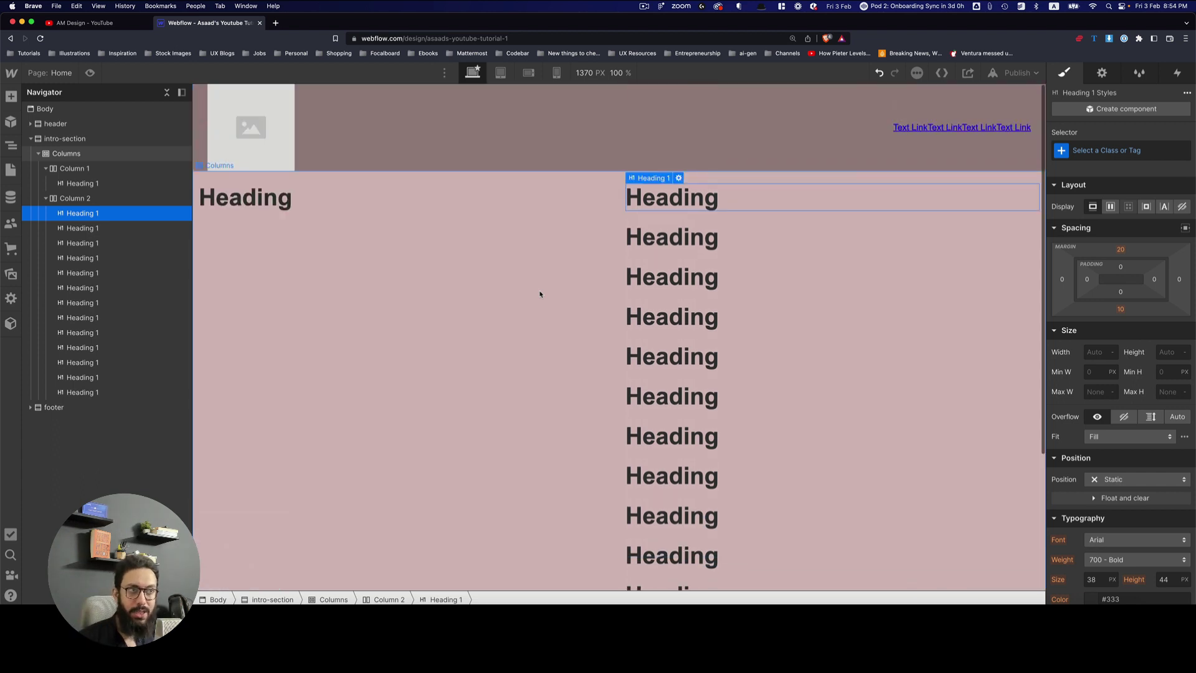
scroll(540, 294, "down", 3)
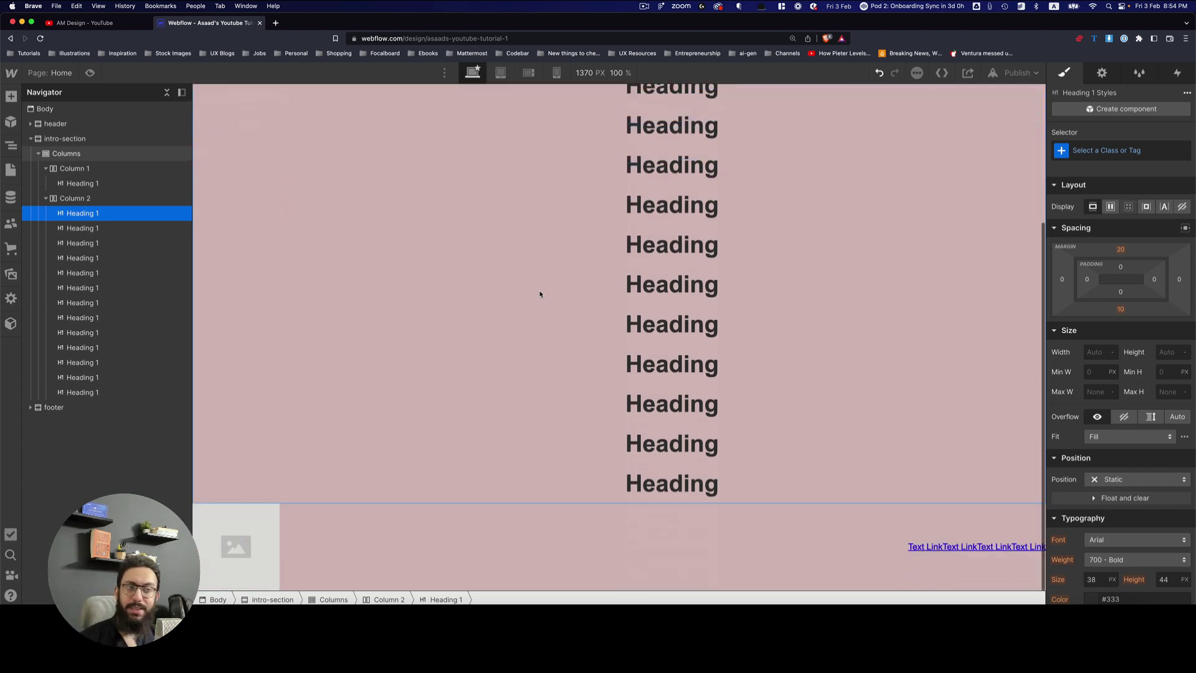
left_click(365, 529)
scroll(364, 527, "up", 3)
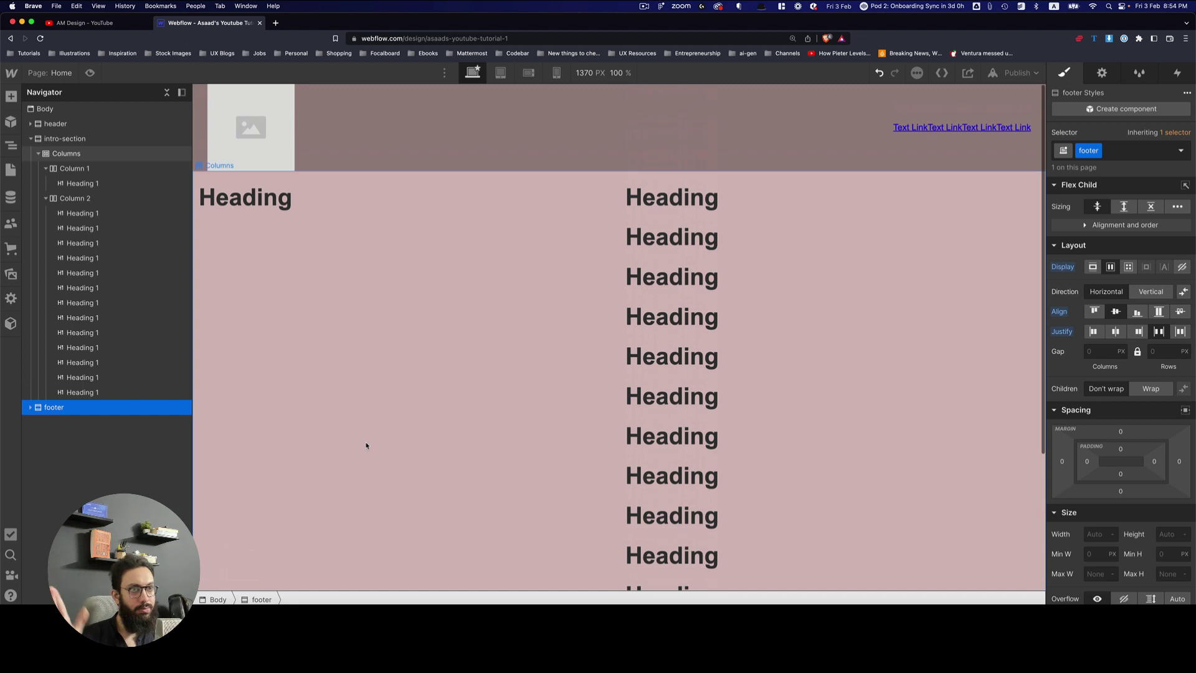
Cut seven of the duplicated headings out of the second column, starting with the third one
left_click(643, 386)
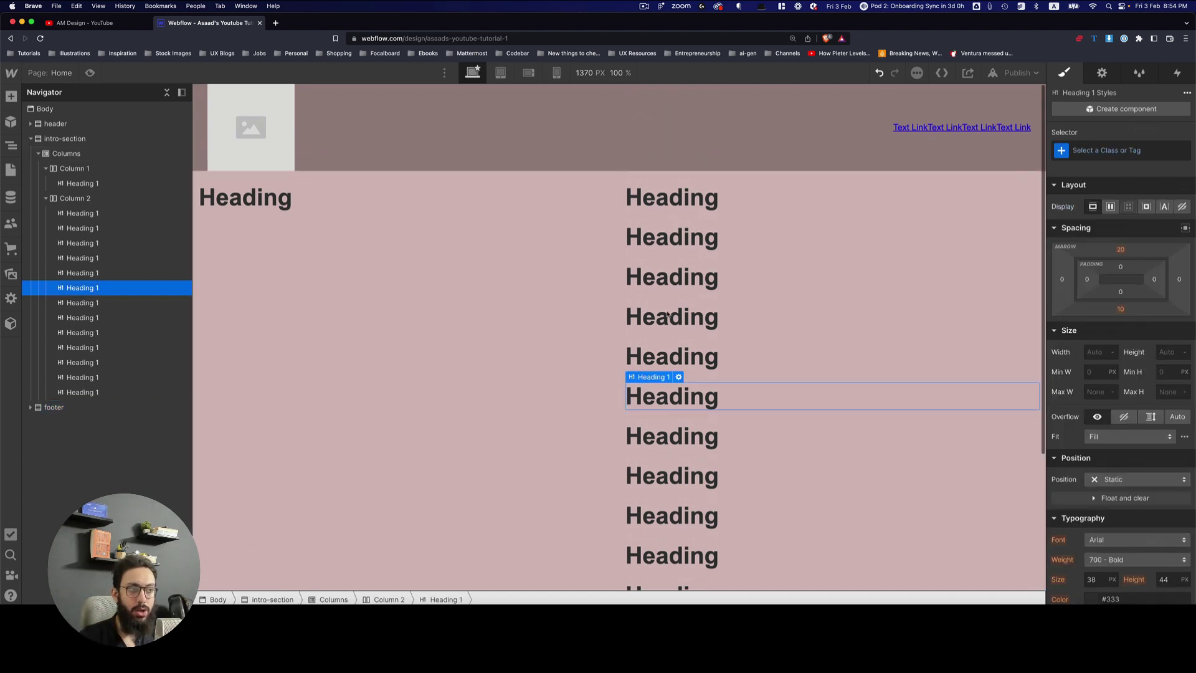
left_click(668, 284)
key("super+x")
key("super+x")
key("super+x")
key("super+x")
key("super+x")
key("super+x")
key("super+x")
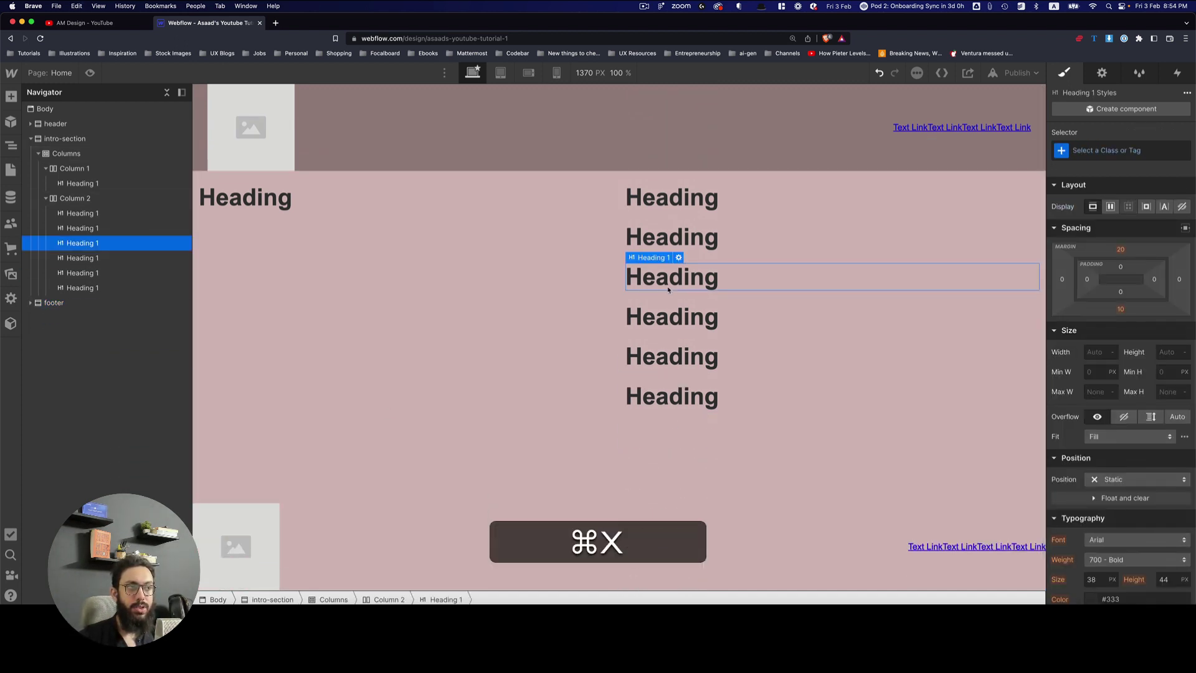
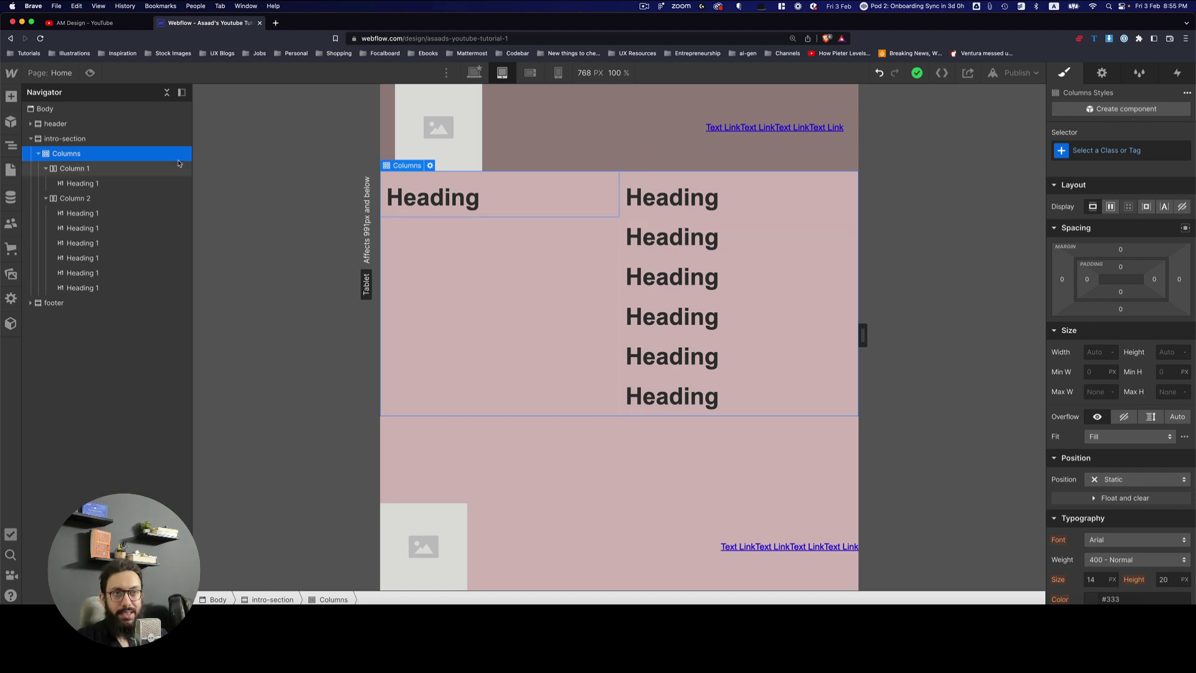
Set the Columns element in intro-section to stack on Tablet Portrait, and check the layout at the tablet and mobile landscape breakpoints
left_click(1101, 80)
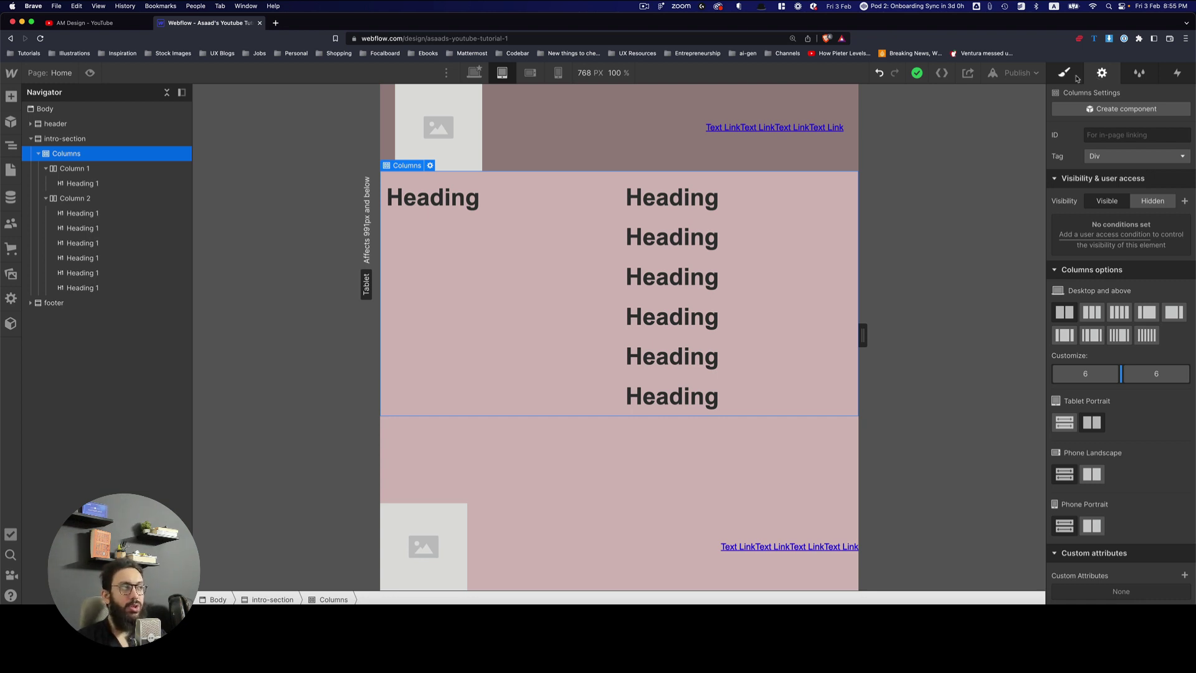
key("s")
key("d")
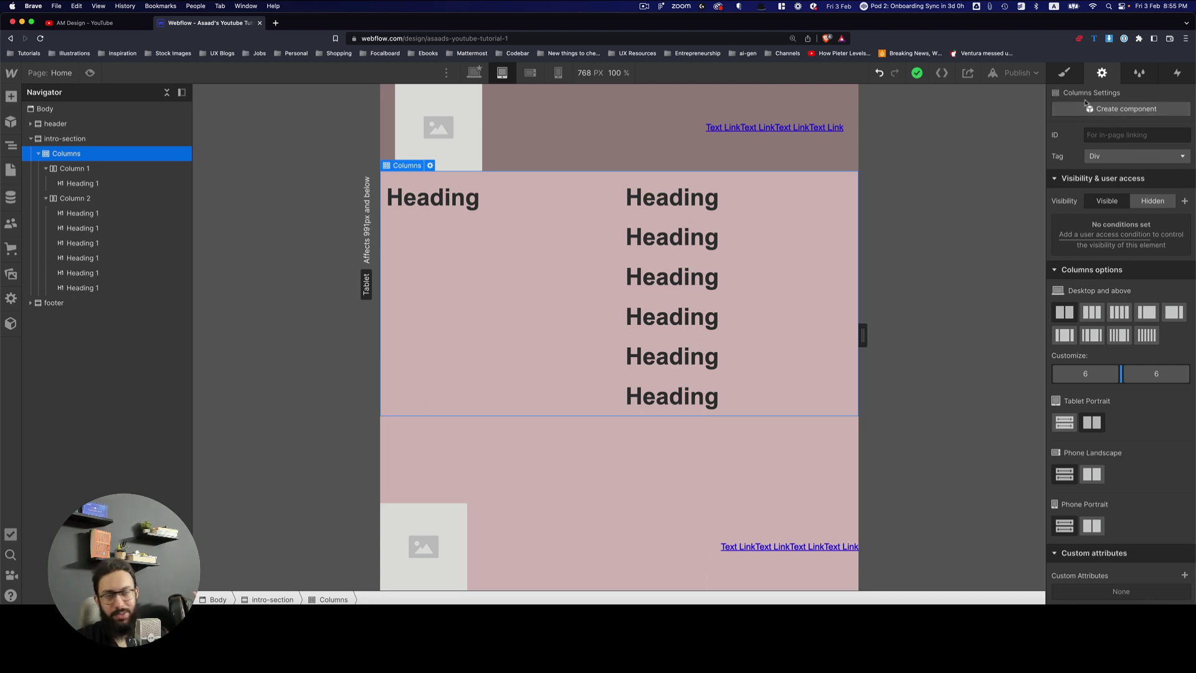
key("s")
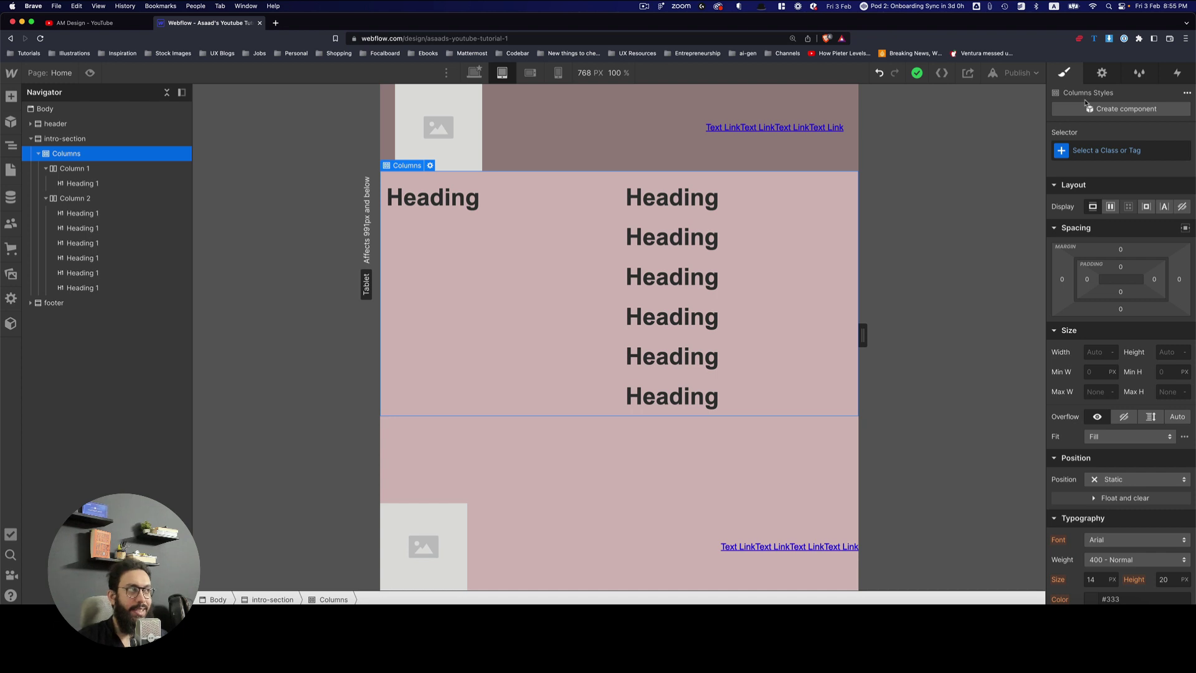
key("d")
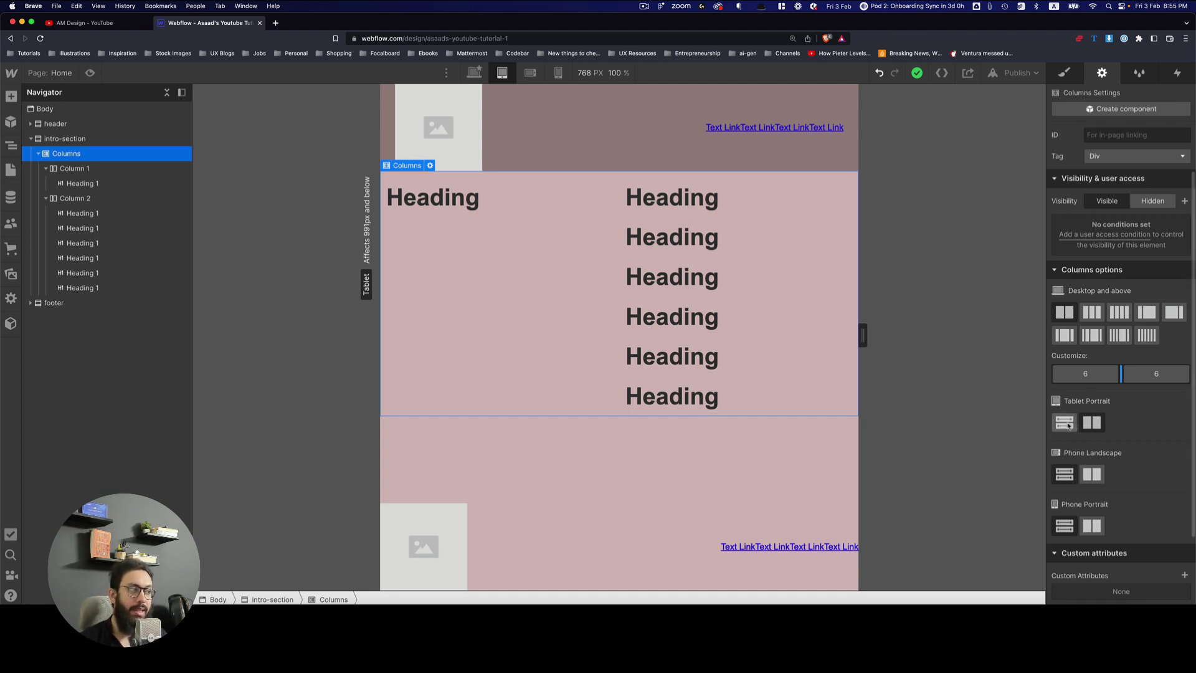
key("shift+1")
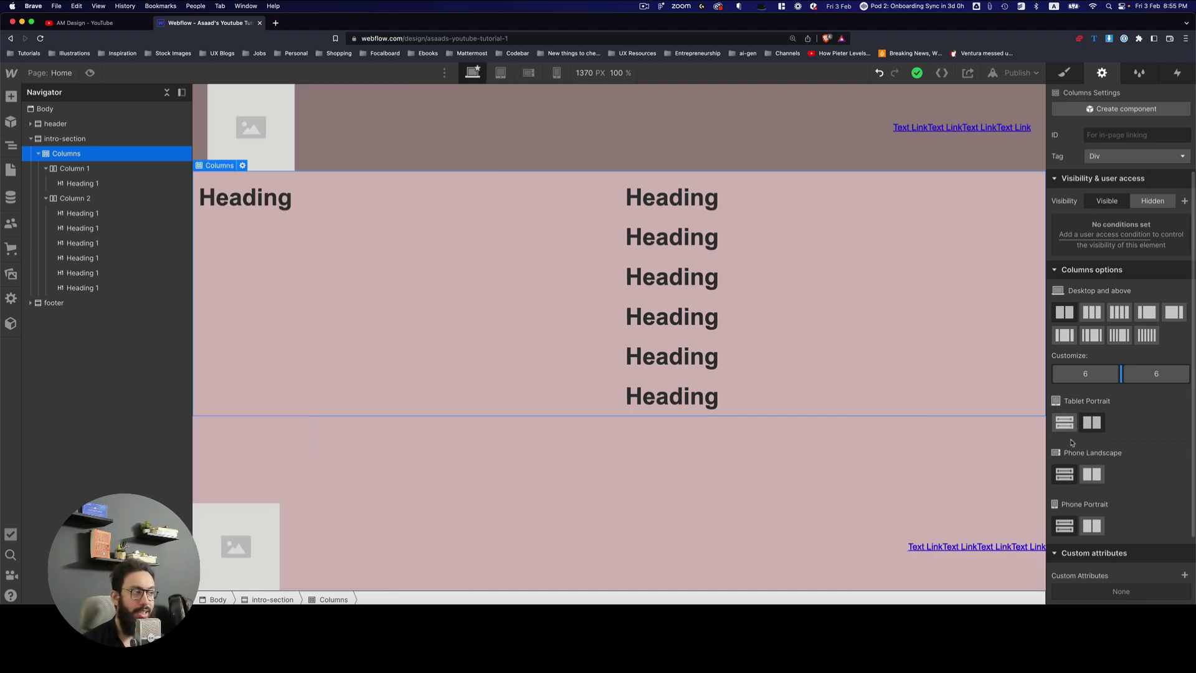
left_click(1069, 425)
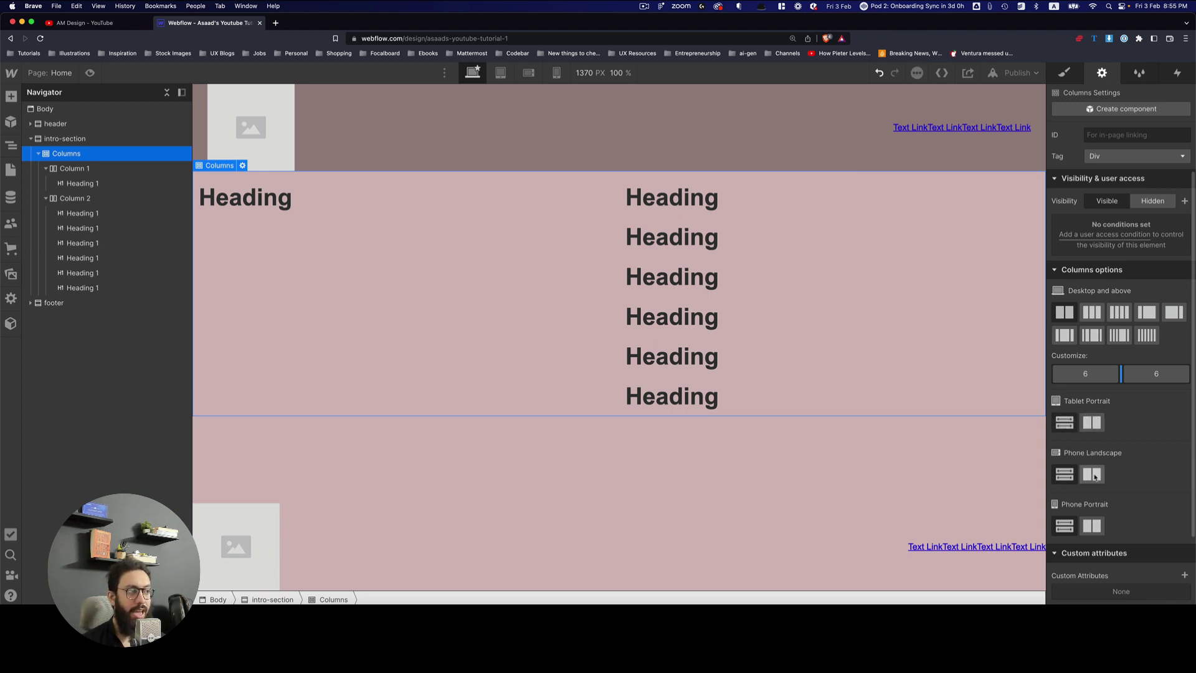
key("2")
key("3")
key("2")
Change the first column's heading text to "First" and the second column's top heading to "Second"
left_click(460, 201)
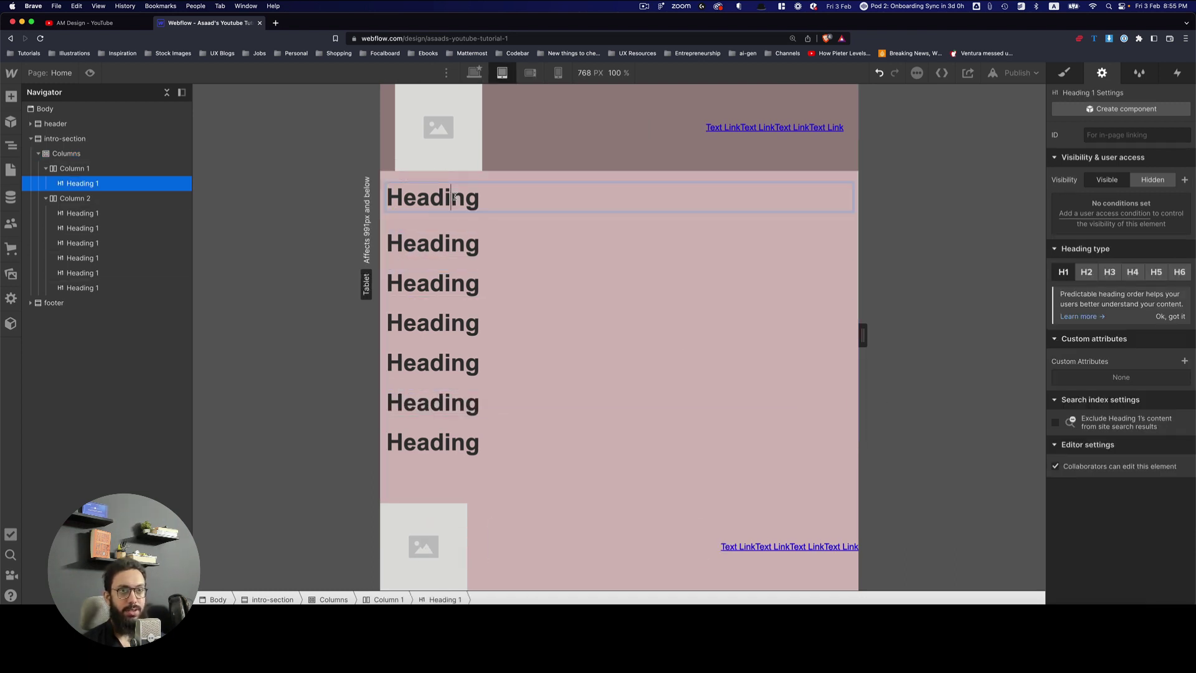
key("shift+super+a")
type("First")
key("Escape")
left_click(433, 243)
type("Second")
key("Escape")
Check the order of the First and Second headings across the desktop, tablet and mobile breakpoints, ending on desktop
key("1")
key("2")
key("3")
key("2")
key("4")
key("1")
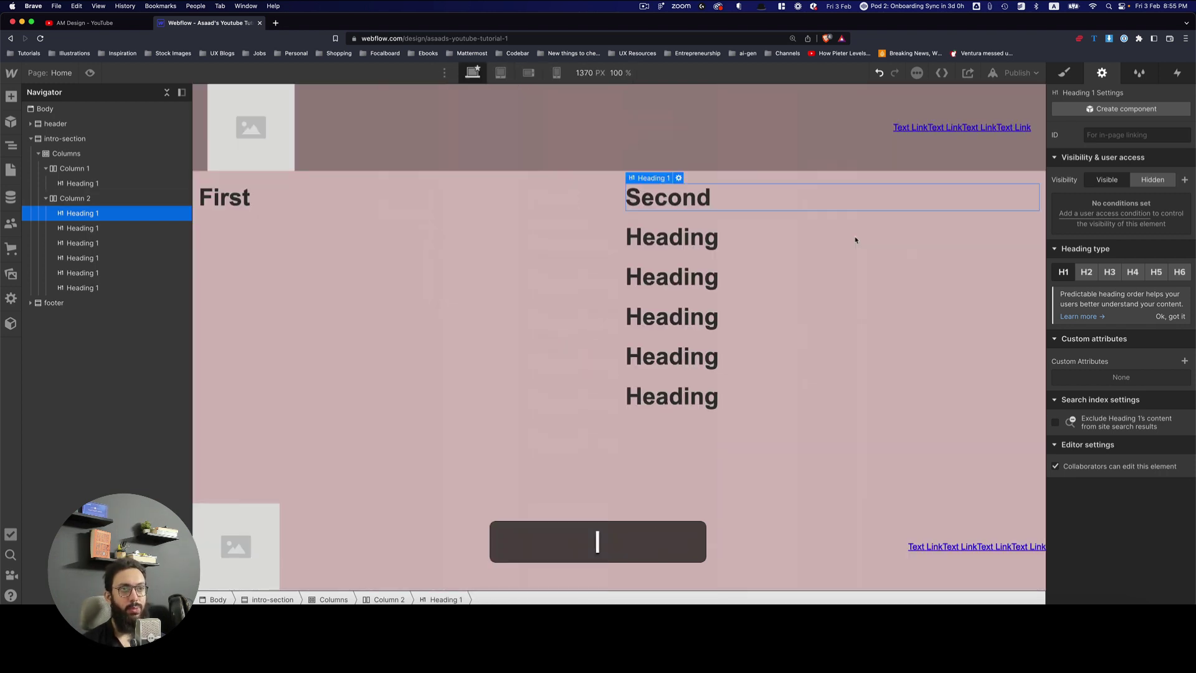
Select the header, compare it on desktop and tablet, and set its flex direction to Vertical at the mobile landscape breakpoint
left_click(314, 198)
left_click(1070, 74)
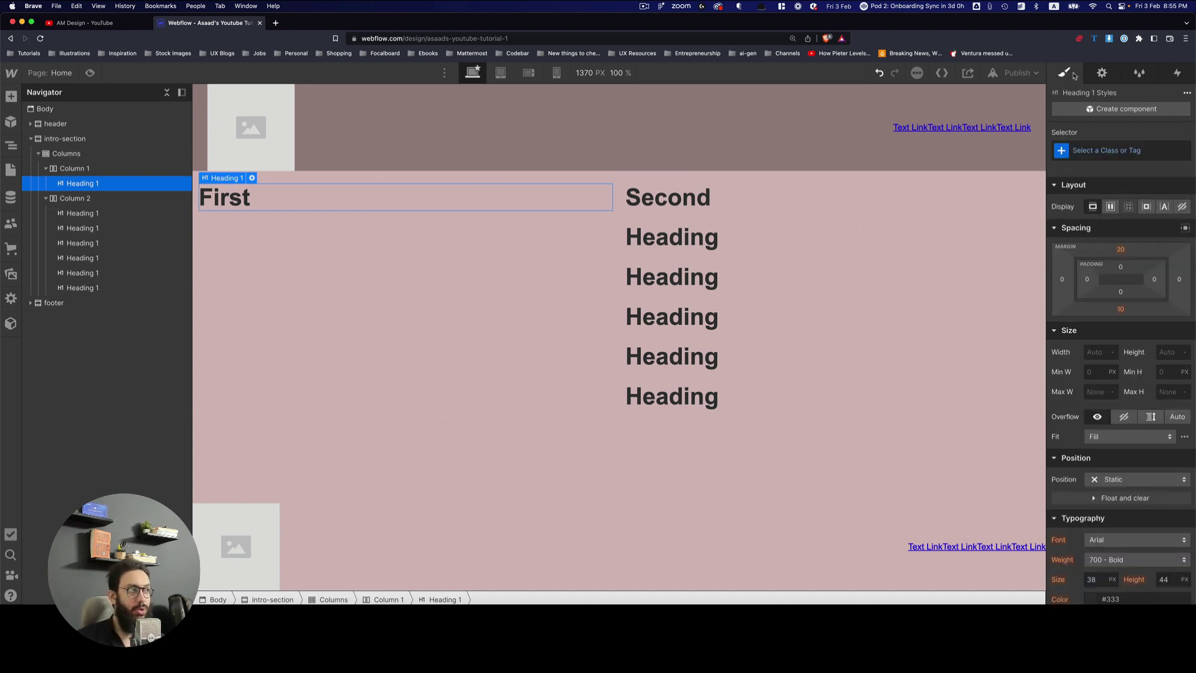
left_click(826, 125)
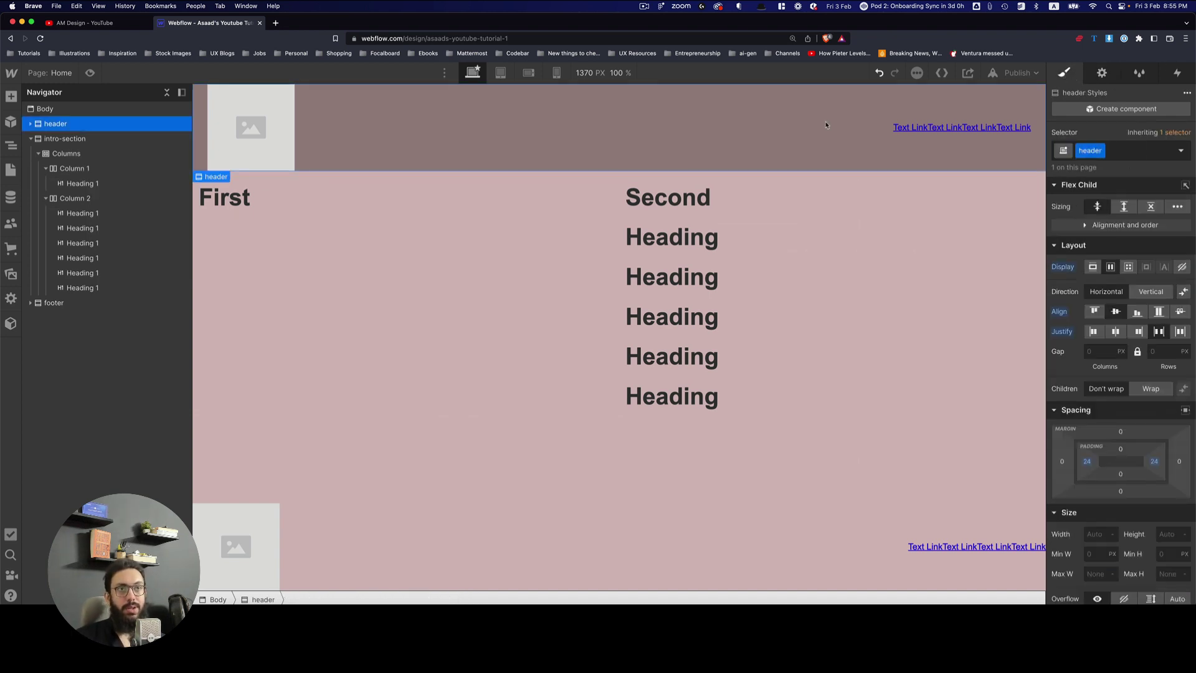
key("2")
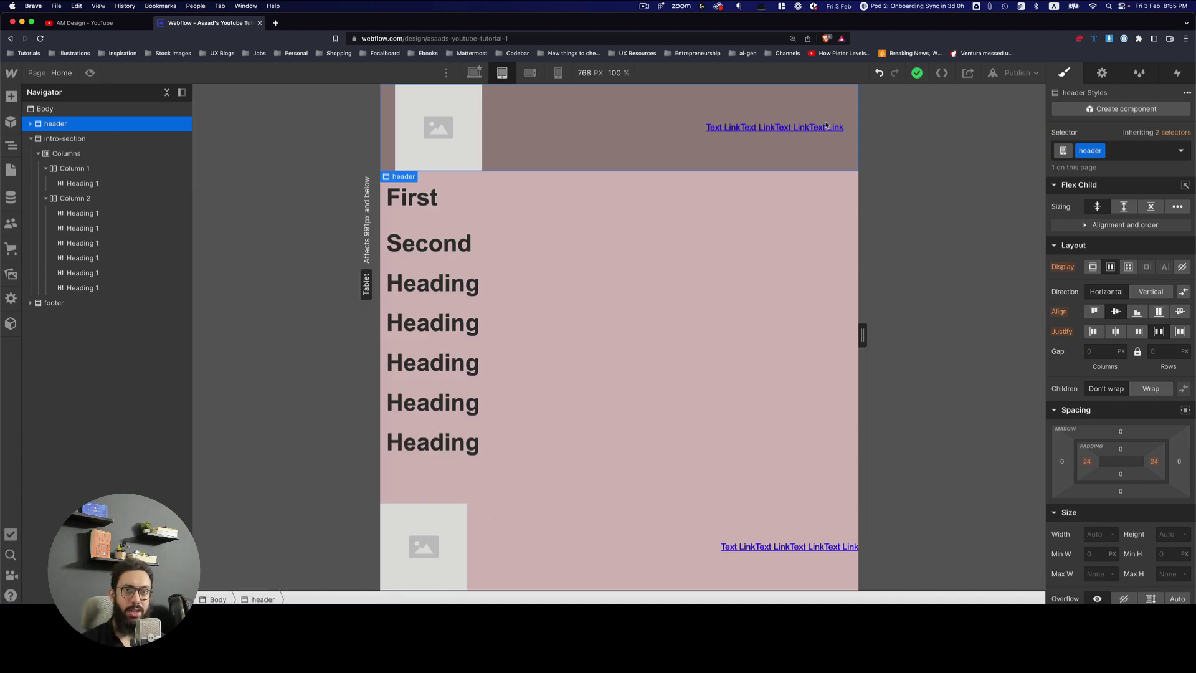
key("1")
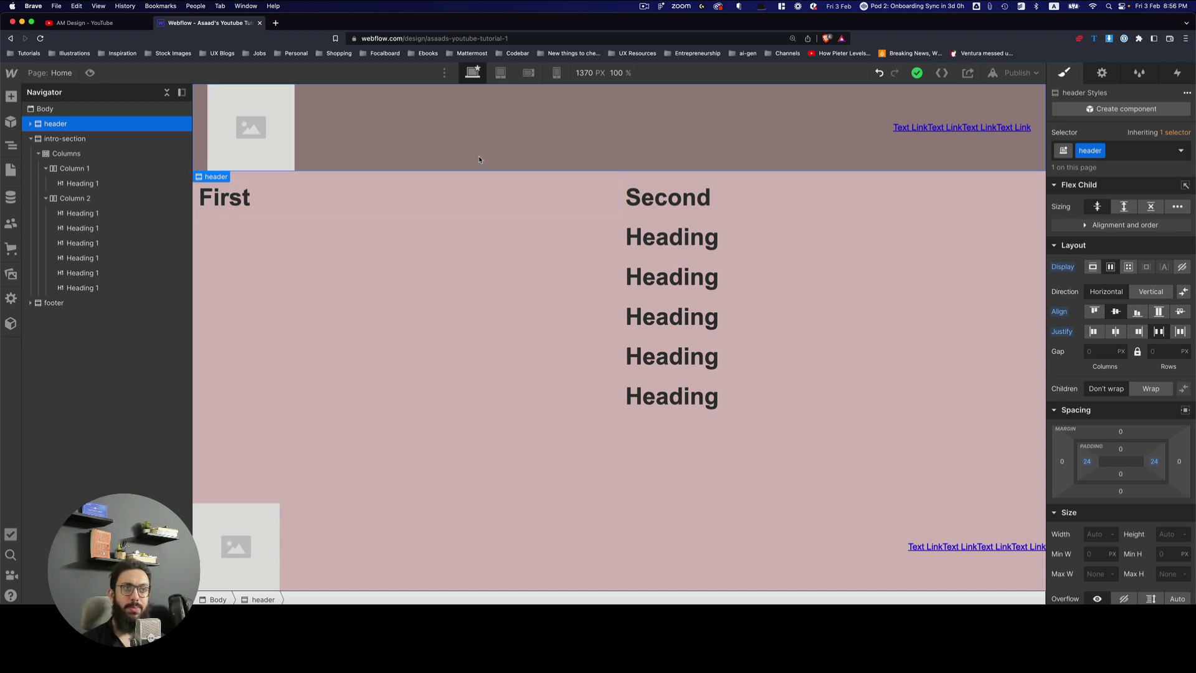
key("3")
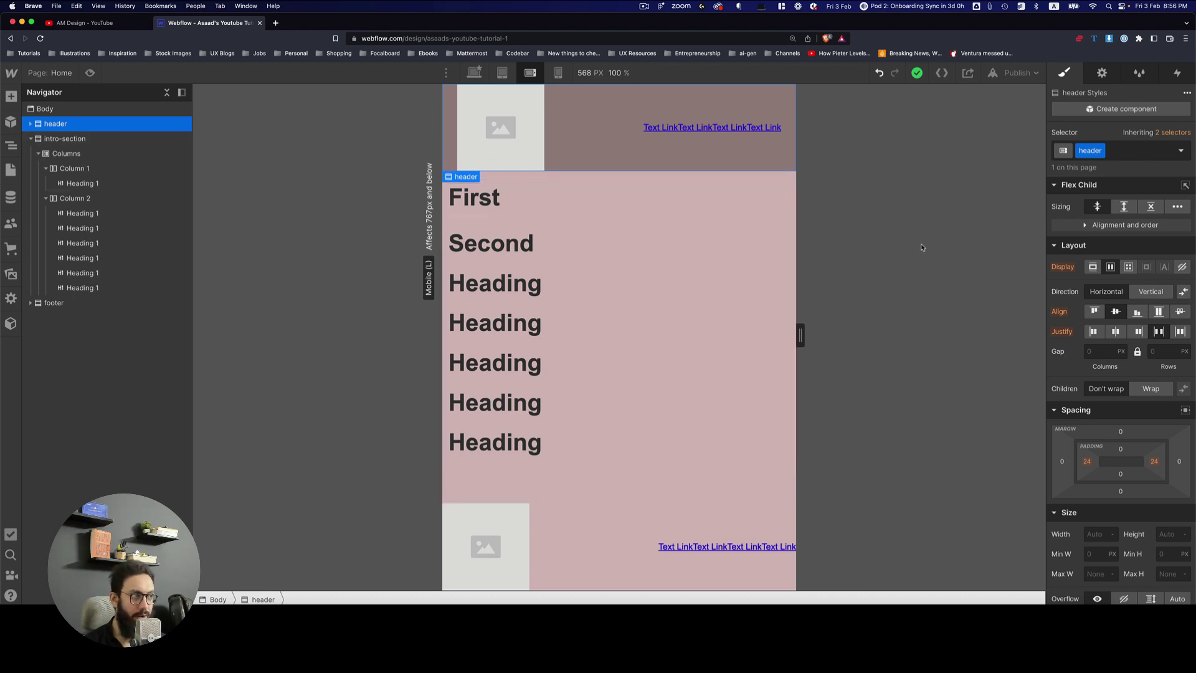
left_click(1144, 291)
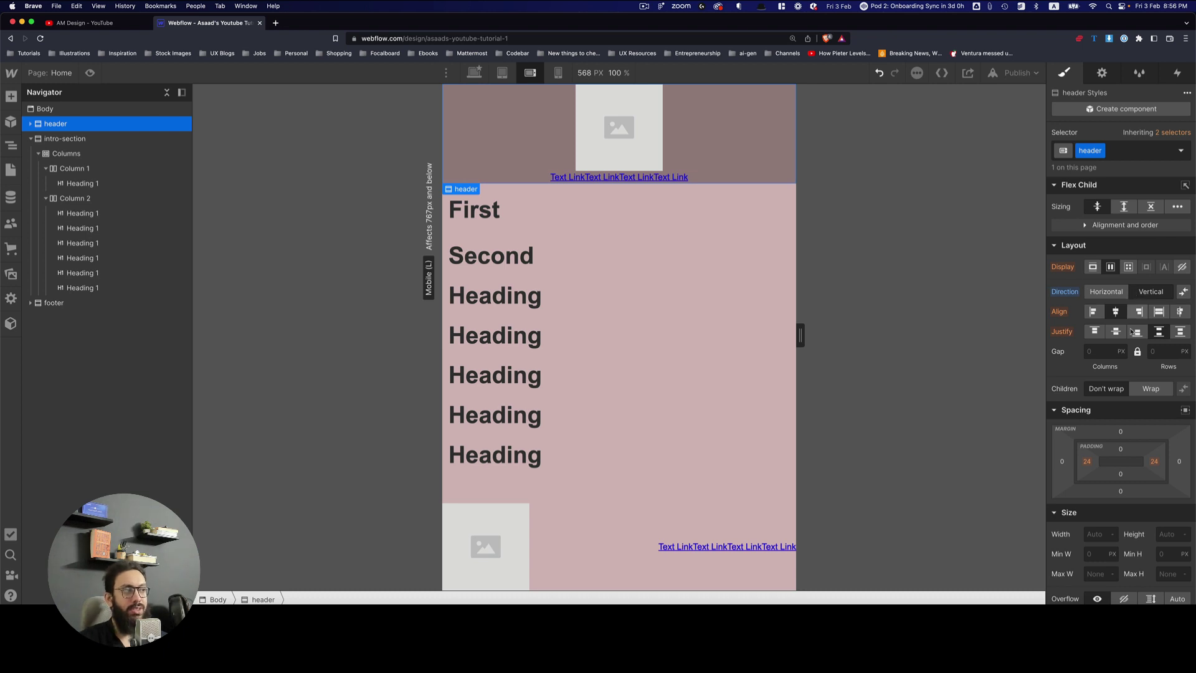
Set the header's top and bottom padding to 24 px at the mobile landscape breakpoint
left_click(1121, 449)
type("24")
key("Return")
left_click(1120, 474)
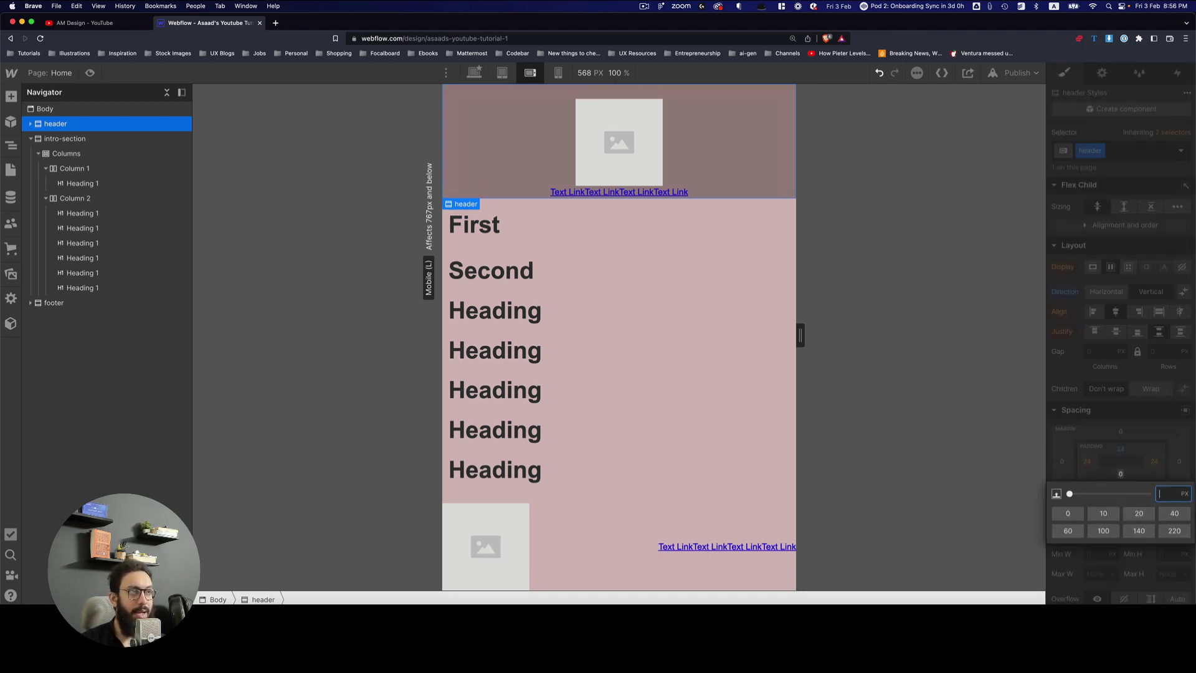
type("24")
key("Return")
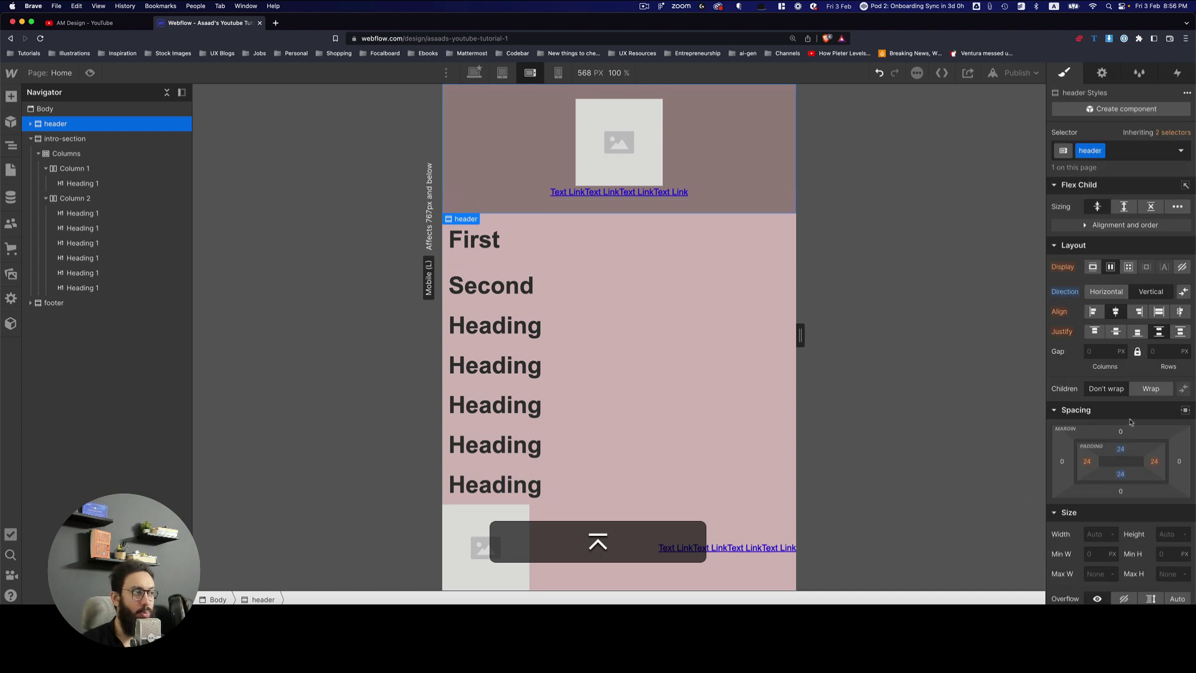
Set the header's flex gap to 24 px for both columns and rows
left_click(1101, 351)
type("24")
key("Return")
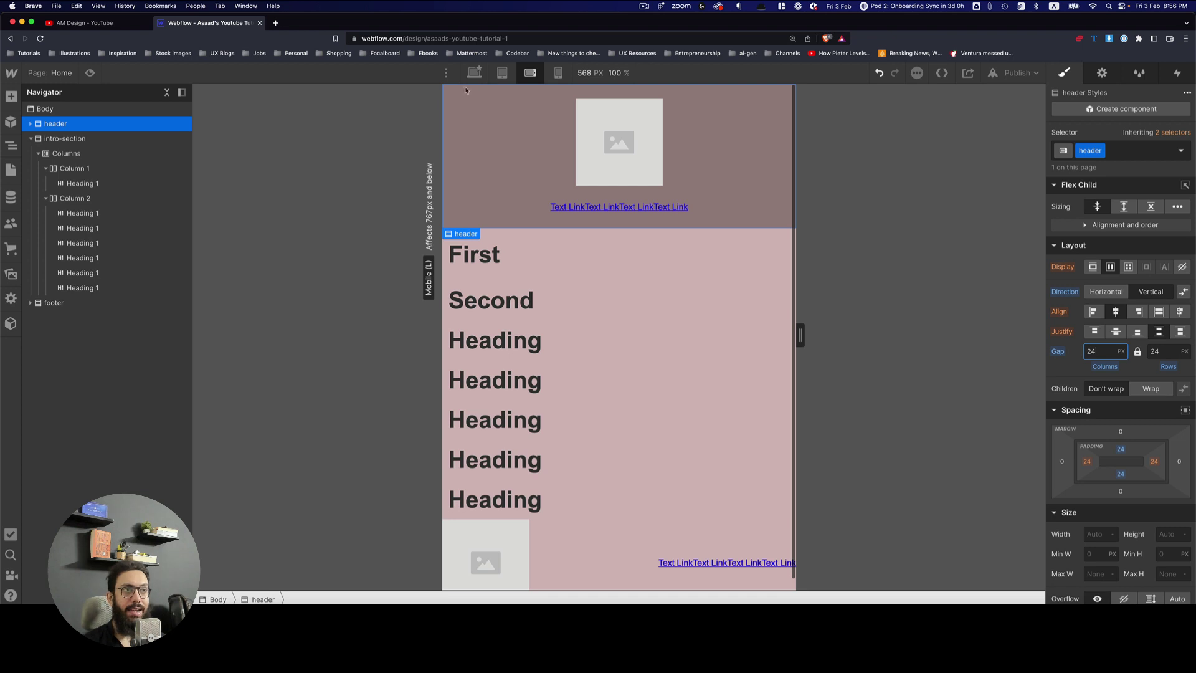
Compare the header layout at the tablet, desktop and mobile landscape breakpoints, ending on mobile landscape
left_click(502, 72)
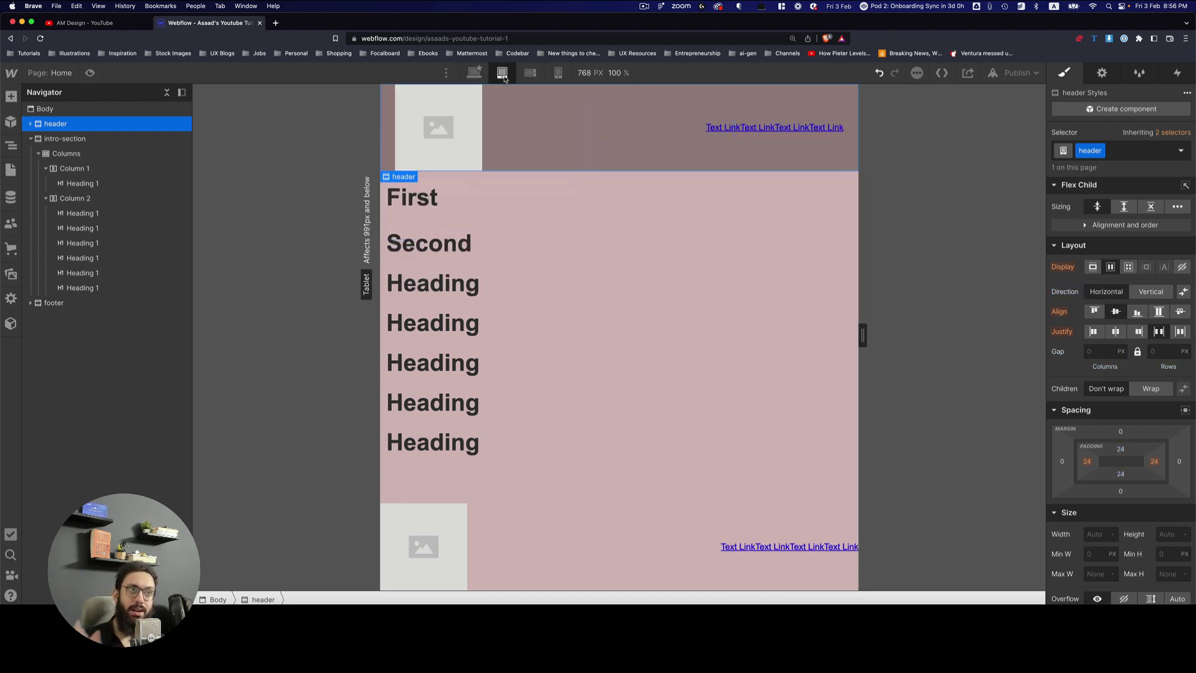
left_click(530, 73)
left_click(502, 73)
left_click(476, 72)
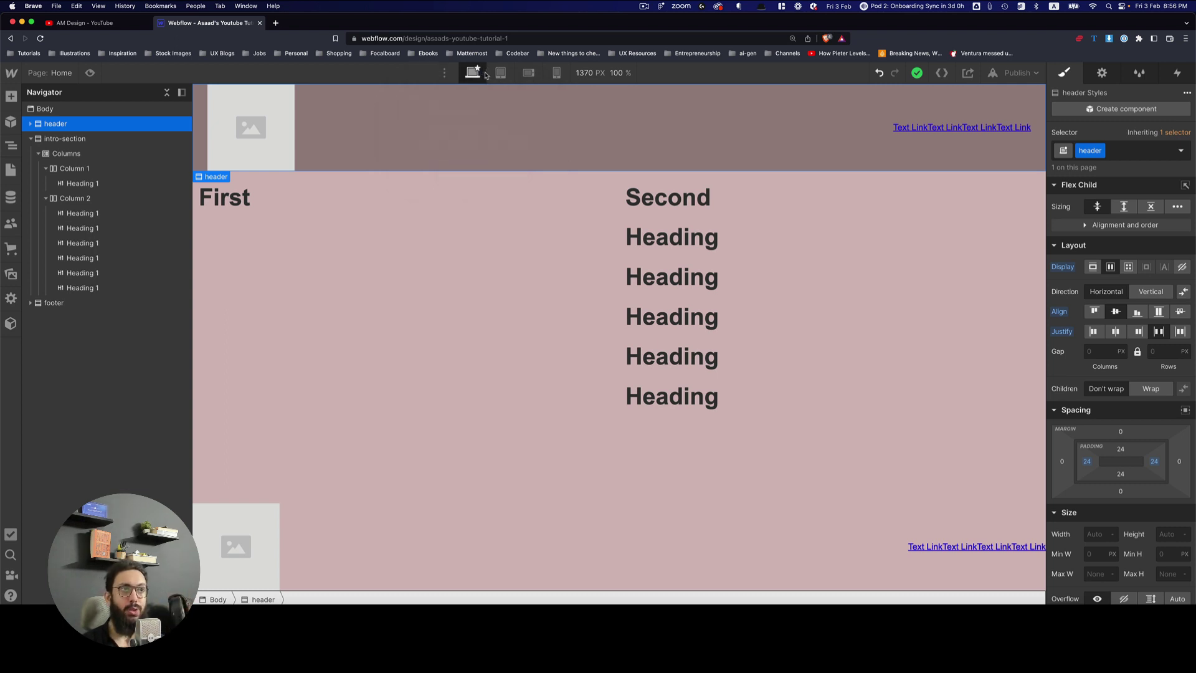
left_click(500, 73)
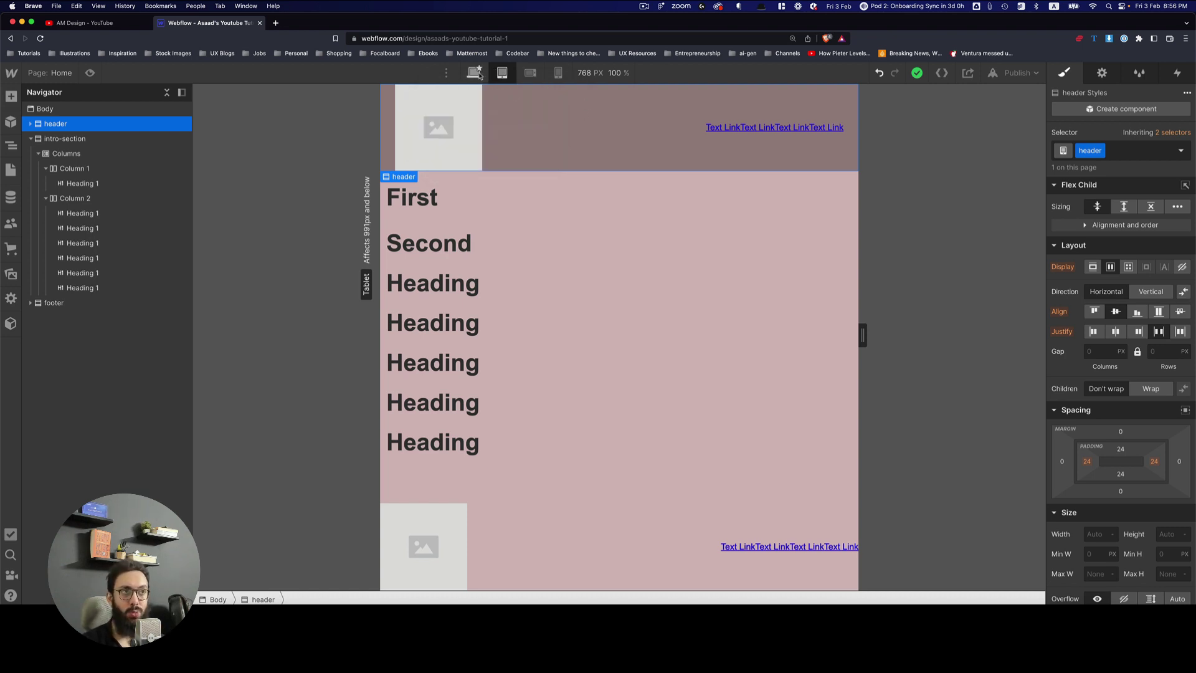
left_click(530, 73)
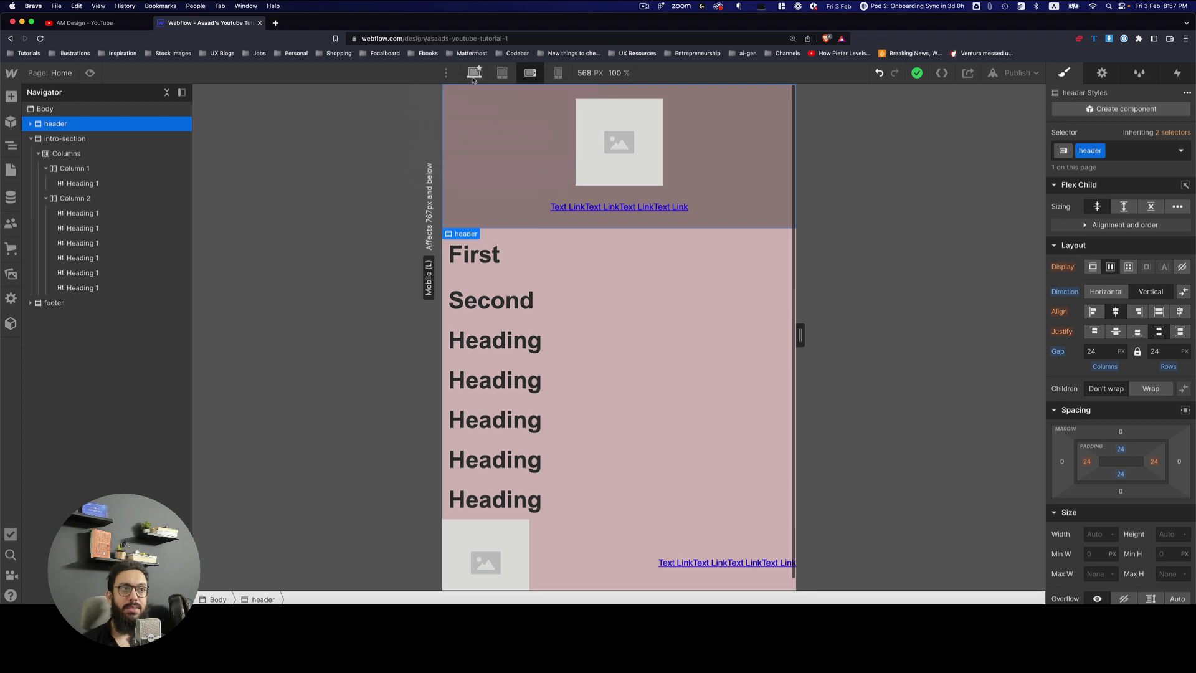
Try resetting the header's mobile landscape overrides for gap, direction, top padding and bottom padding
key("super+z")
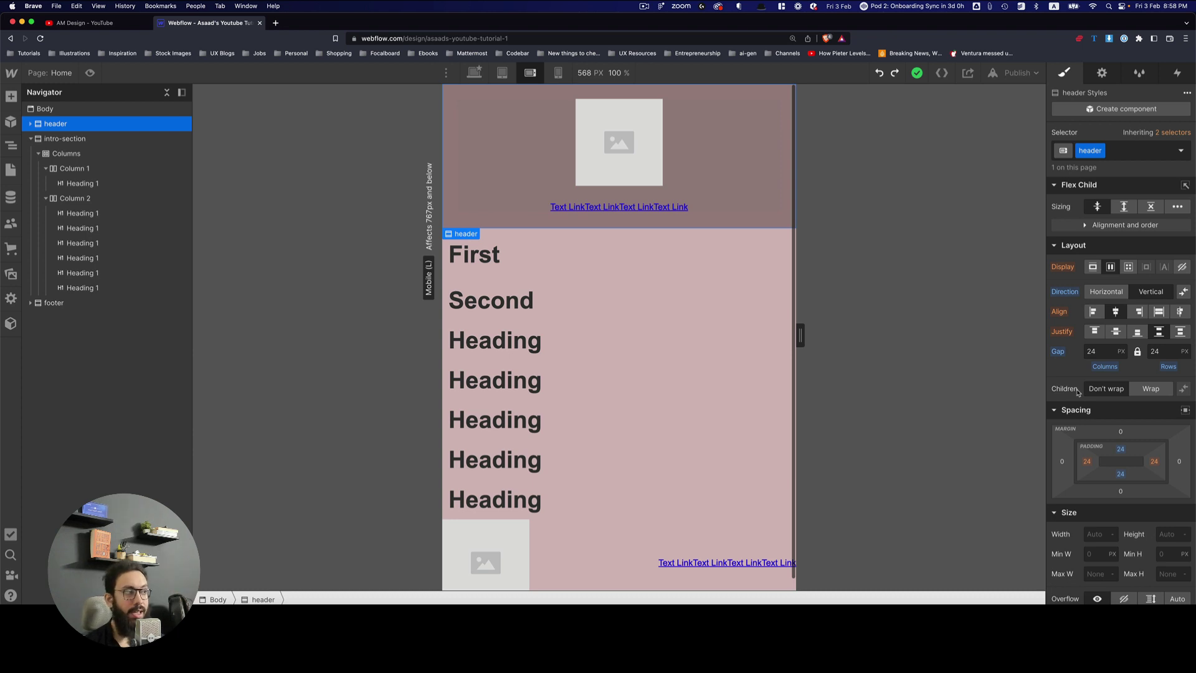
left_click(1060, 353, "alt")
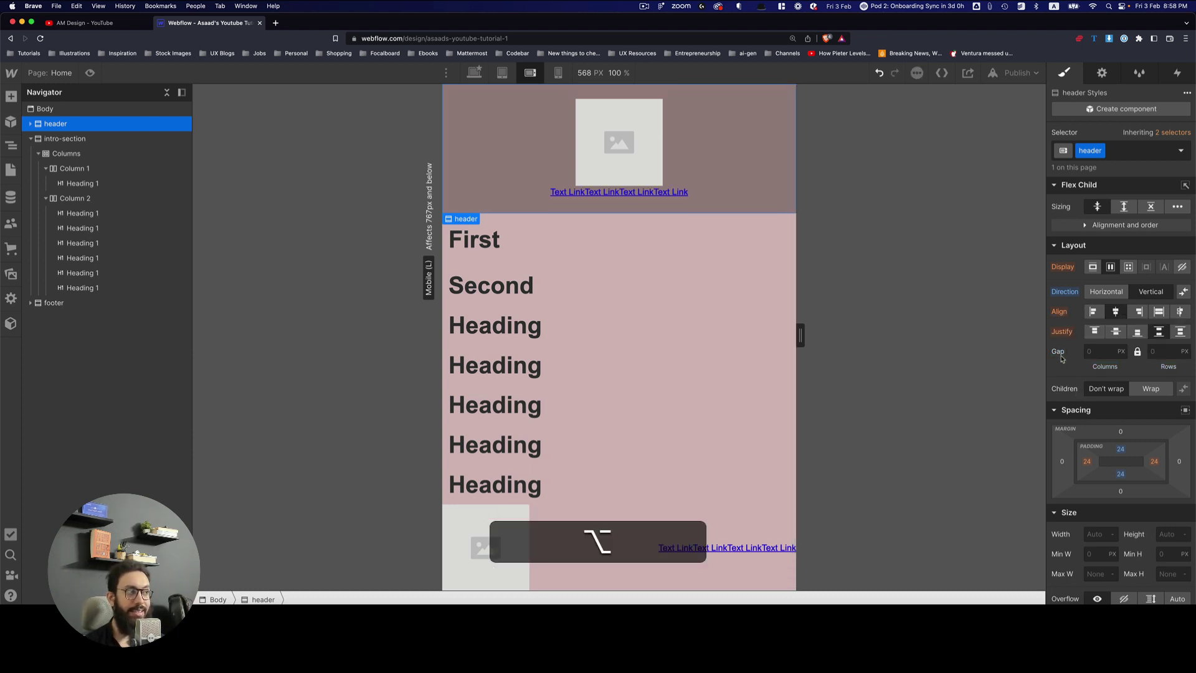
left_click(1064, 295, "alt")
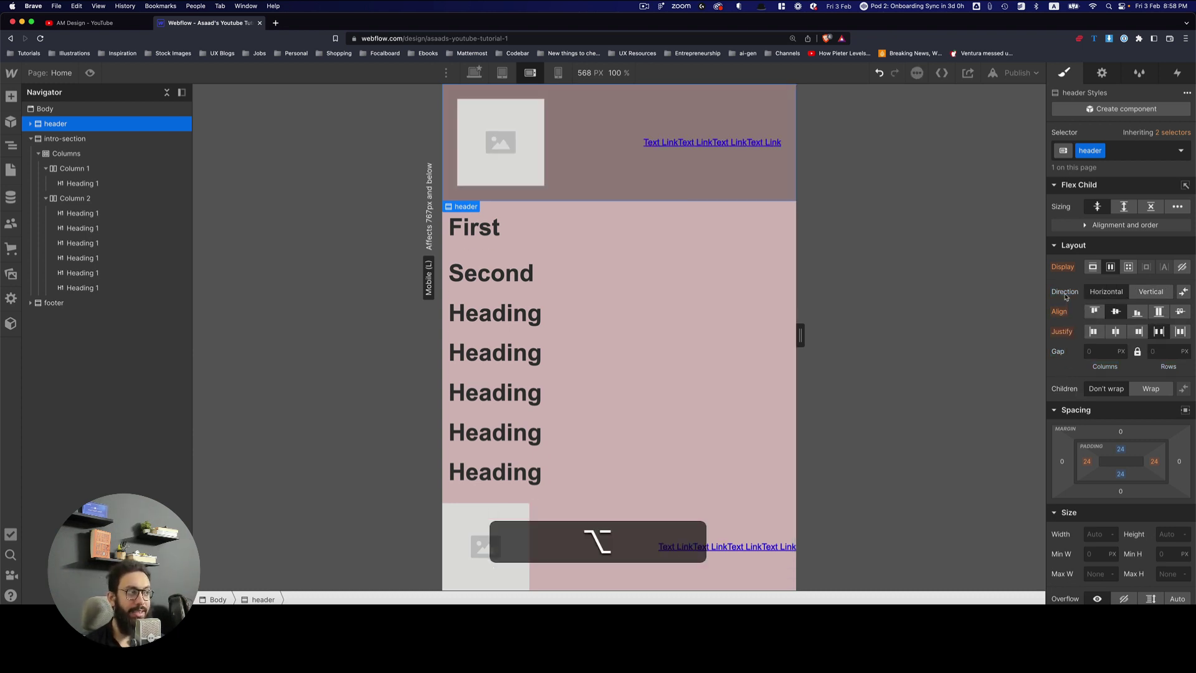
left_click(1120, 449, "alt")
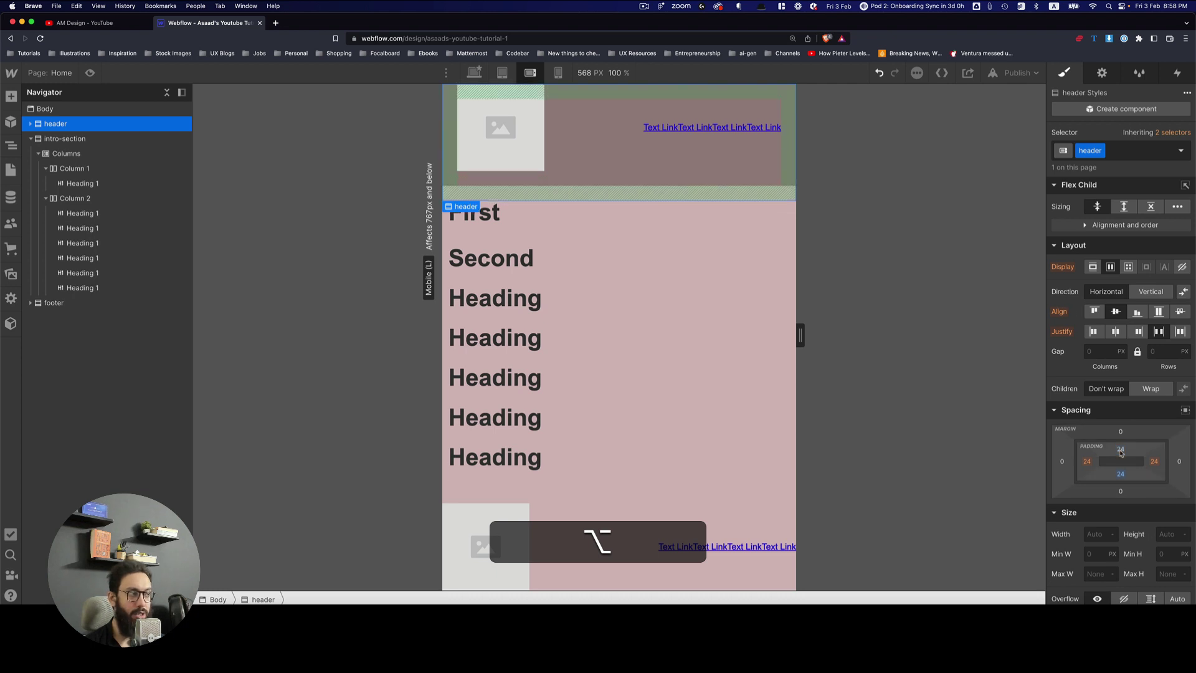
left_click(1121, 475, "alt")
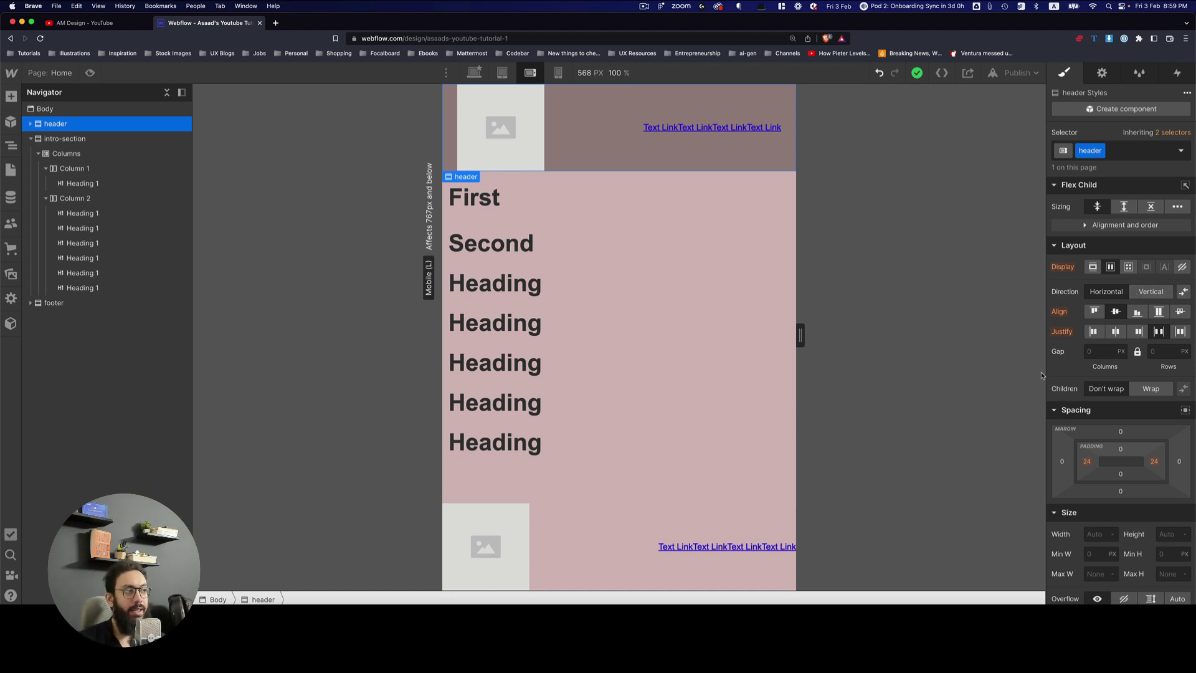
Undo the four resets of the header's padding, direction and gap at the mobile landscape breakpoint
mouse_move(1061, 354)
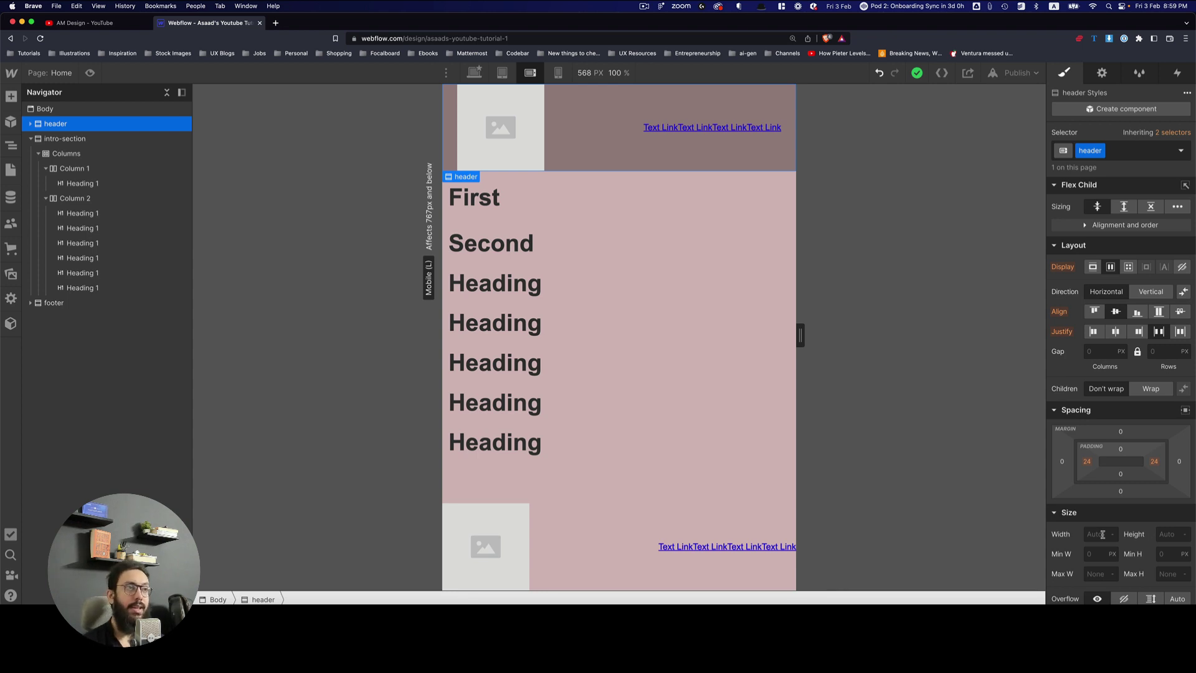
key("super+z")
key("super+z")
key("super+z")
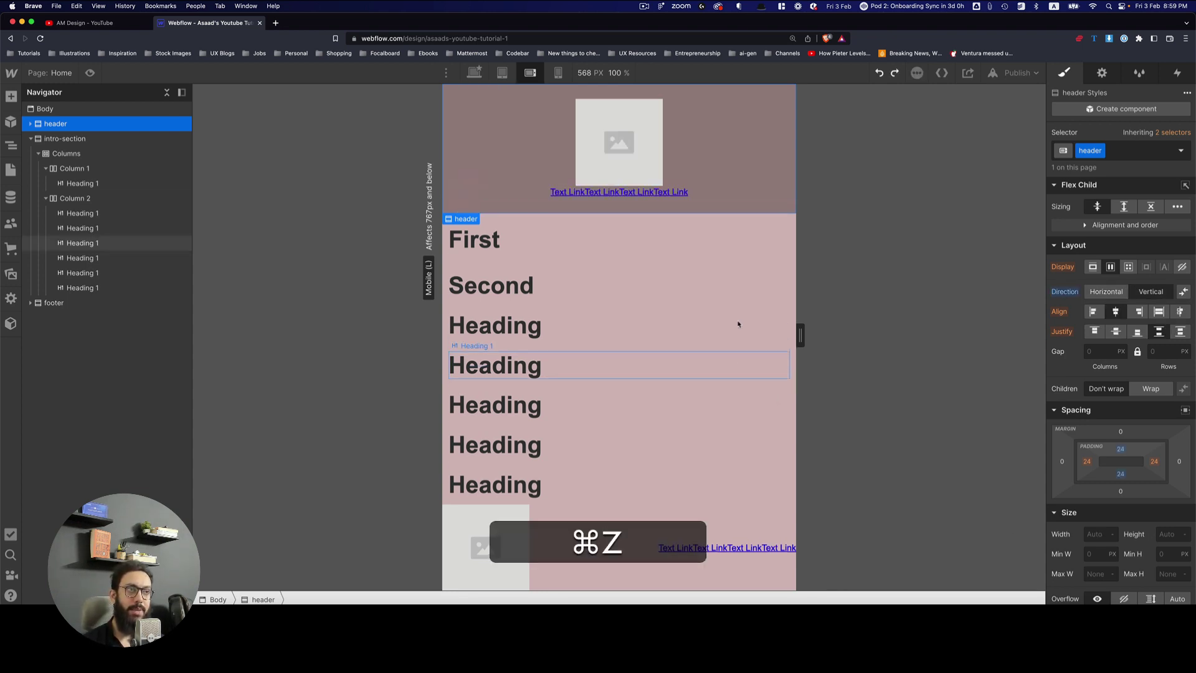
key("super+z")
Return to the desktop breakpoint with the header still selected
key("shift+1")
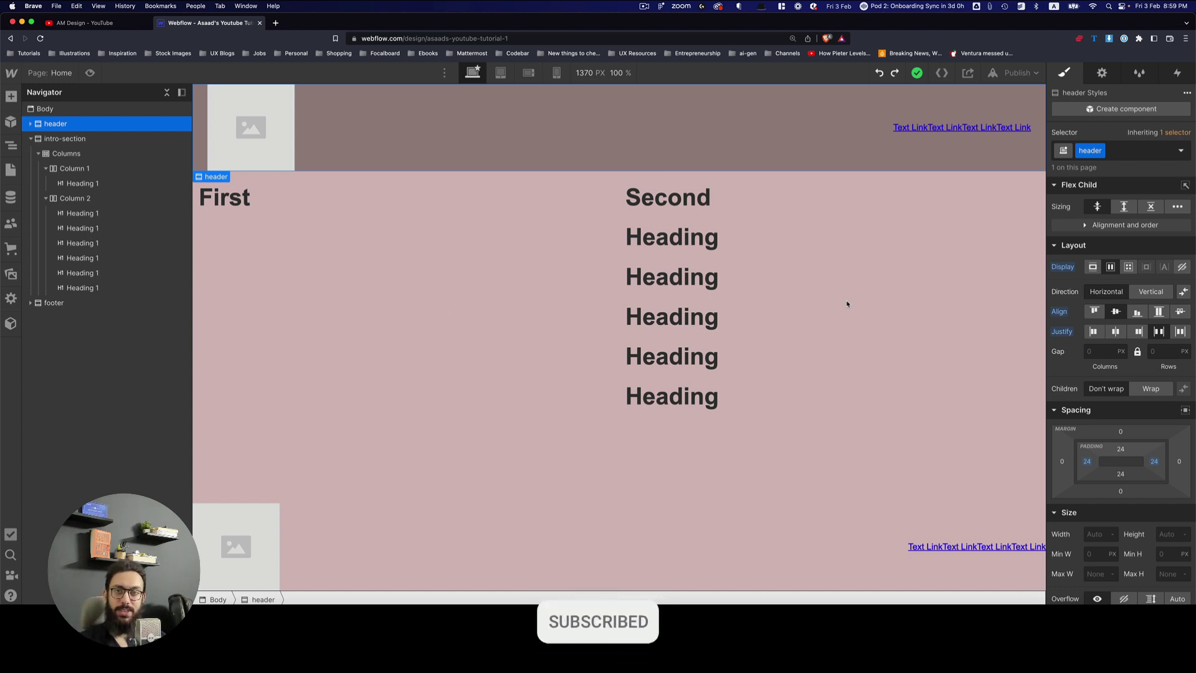
key("shift+super")
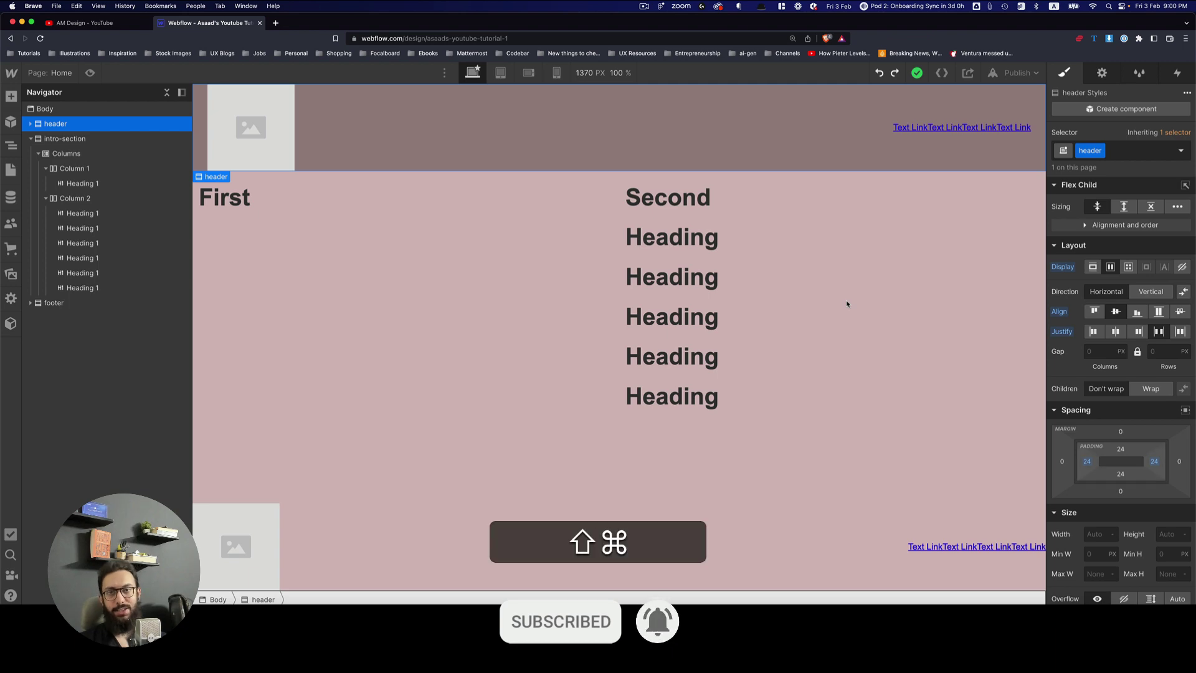